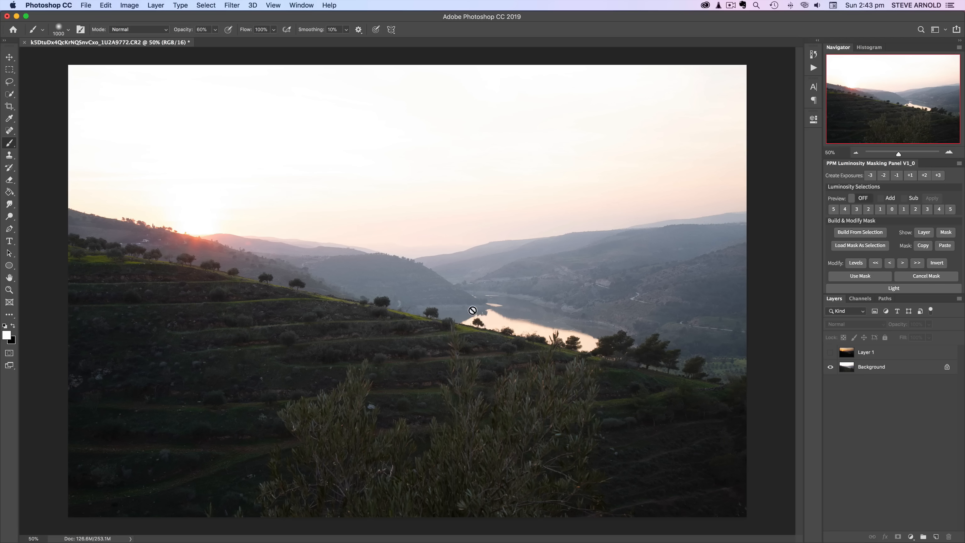
- Compare the dark sunset exposure on Layer 1 with the bright Background exposure by switching Layer 1's visibility
{"action": "left_click", "coordinate": [830, 352]}
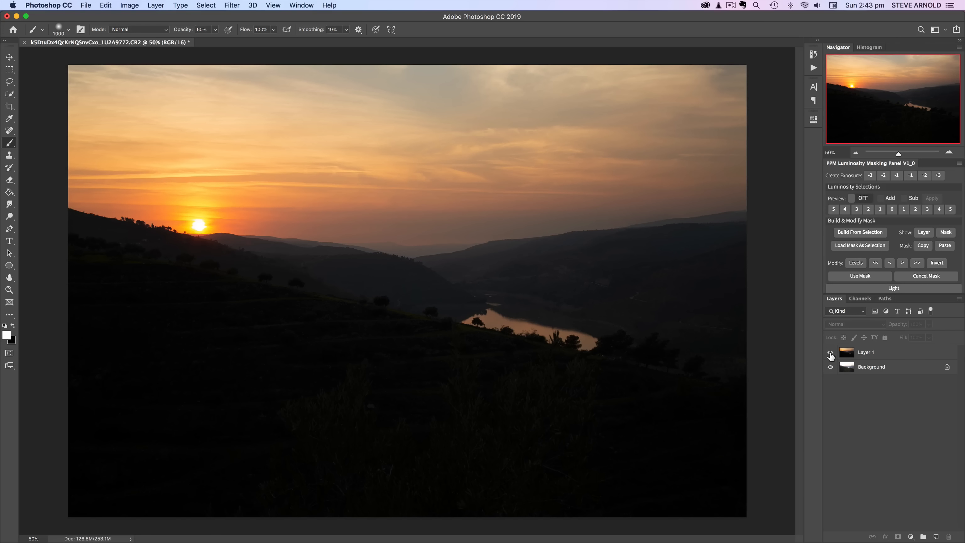
{"action": "left_click", "coordinate": [831, 353]}
{"action": "left_click", "coordinate": [831, 354]}
{"action": "left_click", "coordinate": [830, 354]}
{"action": "left_click", "coordinate": [831, 353]}
{"action": "left_click", "coordinate": [831, 353]}
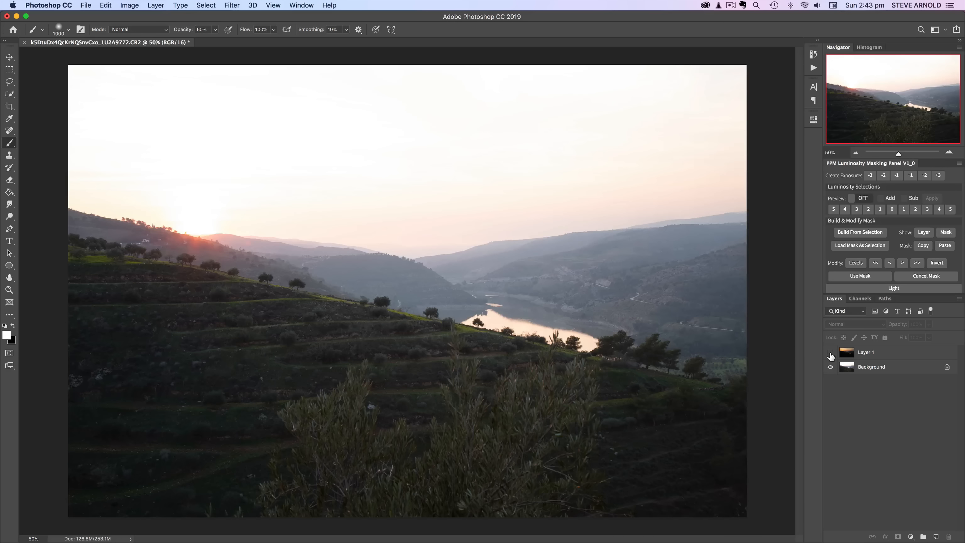
{"action": "left_click", "coordinate": [831, 353]}
- Add a layer mask to Layer 1 and paint black on it over the valley and river at 60% brush opacity
{"action": "left_click", "coordinate": [847, 353]}
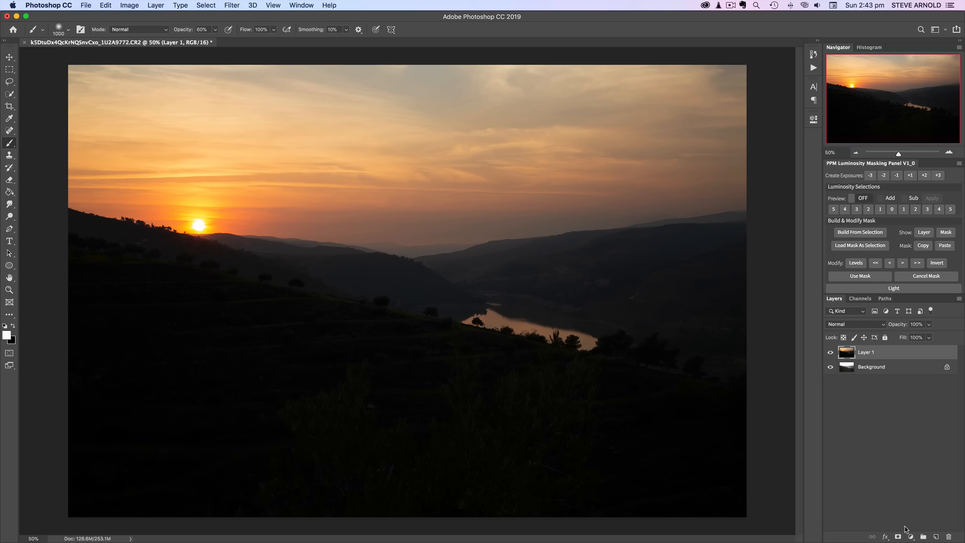
{"action": "left_click", "coordinate": [897, 536]}
{"action": "key", "text": "x"}
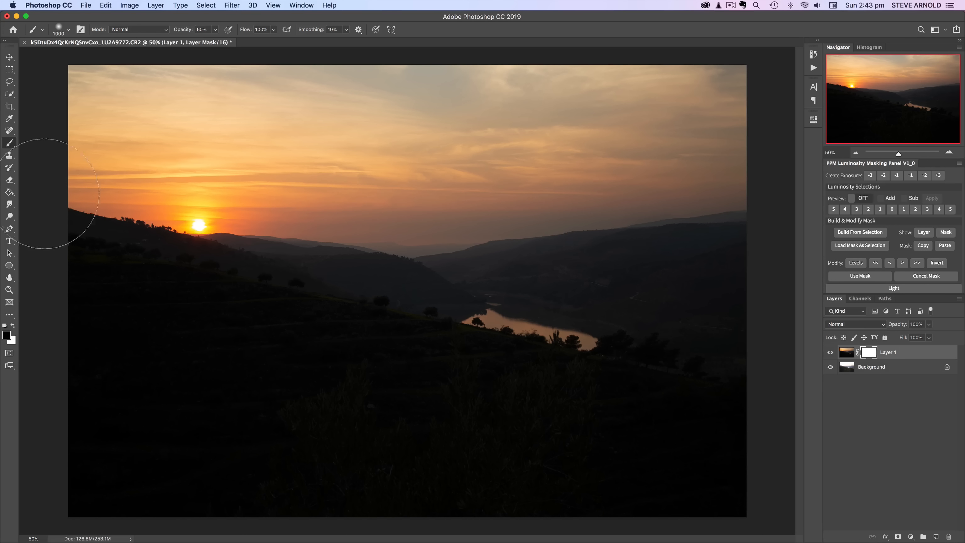
{"action": "mouse_move", "coordinate": [471, 327]}
{"action": "left_mouse_down"}
{"action": "mouse_move", "coordinate": [476, 319]}
{"action": "mouse_move", "coordinate": [475, 329]}
{"action": "mouse_move", "coordinate": [377, 284]}
{"action": "mouse_move", "coordinate": [522, 329]}
{"action": "mouse_move", "coordinate": [524, 351]}
{"action": "left_mouse_up"}
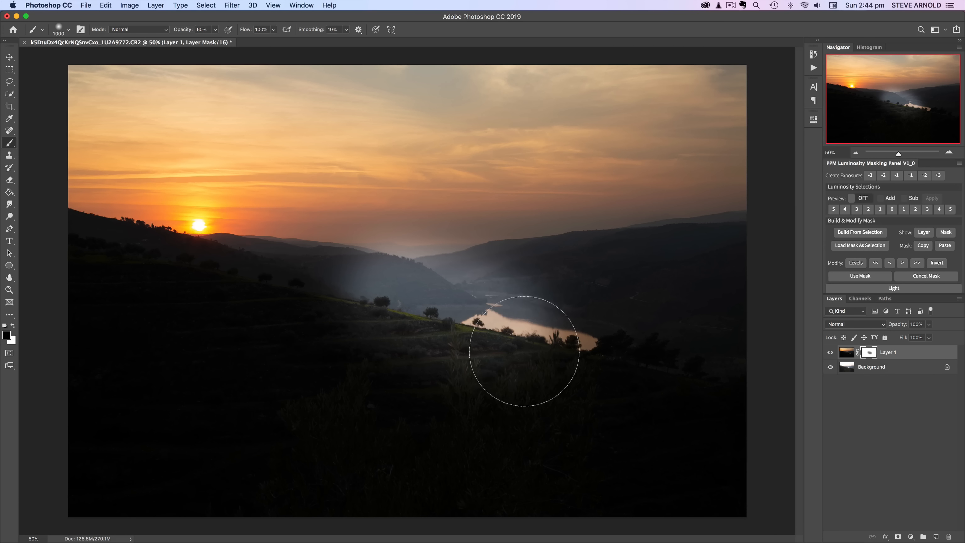
- Examine the riverbank trees at 200% with Layer 1's mask disabled and enabled to check how the two exposures line up
{"action": "left_click", "coordinate": [949, 152]}
{"action": "left_click", "coordinate": [951, 152]}
{"action": "left_click", "coordinate": [951, 152]}
{"action": "left_click_drag", "start_coordinate": [899, 102], "coordinate": [911, 109]}
{"action": "left_click", "coordinate": [869, 353], "text": "shift"}
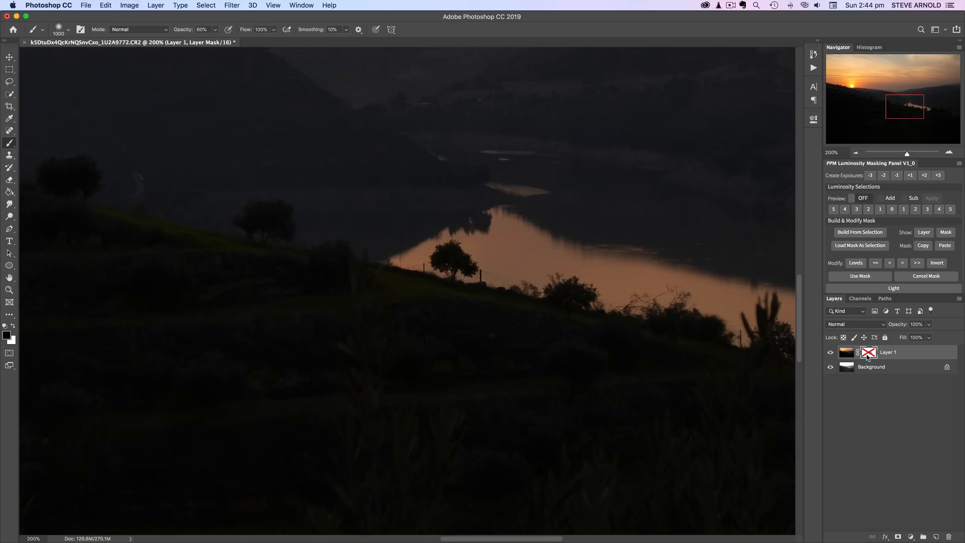
{"action": "left_click", "coordinate": [868, 355], "text": "shift"}
{"action": "left_click", "coordinate": [868, 355], "text": "shift"}
{"action": "left_click", "coordinate": [868, 355], "text": "shift"}
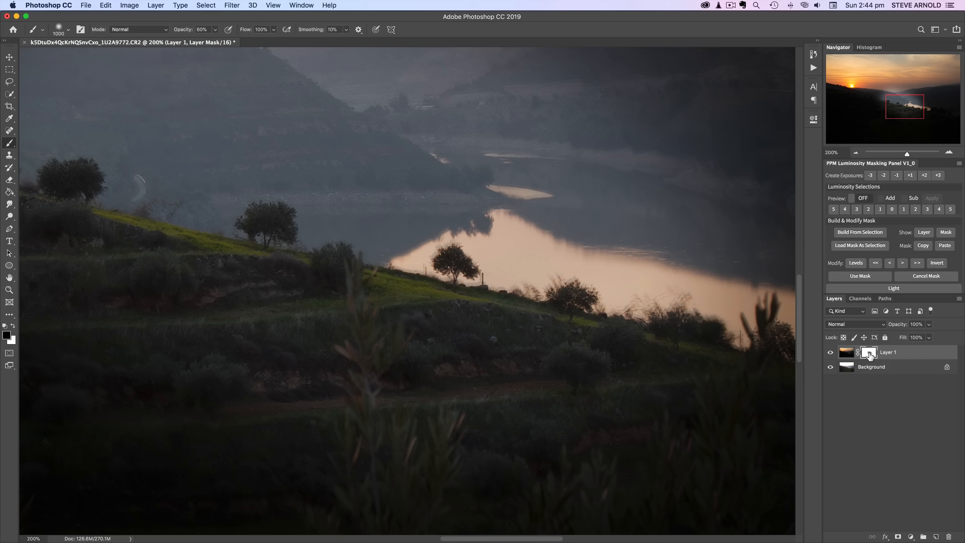
{"action": "left_click", "coordinate": [870, 355], "text": "shift"}
- Delete Layer 1's mask without applying it, and restore white as the foreground color
{"action": "left_click", "coordinate": [856, 152]}
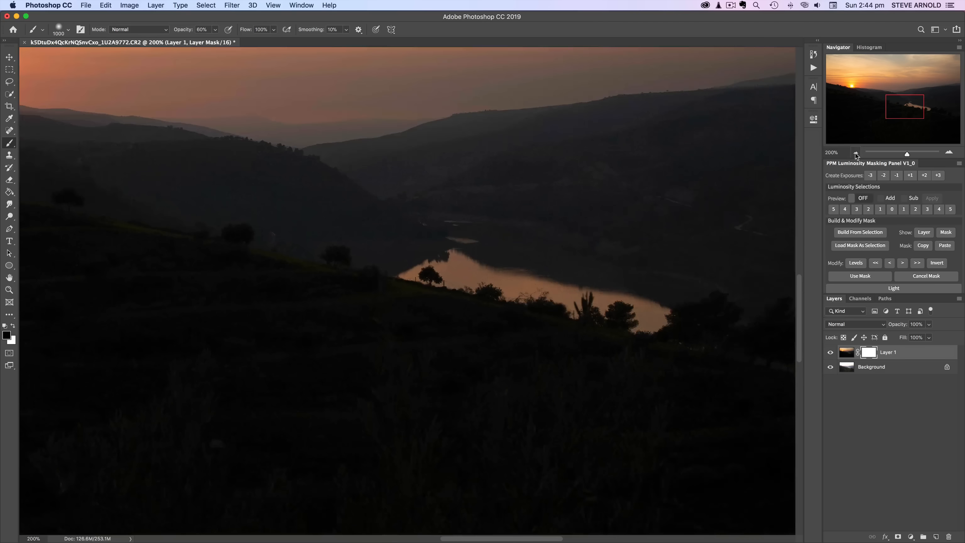
{"action": "left_click", "coordinate": [856, 153]}
{"action": "left_click", "coordinate": [856, 152]}
{"action": "left_click_drag", "start_coordinate": [869, 352], "coordinate": [948, 537]}
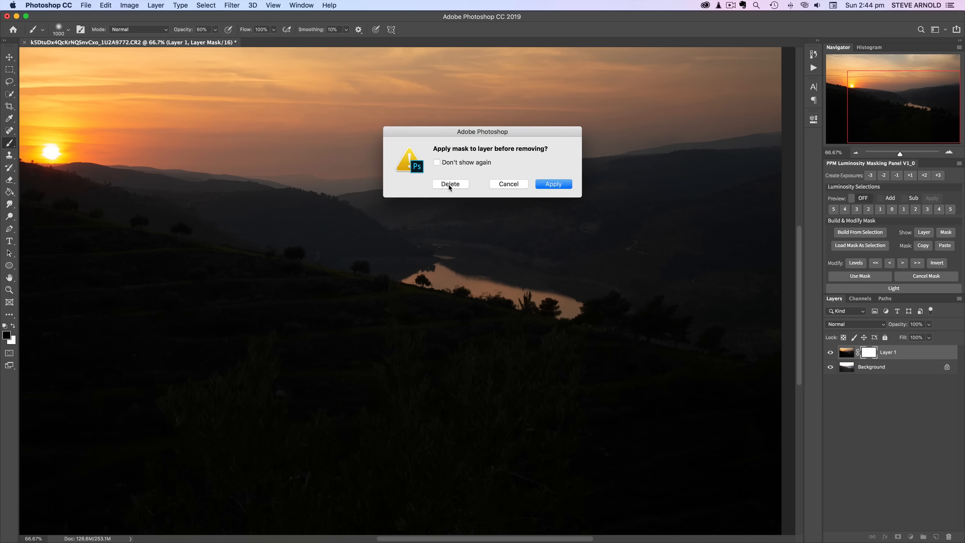
{"action": "left_click", "coordinate": [450, 185]}
{"action": "key", "text": "x"}
{"action": "left_click", "coordinate": [856, 152]}
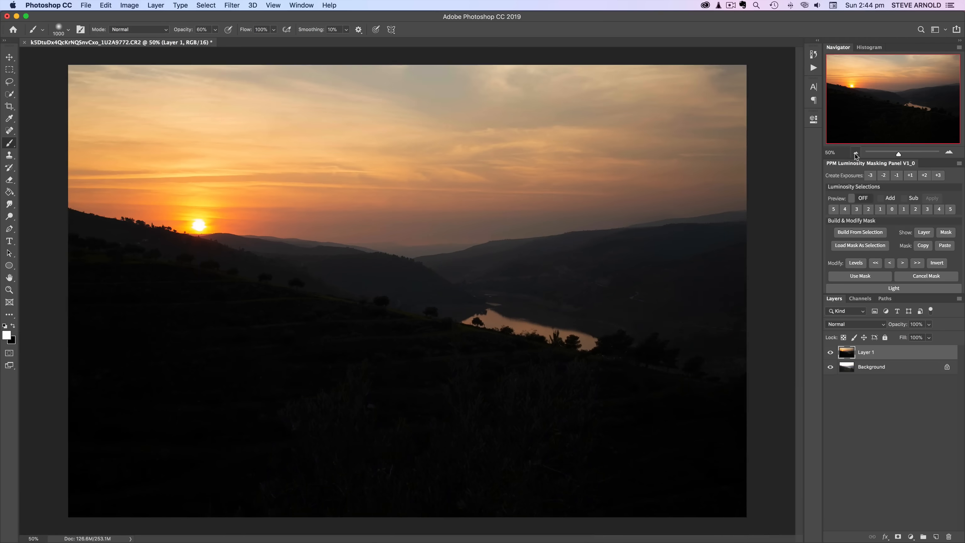
- Convert the Background into a regular layer and auto-align it with Layer 1 using the Auto projection
{"action": "double_click", "coordinate": [878, 374]}
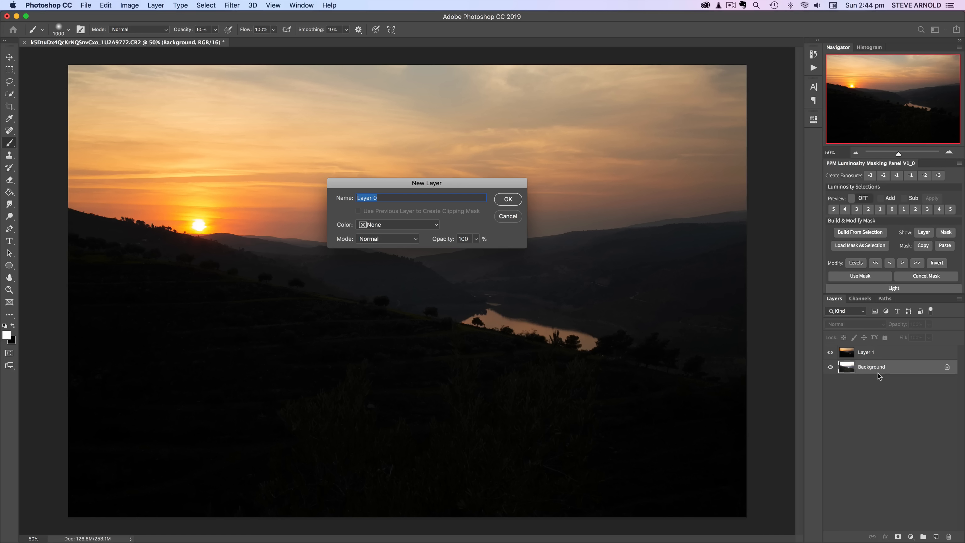
{"action": "key", "text": "Return"}
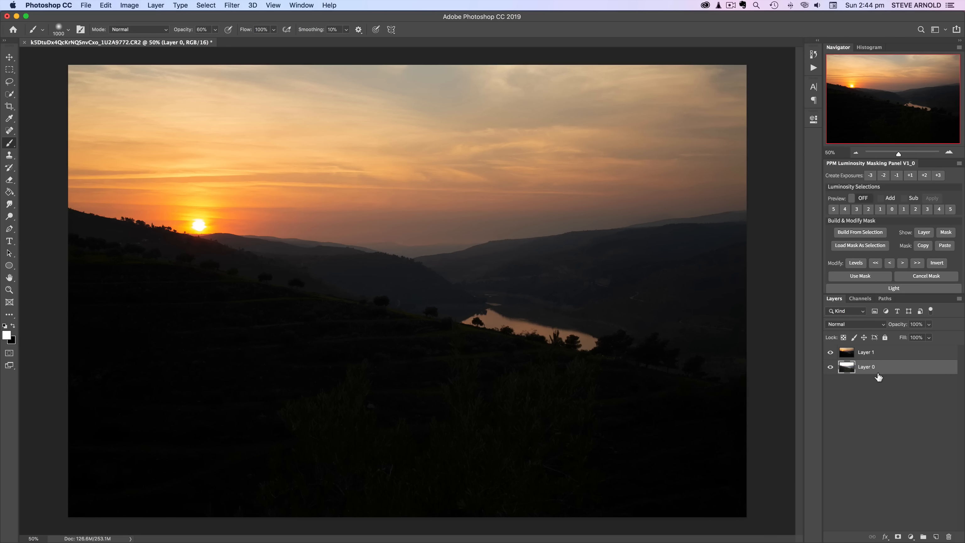
{"action": "left_click", "coordinate": [911, 355], "text": "shift"}
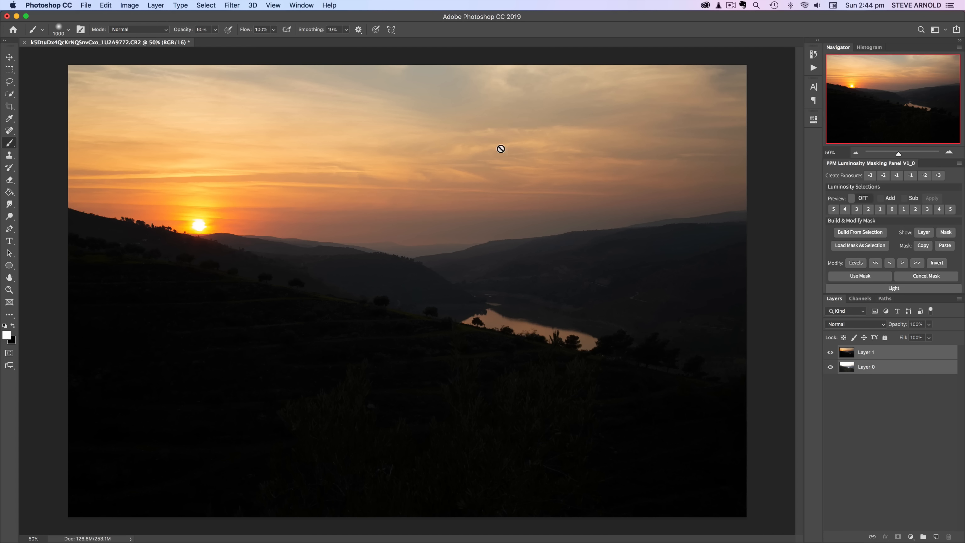
{"action": "left_click", "coordinate": [107, 9]}
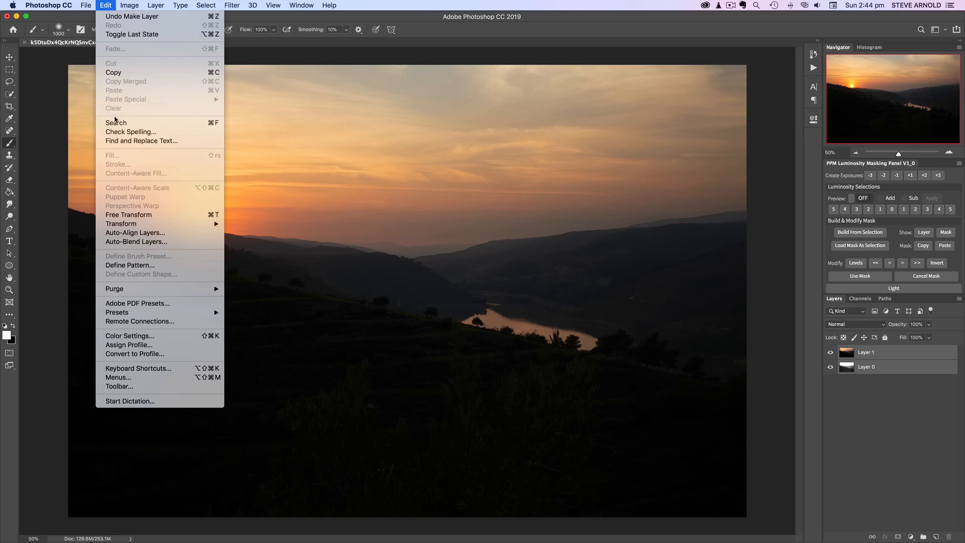
{"action": "left_click", "coordinate": [149, 233]}
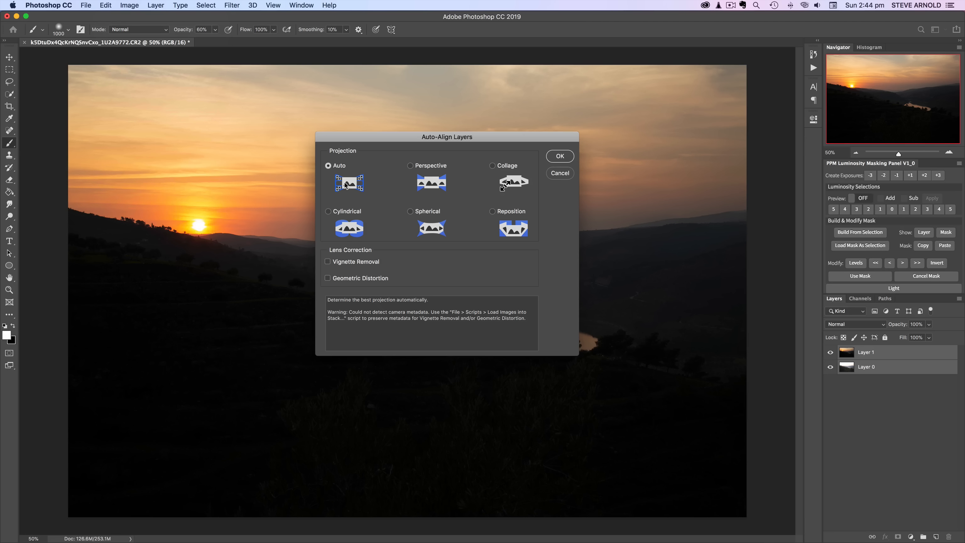
{"action": "left_click", "coordinate": [560, 157]}
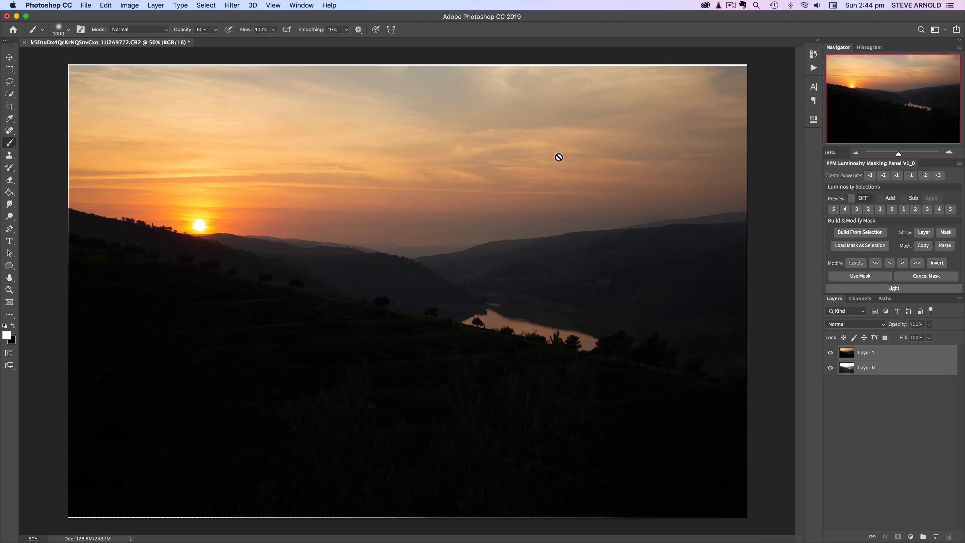
- Check the alignment of the two exposures and the image edges by repeatedly hiding and showing Layer 1
{"action": "left_click", "coordinate": [831, 352]}
{"action": "left_click", "coordinate": [831, 353]}
{"action": "left_click", "coordinate": [830, 353]}
{"action": "left_click", "coordinate": [831, 353]}
{"action": "left_click", "coordinate": [830, 353]}
{"action": "left_click", "coordinate": [831, 353]}
{"action": "left_click", "coordinate": [831, 353]}
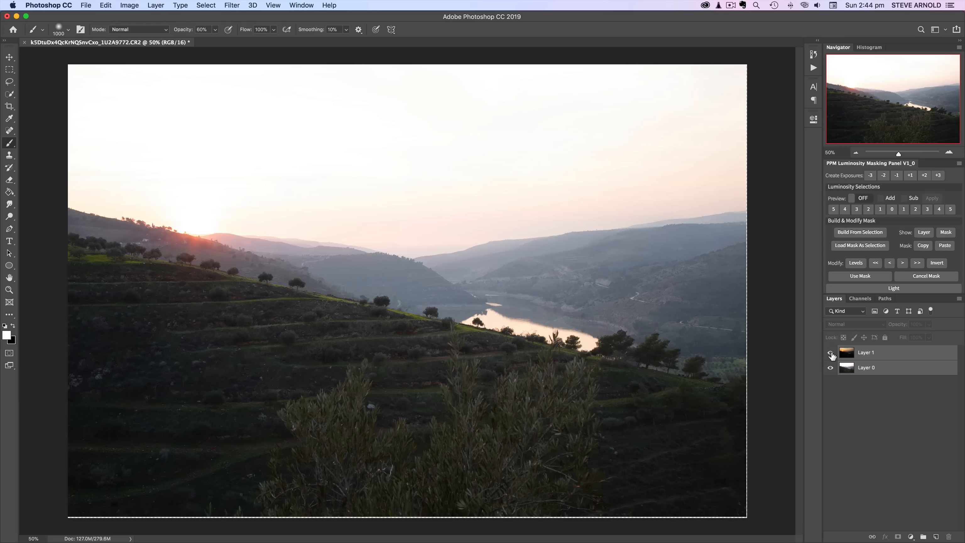
{"action": "left_click", "coordinate": [831, 353]}
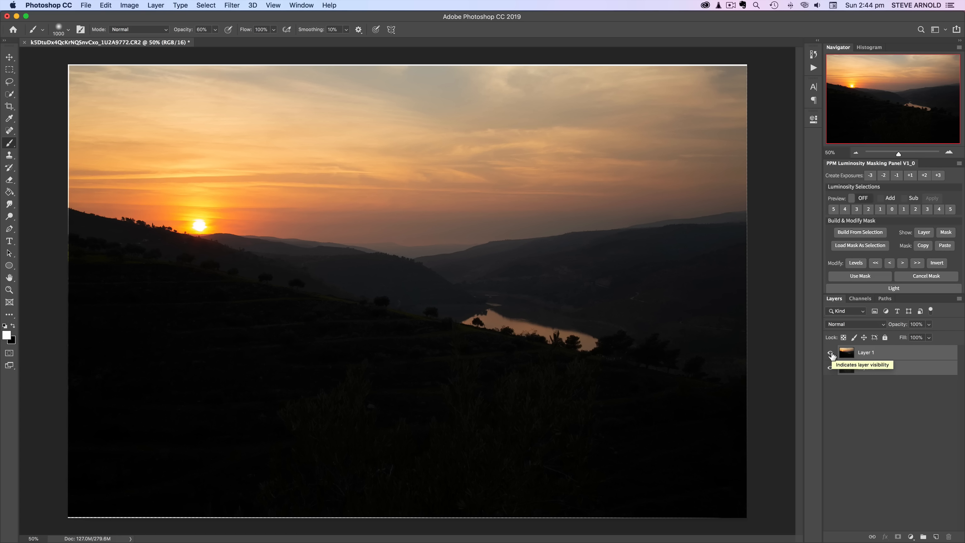
{"action": "left_click", "coordinate": [831, 353]}
{"action": "left_click", "coordinate": [831, 353]}
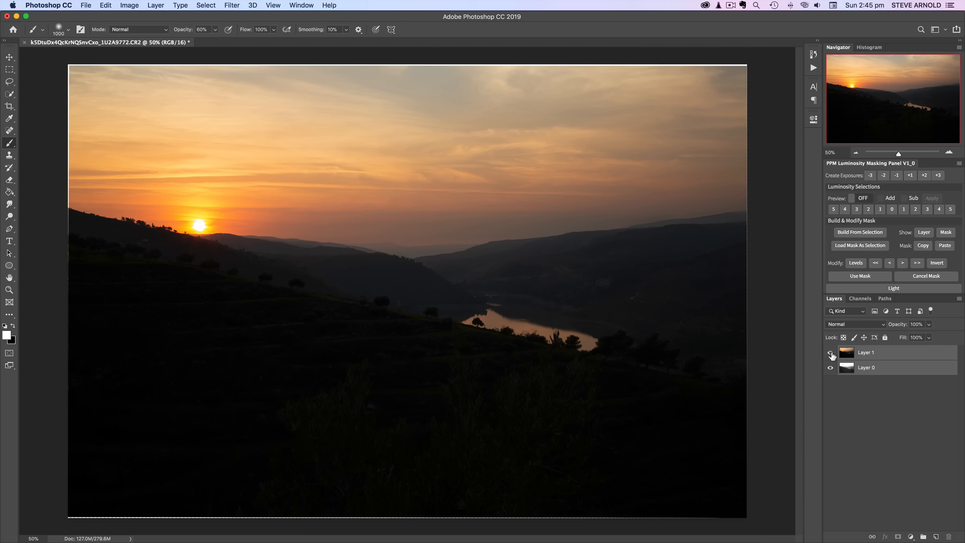
{"action": "left_click", "coordinate": [831, 353]}
{"action": "left_click", "coordinate": [831, 354]}
{"action": "left_click", "coordinate": [831, 354]}
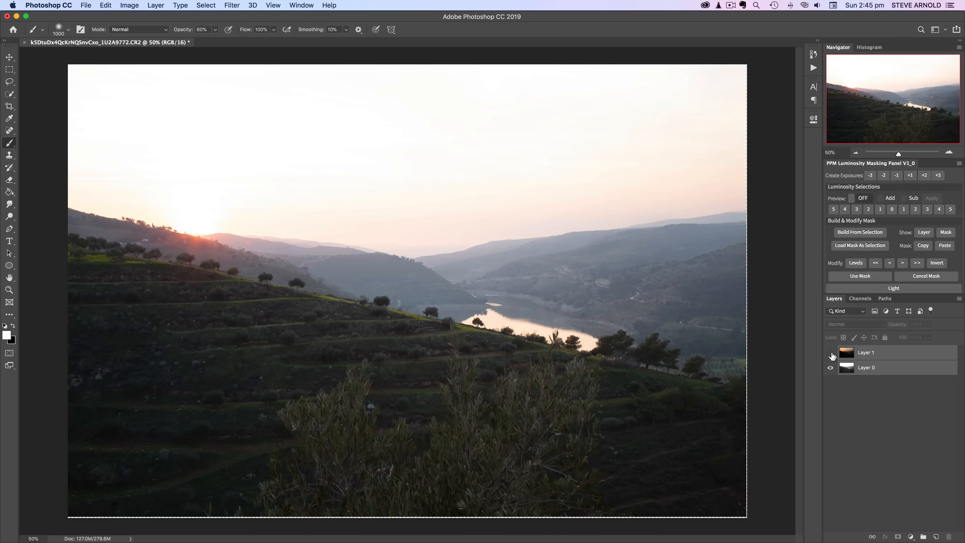
{"action": "left_click", "coordinate": [831, 353]}
{"action": "left_click", "coordinate": [831, 353]}
{"action": "left_click", "coordinate": [831, 353]}
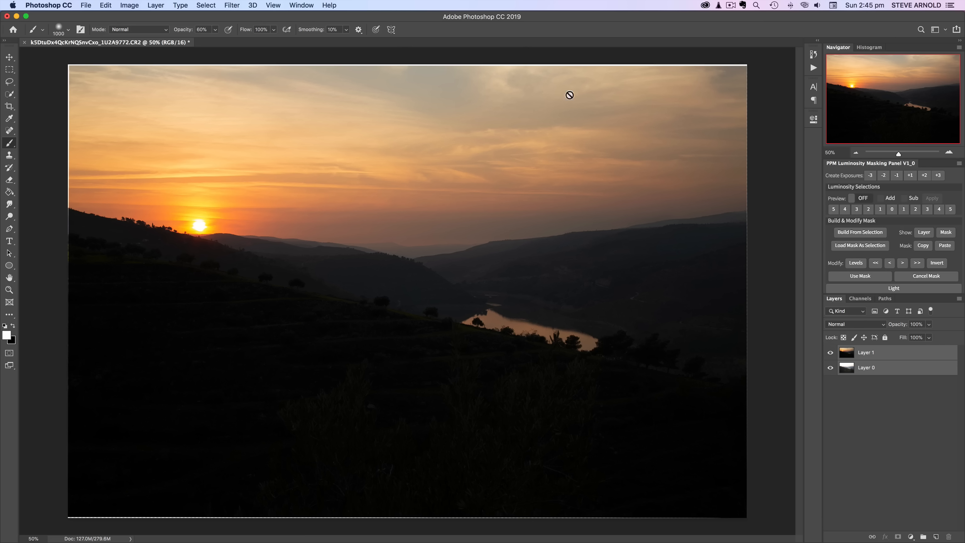
- Crop the image slightly inward on all sides to remove the uneven edges around the aligned layers
{"action": "left_click", "coordinate": [9, 108]}
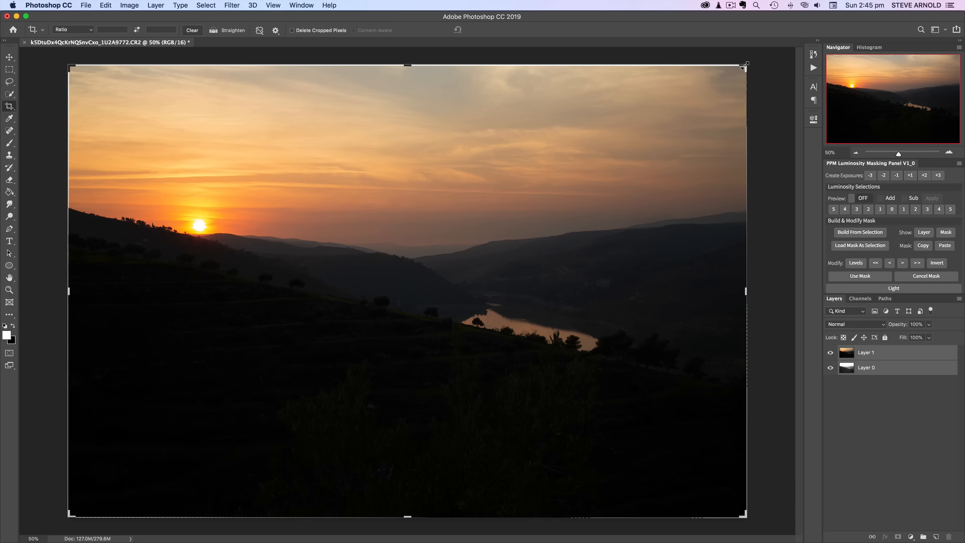
{"action": "left_click_drag", "start_coordinate": [744, 67], "coordinate": [743, 69]}
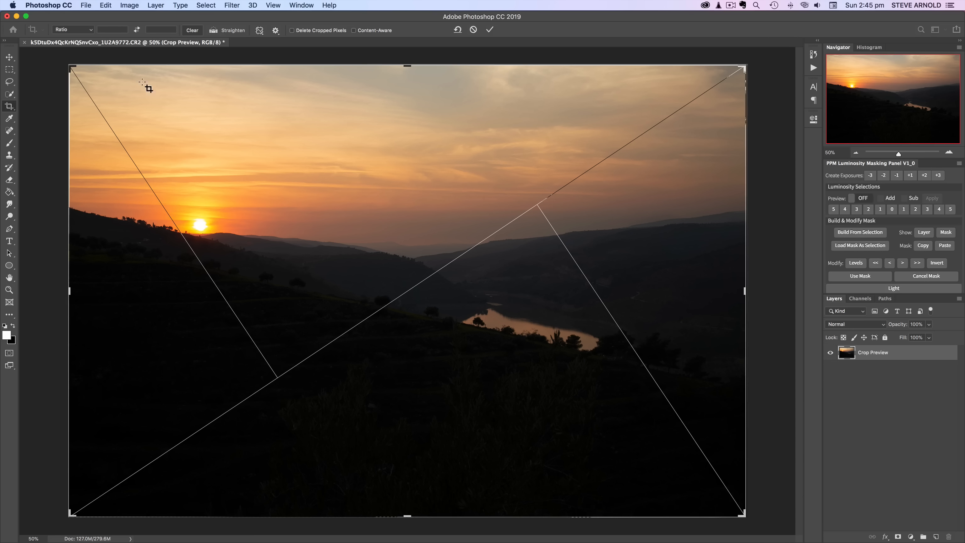
{"action": "left_click_drag", "start_coordinate": [69, 67], "coordinate": [73, 70]}
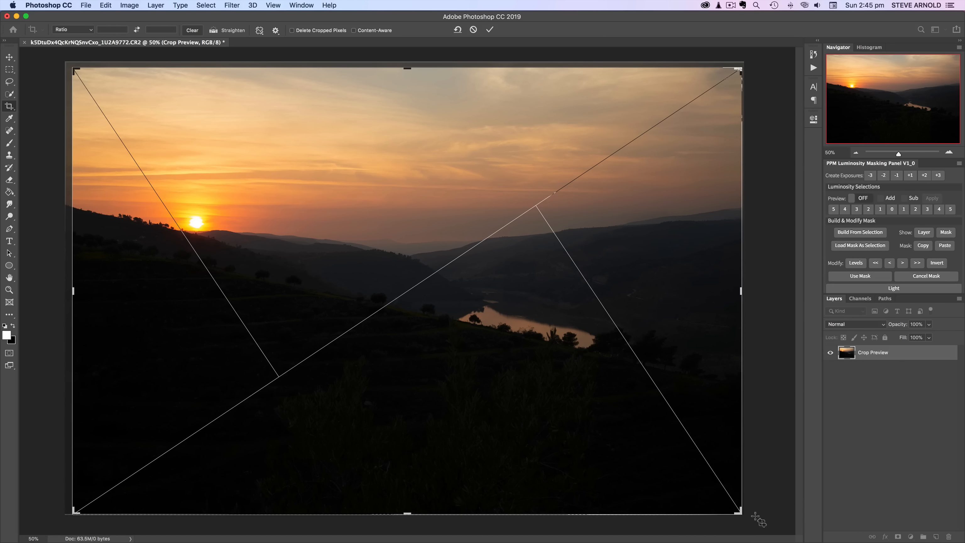
{"action": "left_click_drag", "start_coordinate": [741, 512], "coordinate": [738, 510]}
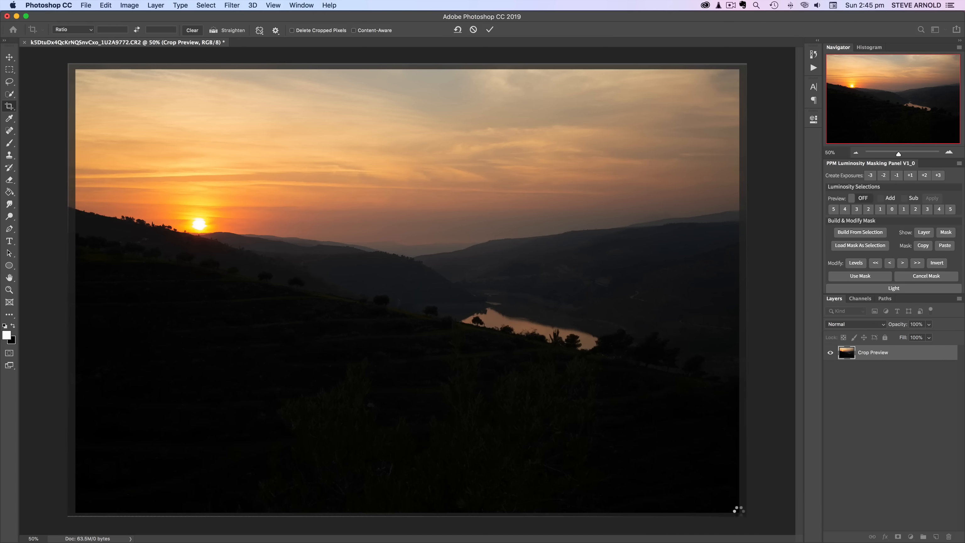
{"action": "key", "text": "Return"}
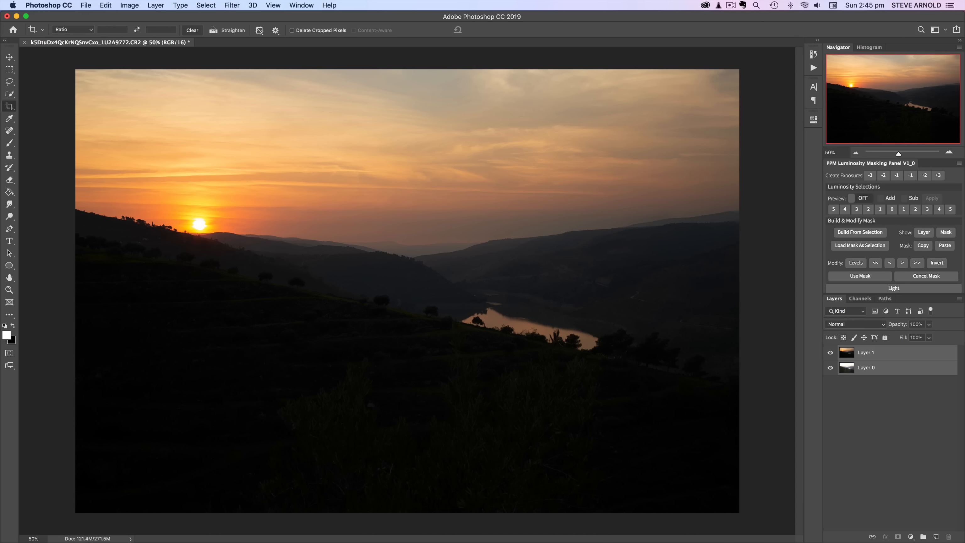
- Compare the cropped dark and bright exposures by switching Layer 1's visibility
{"action": "left_click", "coordinate": [830, 353]}
{"action": "left_click", "coordinate": [831, 353]}
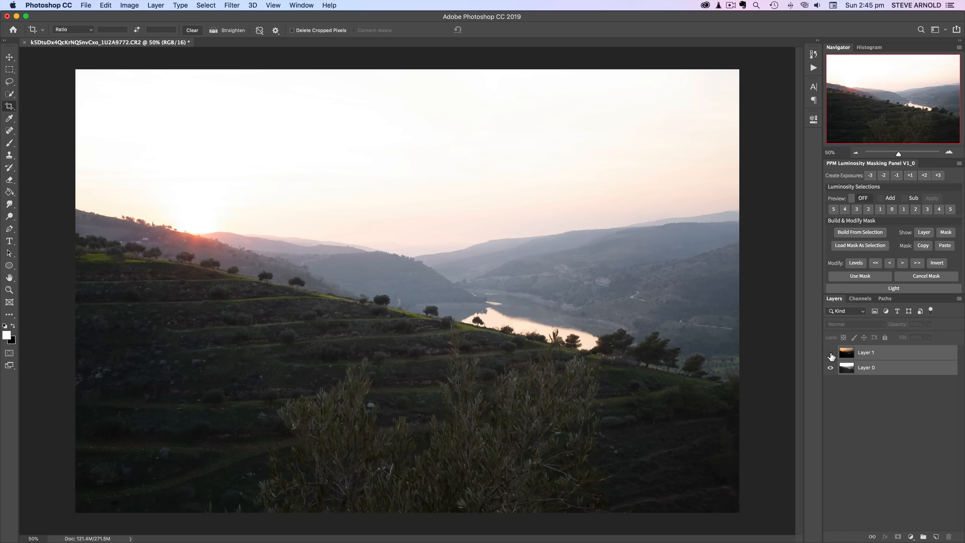
{"action": "left_click", "coordinate": [830, 354]}
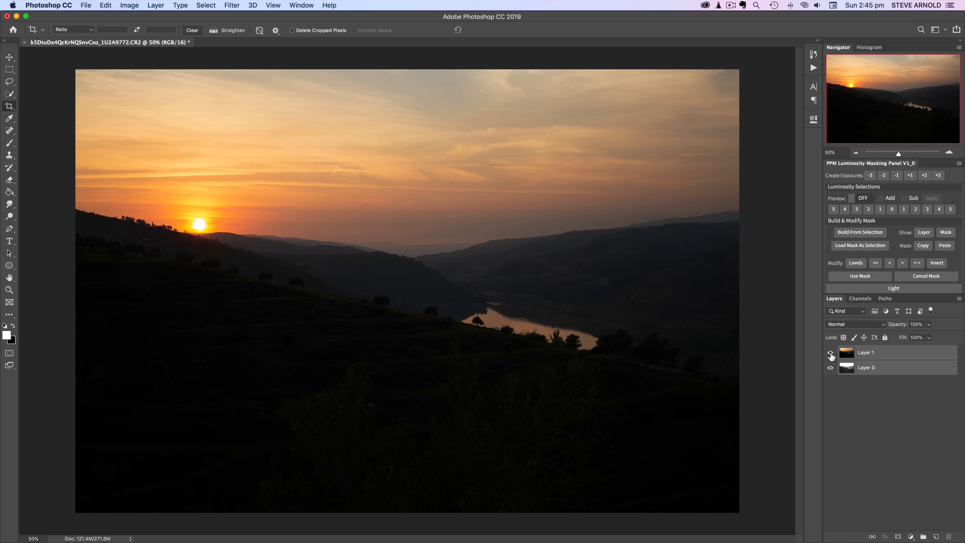
{"action": "left_click", "coordinate": [830, 354]}
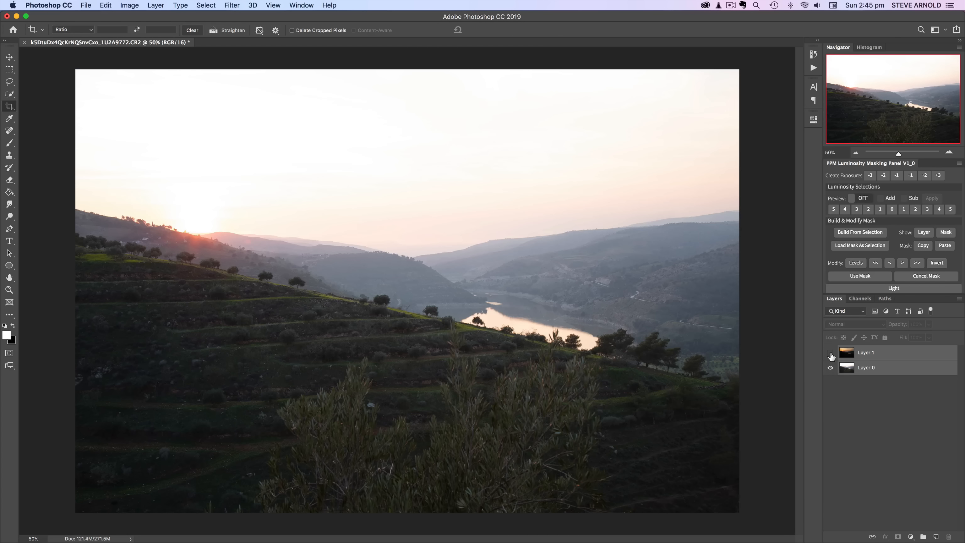
{"action": "left_click", "coordinate": [830, 353]}
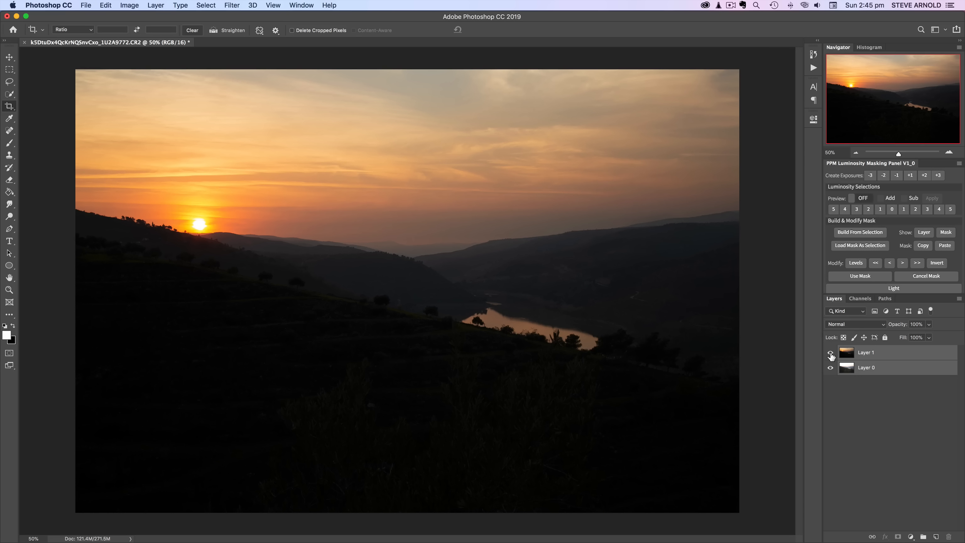
{"action": "left_click", "coordinate": [830, 353]}
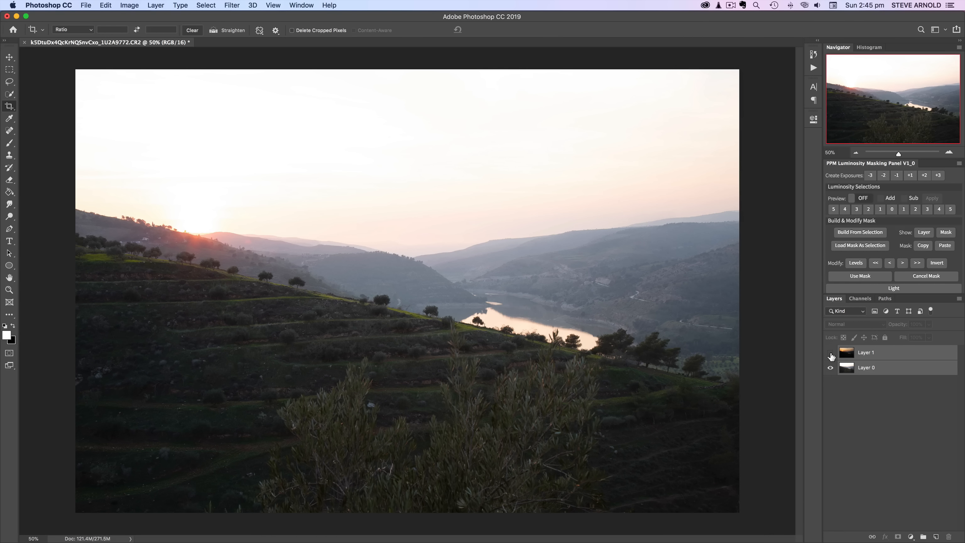
{"action": "left_click", "coordinate": [831, 354]}
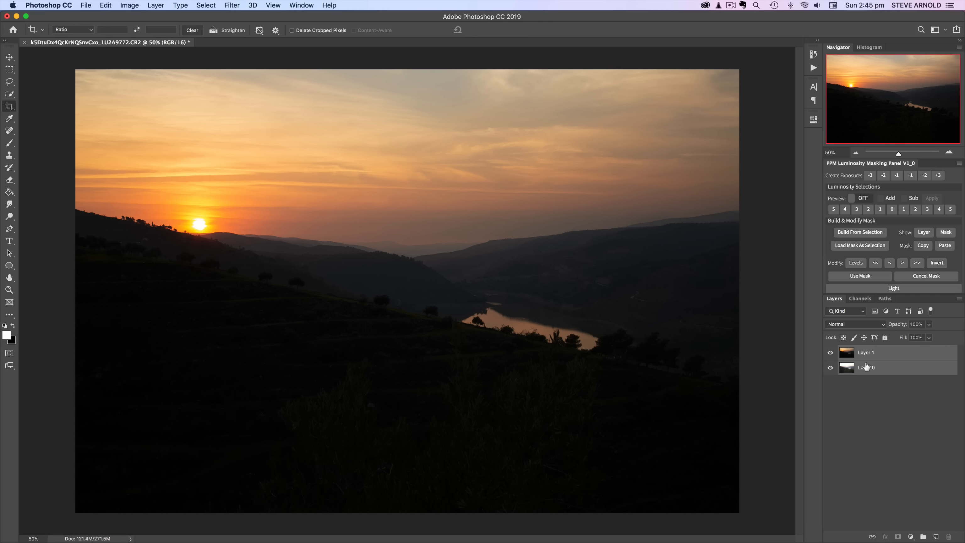
- Select only Layer 1 and view the bright exposure beneath it, leaving Layer 1 shown
{"action": "left_click", "coordinate": [849, 356]}
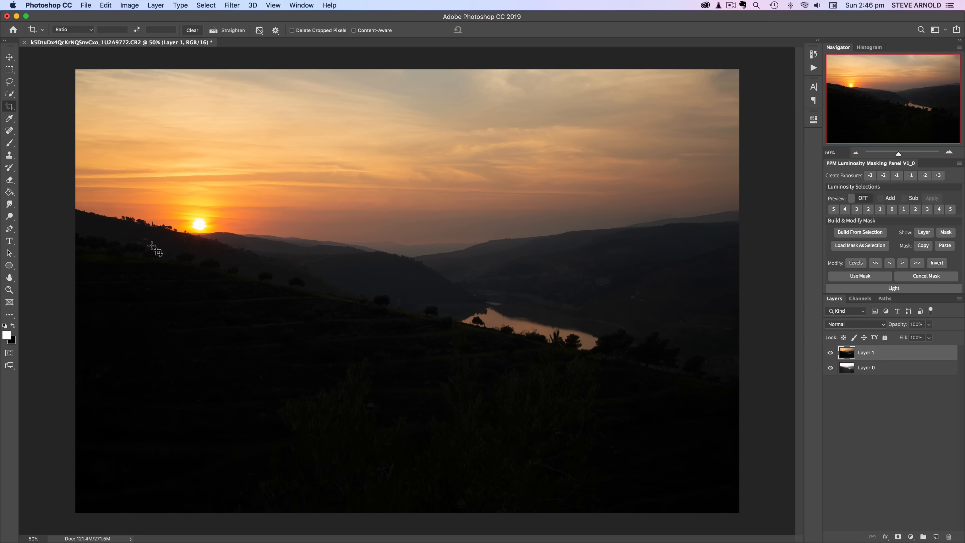
{"action": "left_click", "coordinate": [832, 353]}
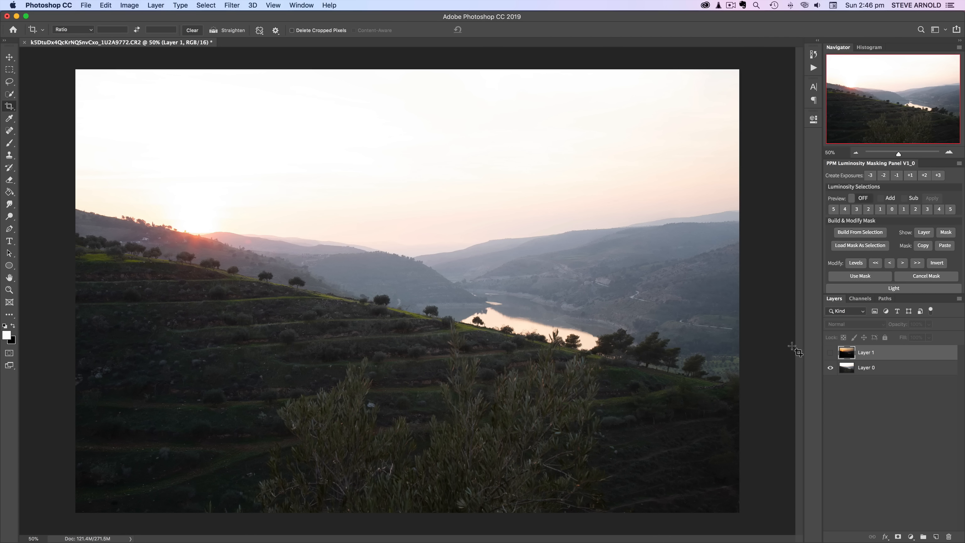
{"action": "left_click", "coordinate": [831, 353]}
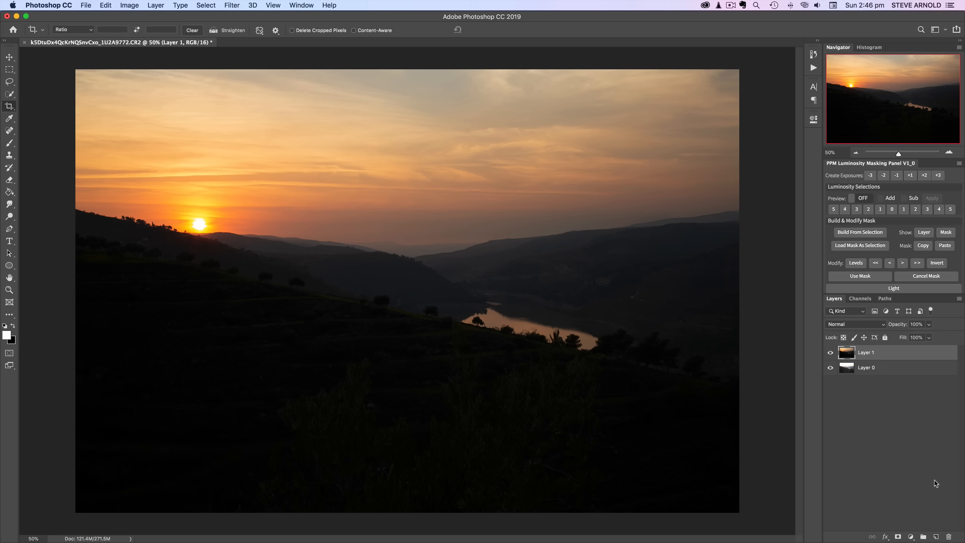
- Add a white layer mask to Layer 1 and set up a black brush at 36% opacity
{"action": "left_click", "coordinate": [898, 536]}
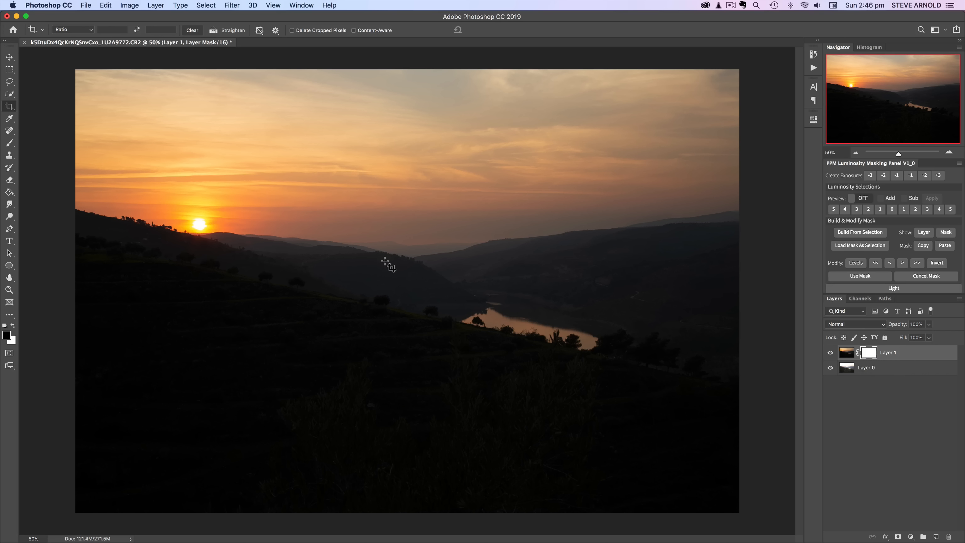
{"action": "left_click", "coordinate": [9, 58]}
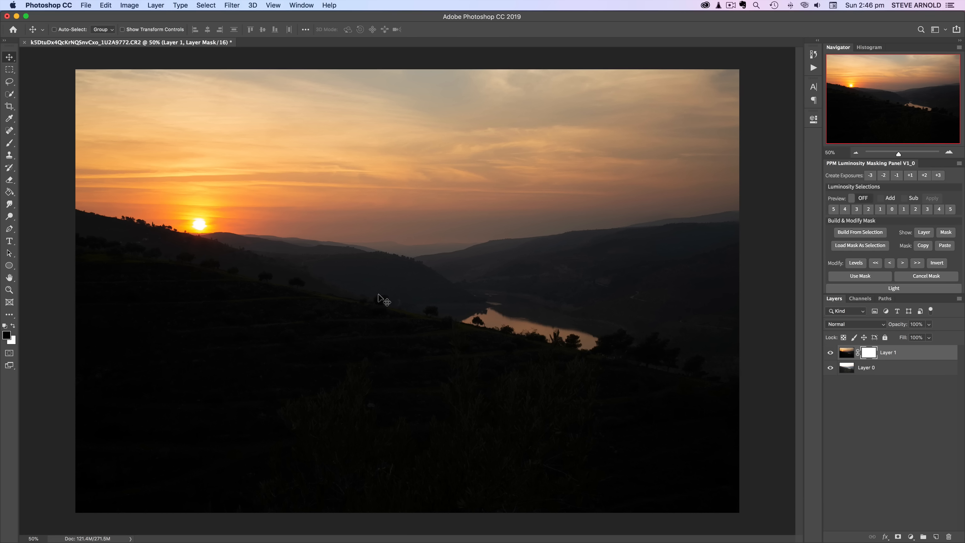
{"action": "left_click", "coordinate": [9, 144]}
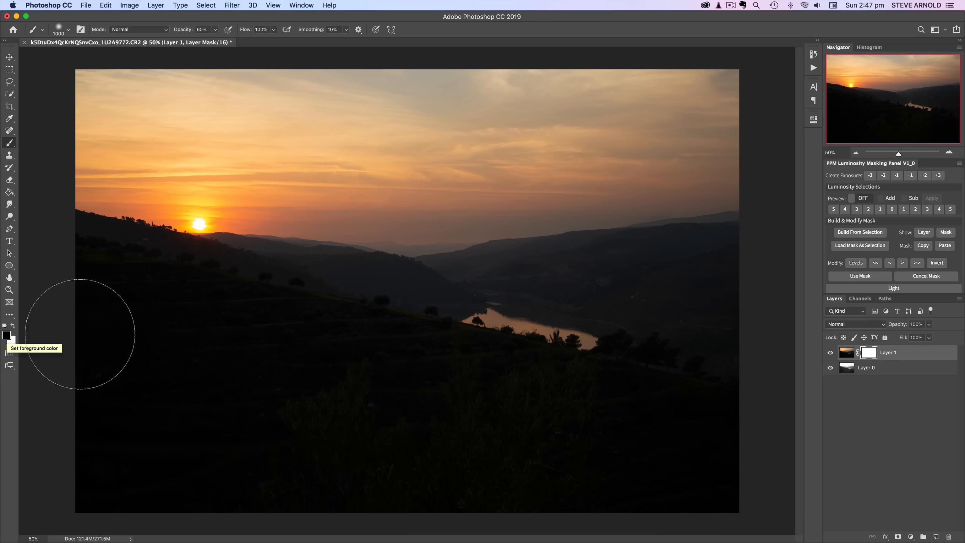
{"action": "left_click_drag", "start_coordinate": [186, 30], "coordinate": [173, 33]}
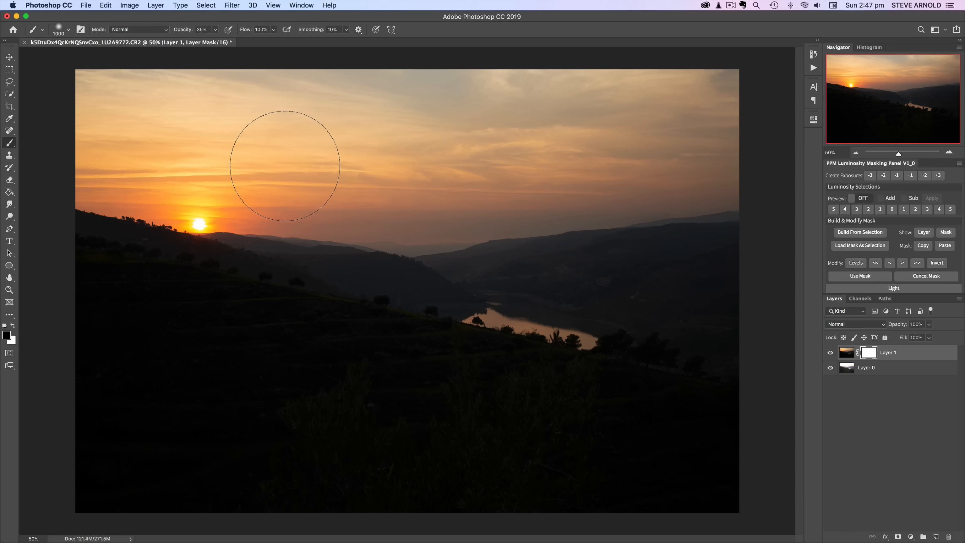
- Paint black on Layer 1's mask with a 1500 px brush over the foreground hillside and distant hills to reveal the brighter exposure
{"action": "key", "text": "bracketright"}
{"action": "key", "text": "bracketright"}
{"action": "key", "text": "bracketright"}
{"action": "key", "text": "bracketright"}
{"action": "key", "text": "bracketright"}
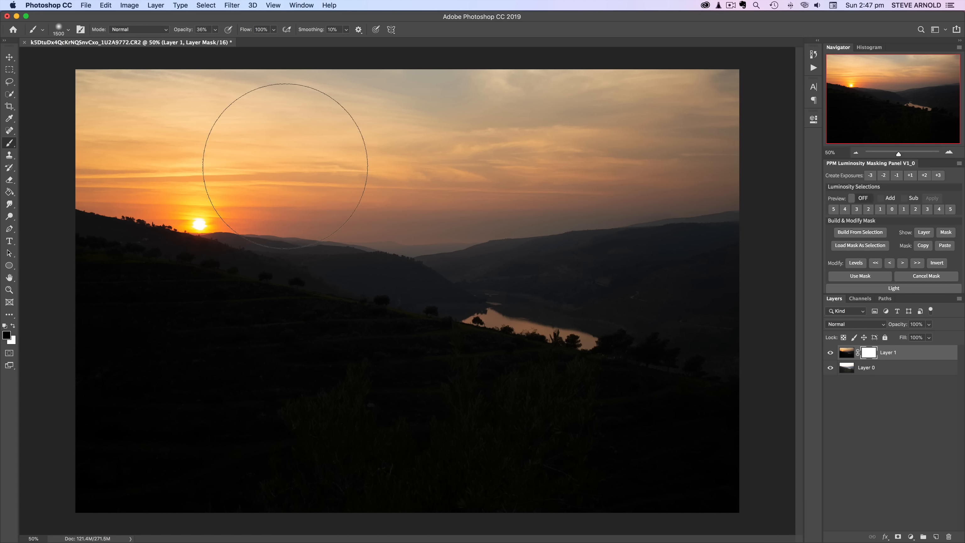
{"action": "left_click_drag", "start_coordinate": [199, 321], "coordinate": [476, 371]}
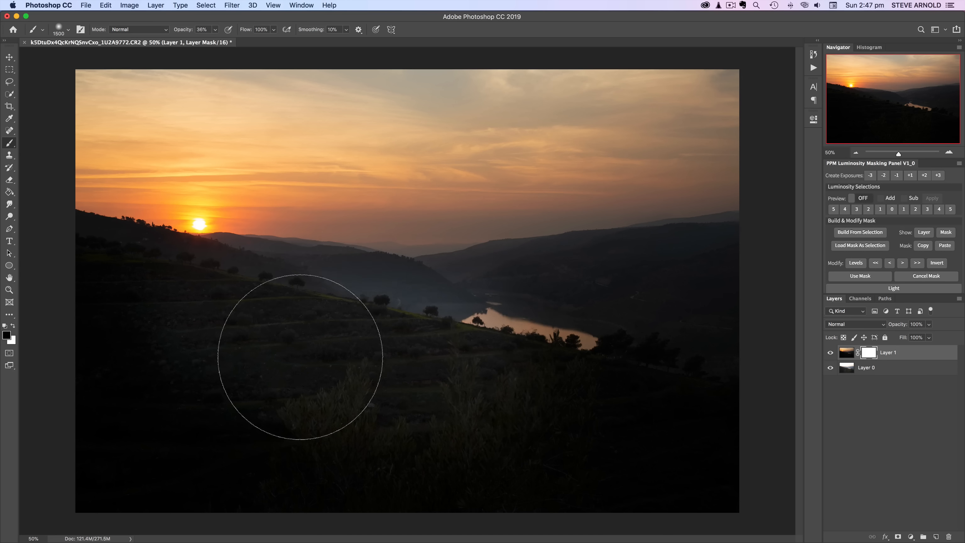
{"action": "mouse_move", "coordinate": [566, 361]}
{"action": "left_mouse_down"}
{"action": "mouse_move", "coordinate": [664, 333]}
{"action": "mouse_move", "coordinate": [565, 332]}
{"action": "mouse_move", "coordinate": [690, 311]}
{"action": "mouse_move", "coordinate": [689, 322]}
{"action": "mouse_move", "coordinate": [506, 344]}
{"action": "mouse_move", "coordinate": [528, 361]}
{"action": "mouse_move", "coordinate": [647, 397]}
{"action": "mouse_move", "coordinate": [618, 413]}
{"action": "mouse_move", "coordinate": [688, 401]}
{"action": "mouse_move", "coordinate": [460, 401]}
{"action": "mouse_move", "coordinate": [549, 401]}
{"action": "mouse_move", "coordinate": [529, 368]}
{"action": "mouse_move", "coordinate": [372, 380]}
{"action": "mouse_move", "coordinate": [490, 349]}
{"action": "left_mouse_up"}
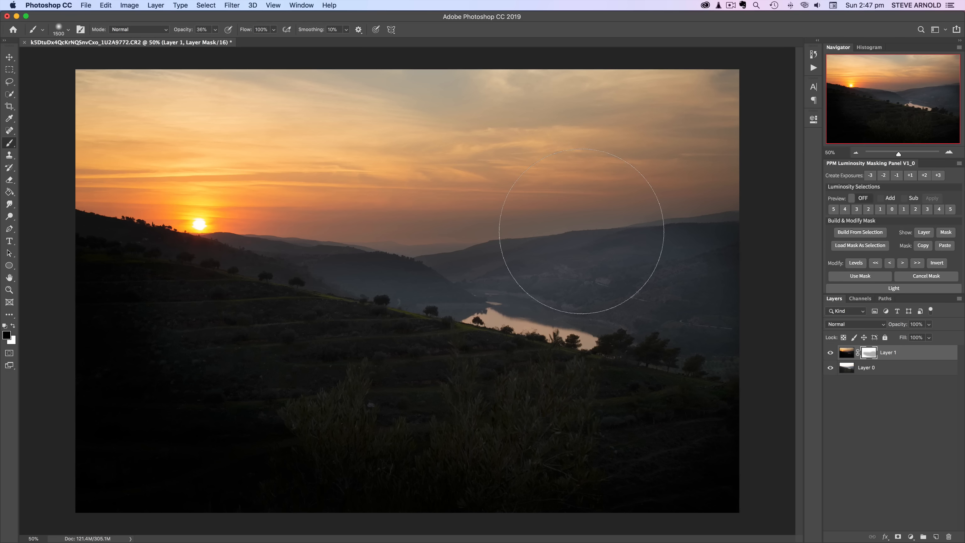
{"action": "mouse_move", "coordinate": [169, 362]}
{"action": "left_mouse_down"}
{"action": "mouse_move", "coordinate": [94, 323]}
{"action": "mouse_move", "coordinate": [98, 354]}
{"action": "mouse_move", "coordinate": [100, 316]}
{"action": "mouse_move", "coordinate": [116, 394]}
{"action": "mouse_move", "coordinate": [93, 419]}
{"action": "mouse_move", "coordinate": [343, 467]}
{"action": "mouse_move", "coordinate": [166, 461]}
{"action": "mouse_move", "coordinate": [437, 463]}
{"action": "mouse_move", "coordinate": [372, 459]}
{"action": "mouse_move", "coordinate": [629, 452]}
{"action": "mouse_move", "coordinate": [556, 448]}
{"action": "mouse_move", "coordinate": [674, 440]}
{"action": "mouse_move", "coordinate": [552, 439]}
{"action": "mouse_move", "coordinate": [729, 447]}
{"action": "mouse_move", "coordinate": [725, 474]}
{"action": "mouse_move", "coordinate": [423, 454]}
{"action": "mouse_move", "coordinate": [602, 461]}
{"action": "mouse_move", "coordinate": [107, 326]}
{"action": "mouse_move", "coordinate": [141, 358]}
{"action": "mouse_move", "coordinate": [364, 468]}
{"action": "mouse_move", "coordinate": [417, 471]}
{"action": "left_mouse_up"}
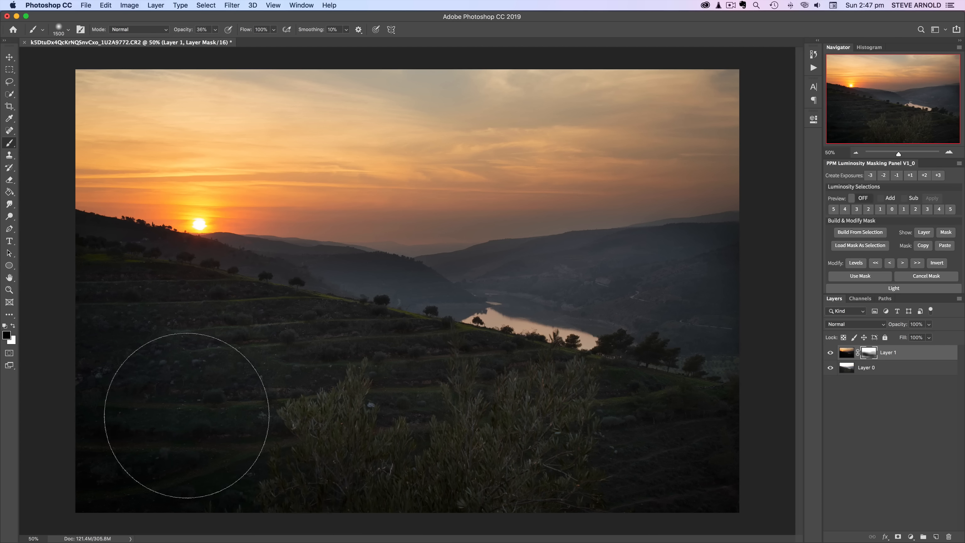
{"action": "left_click", "coordinate": [856, 152]}
{"action": "left_click", "coordinate": [856, 153]}
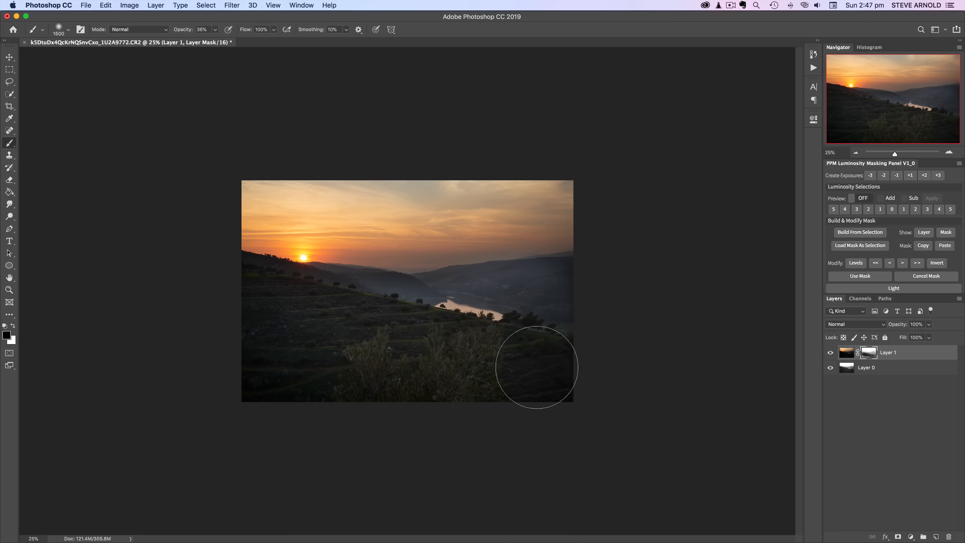
{"action": "mouse_move", "coordinate": [574, 295]}
{"action": "left_mouse_down"}
{"action": "mouse_move", "coordinate": [515, 311]}
{"action": "mouse_move", "coordinate": [453, 302]}
{"action": "left_mouse_up"}
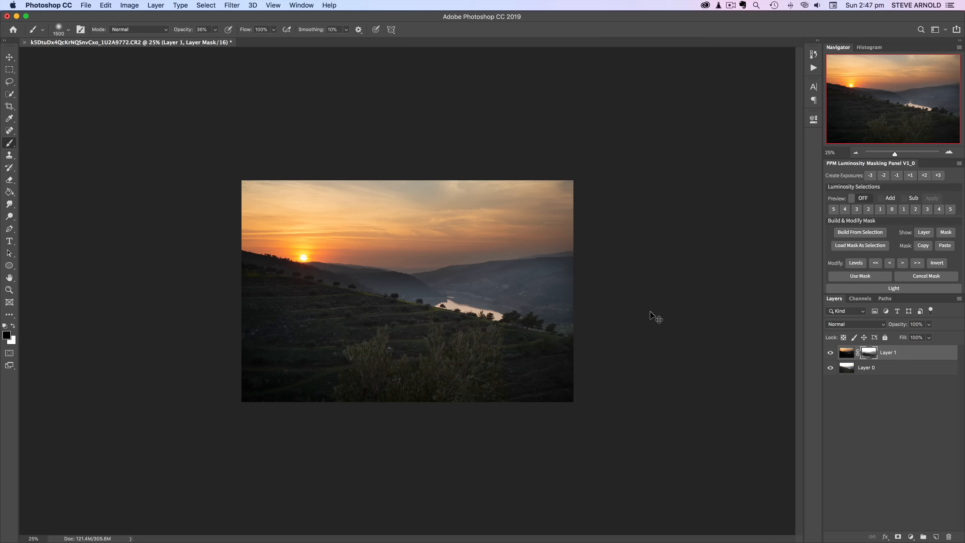
- Try a white brush stroke on Layer 1's image over the dark hillside, undo it, and reselect the layer mask
{"action": "key", "text": "super+z"}
{"action": "left_click", "coordinate": [272, 335]}
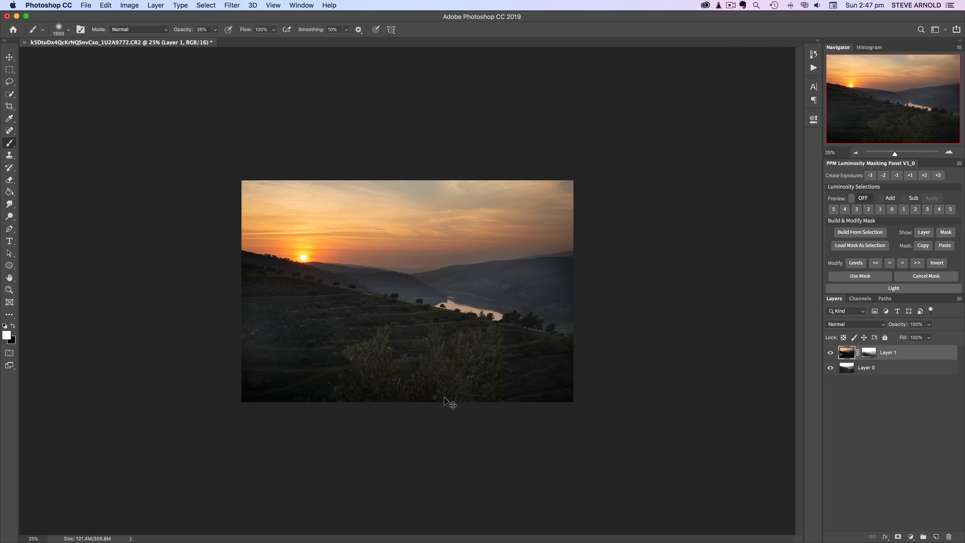
{"action": "key", "text": "super+z"}
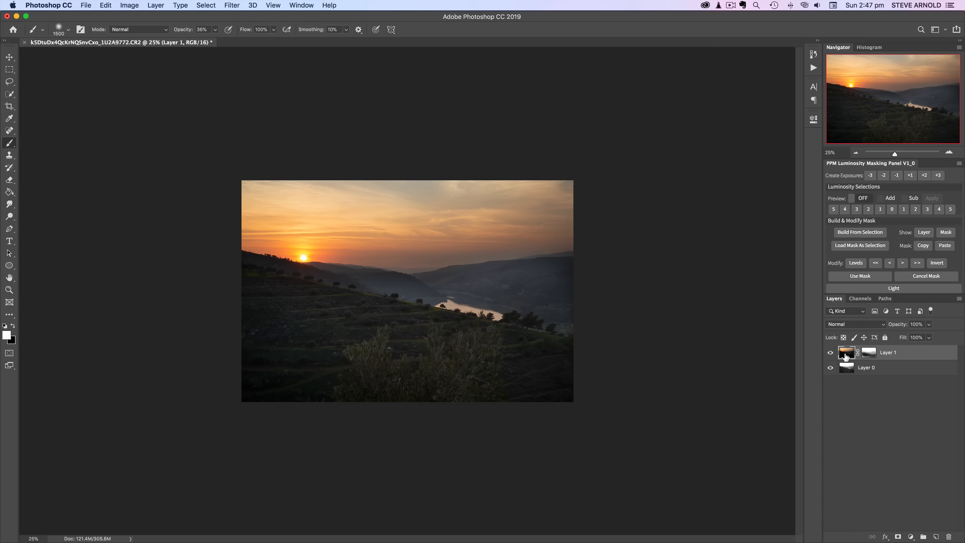
{"action": "left_click", "coordinate": [867, 357]}
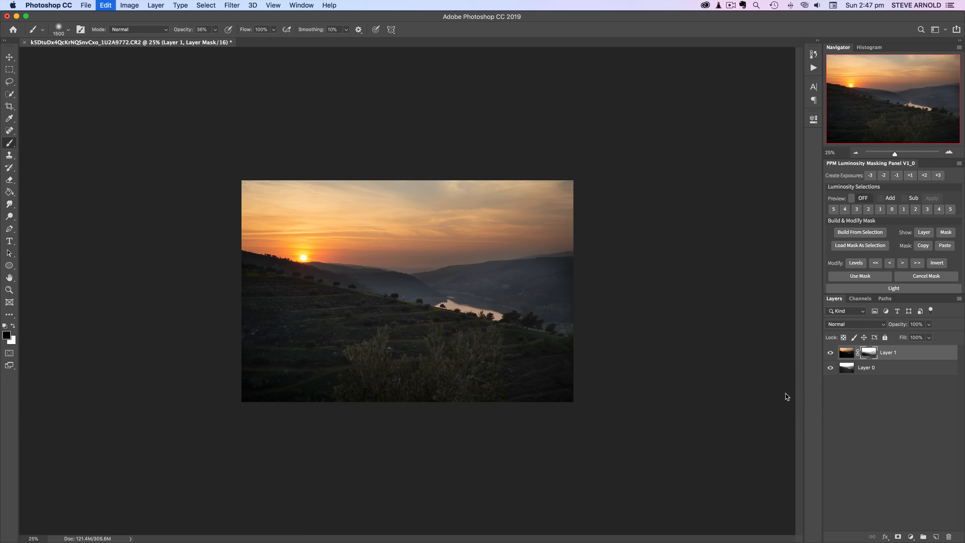
- Paint the foreground and hills on the mask with black at 10% opacity, and compare the blend by toggling Layer 1's visibility
{"action": "mouse_move", "coordinate": [539, 290]}
{"action": "left_mouse_down"}
{"action": "mouse_move", "coordinate": [602, 289]}
{"action": "mouse_move", "coordinate": [459, 380]}
{"action": "mouse_move", "coordinate": [428, 360]}
{"action": "mouse_move", "coordinate": [344, 352]}
{"action": "left_mouse_up"}
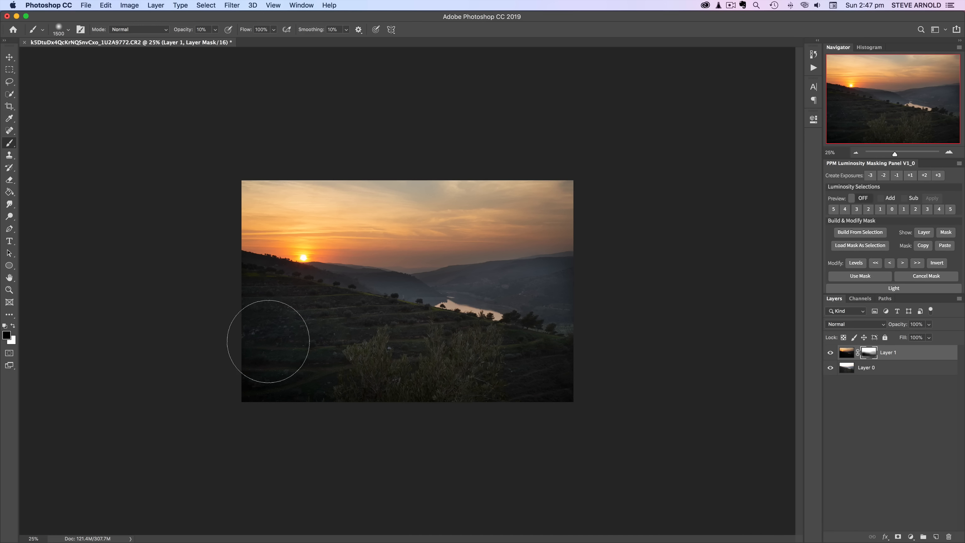
{"action": "left_click", "coordinate": [831, 352]}
{"action": "left_click", "coordinate": [830, 352]}
{"action": "left_click", "coordinate": [831, 354]}
{"action": "left_click", "coordinate": [949, 152]}
{"action": "left_click", "coordinate": [949, 152]}
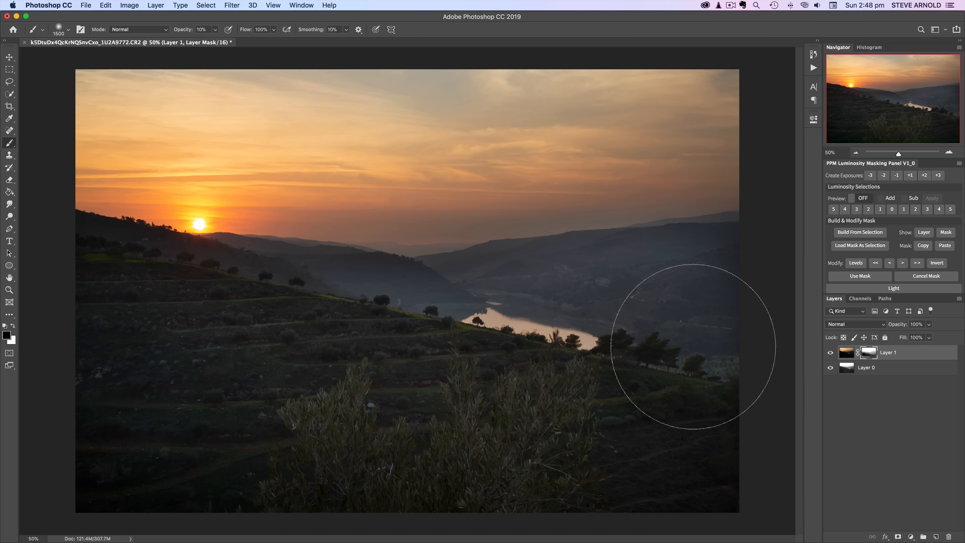
- Reduce the mask brush size to 200 px
{"action": "key", "text": "bracketleft"}
{"action": "key", "text": "bracketleft"}
{"action": "key", "text": "bracketleft"}
{"action": "key", "text": "bracketleft"}
{"action": "key", "text": "bracketleft"}
{"action": "key", "text": "bracketleft"}
{"action": "key", "text": "bracketleft"}
{"action": "key", "text": "bracketleft"}
{"action": "key", "text": "bracketleft"}
{"action": "key", "text": "bracketleft"}
{"action": "key", "text": "bracketleft"}
{"action": "key", "text": "bracketleft"}
{"action": "key", "text": "bracketleft"}
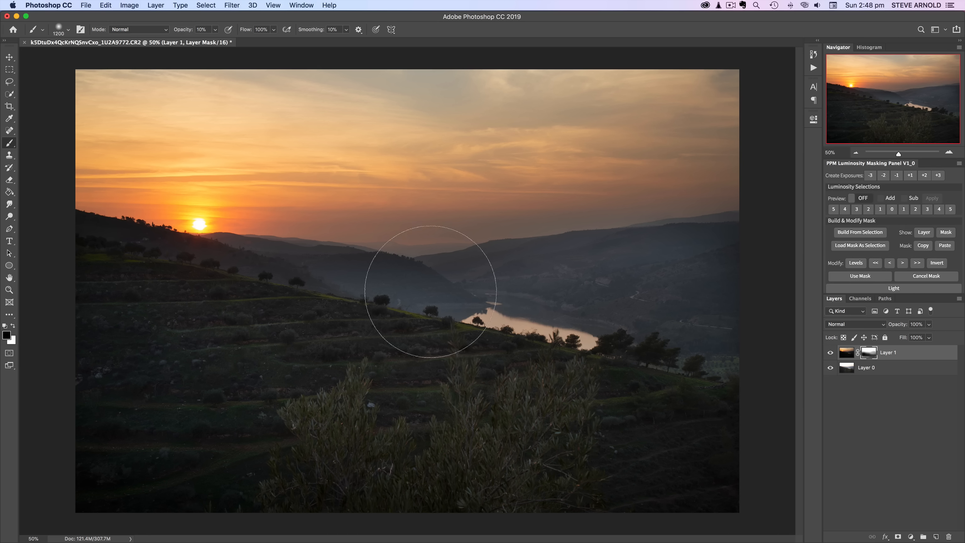
{"action": "key", "text": "bracketleft"}
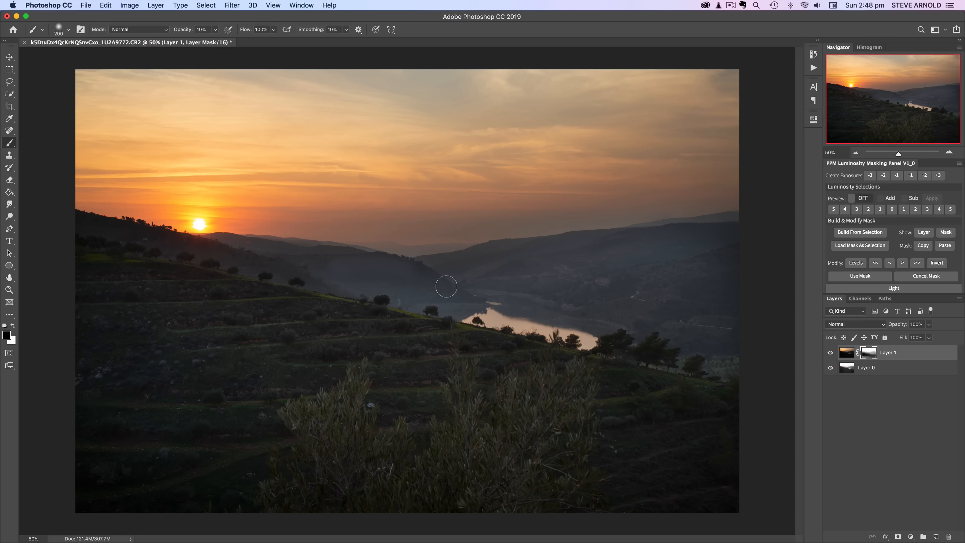
{"action": "key", "text": "super+2"}
{"action": "key", "text": "x"}
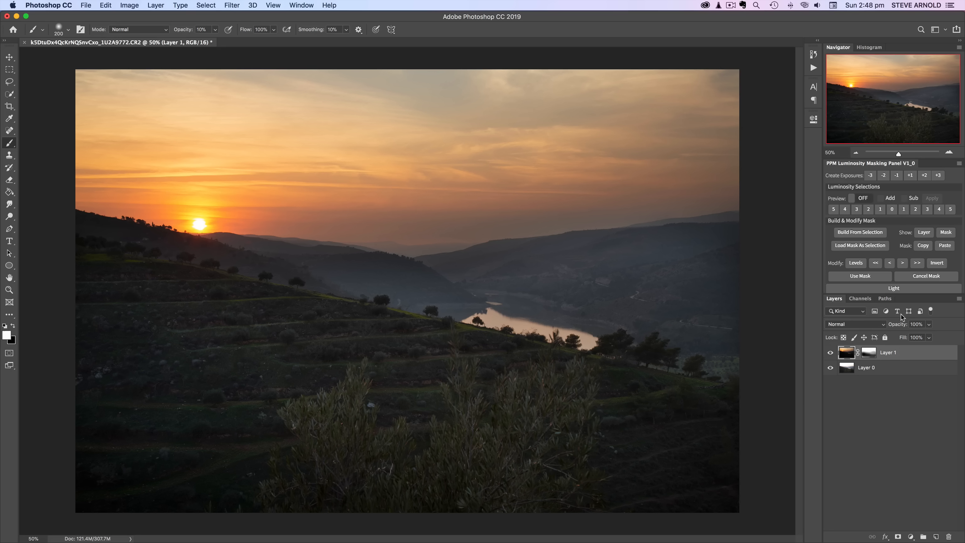
{"action": "left_click", "coordinate": [869, 353]}
{"action": "key", "text": "x"}
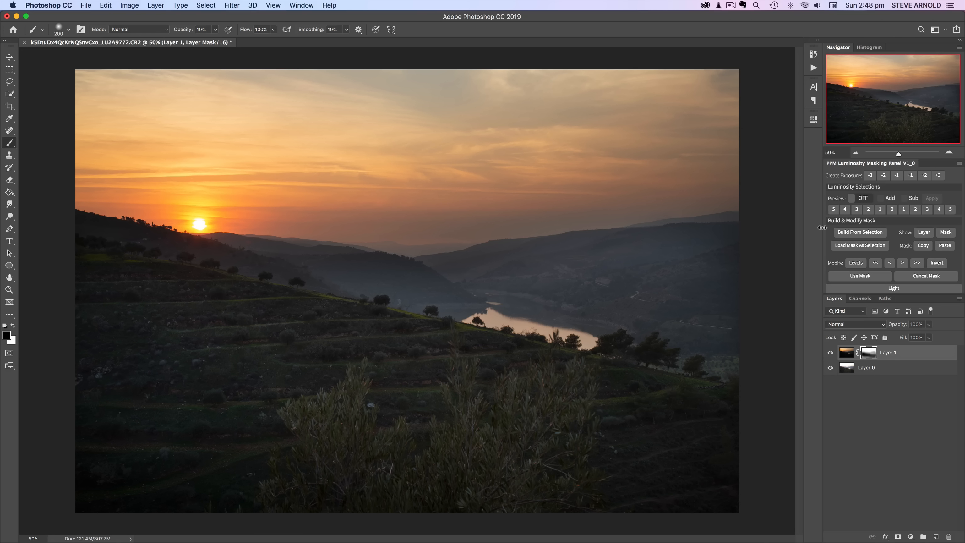
- Turn on the luminosity selection preview and step through the darks masks from level 1 to level 5
{"action": "left_click", "coordinate": [863, 199]}
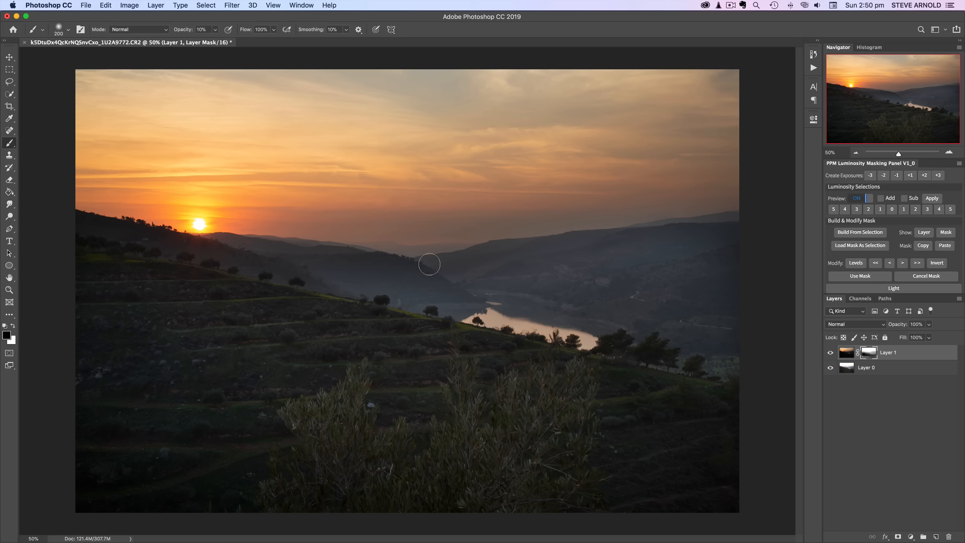
{"action": "left_click", "coordinate": [879, 210]}
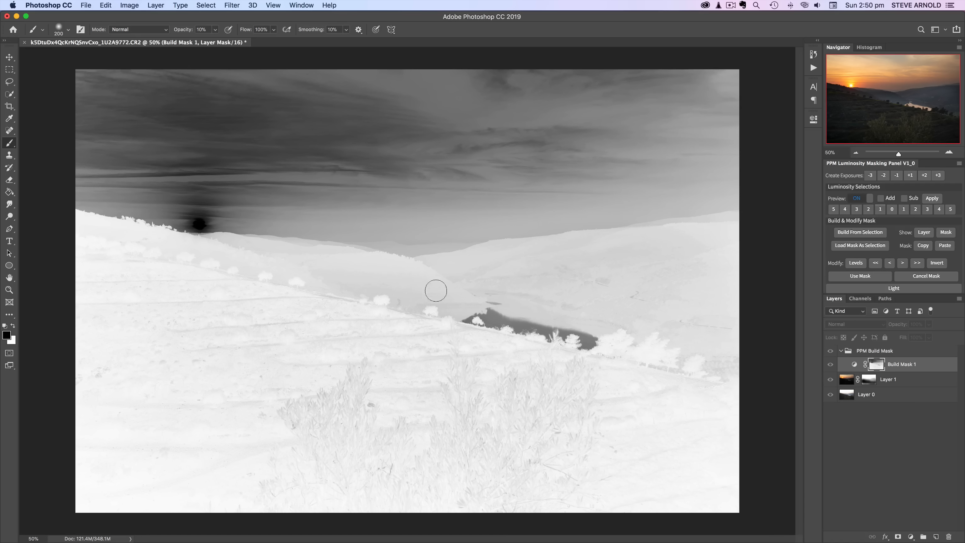
{"action": "left_click", "coordinate": [870, 209]}
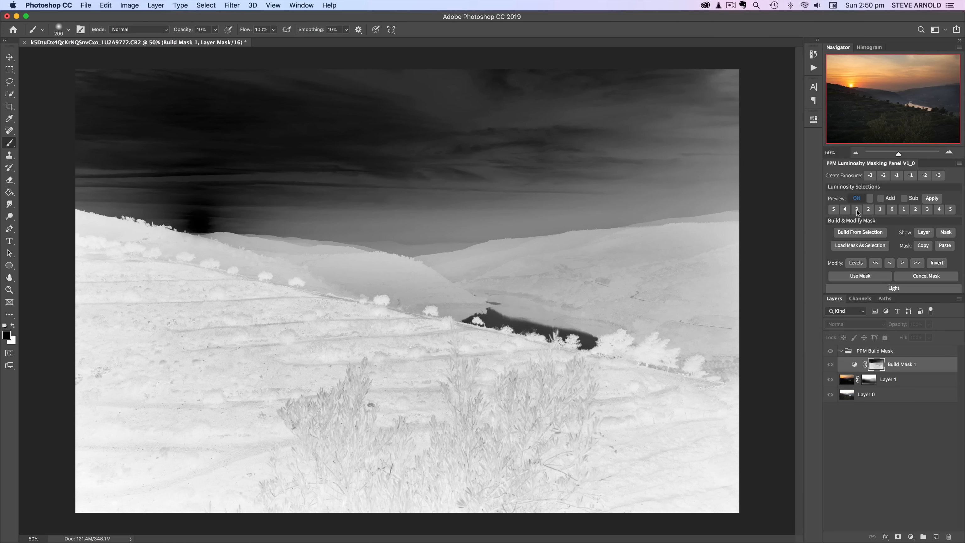
{"action": "left_click", "coordinate": [847, 210]}
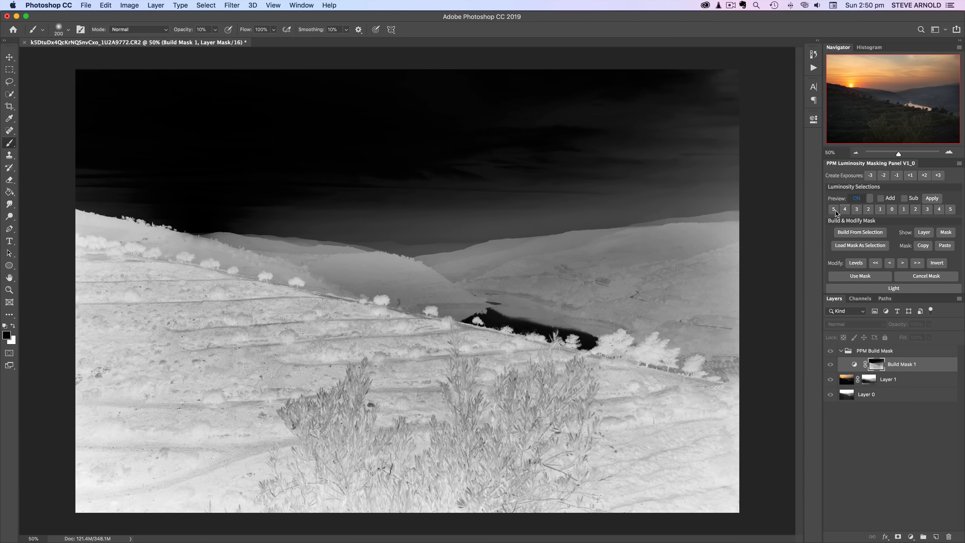
{"action": "left_click", "coordinate": [835, 210]}
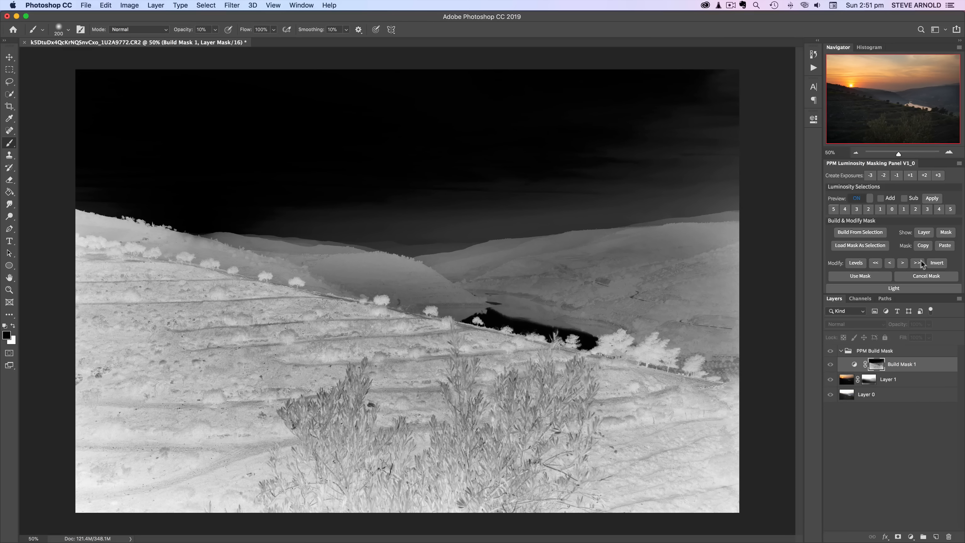
- Increase the luminosity mask's contrast with Levels, setting the midtone input to 0.54 and the white input to 151
{"action": "left_click", "coordinate": [860, 265]}
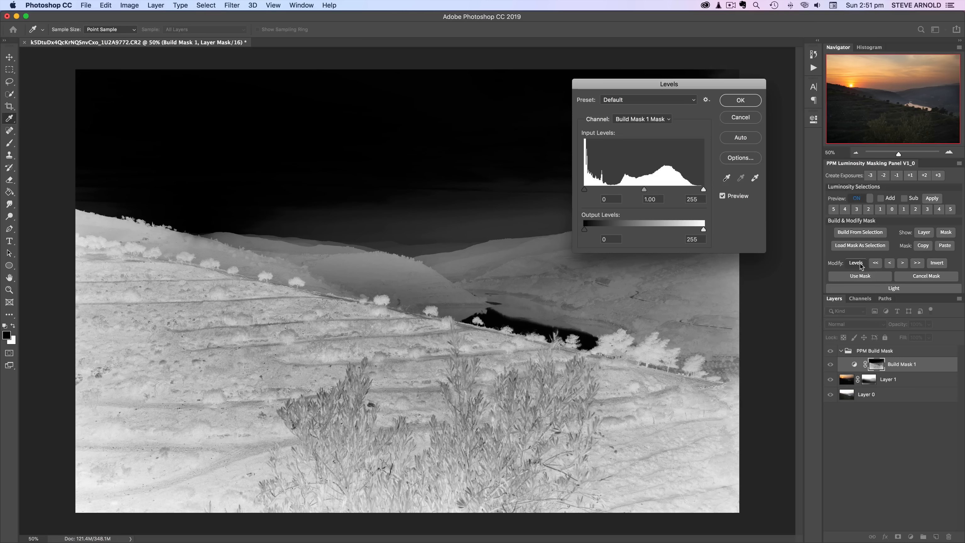
{"action": "left_click_drag", "start_coordinate": [703, 190], "coordinate": [638, 190]}
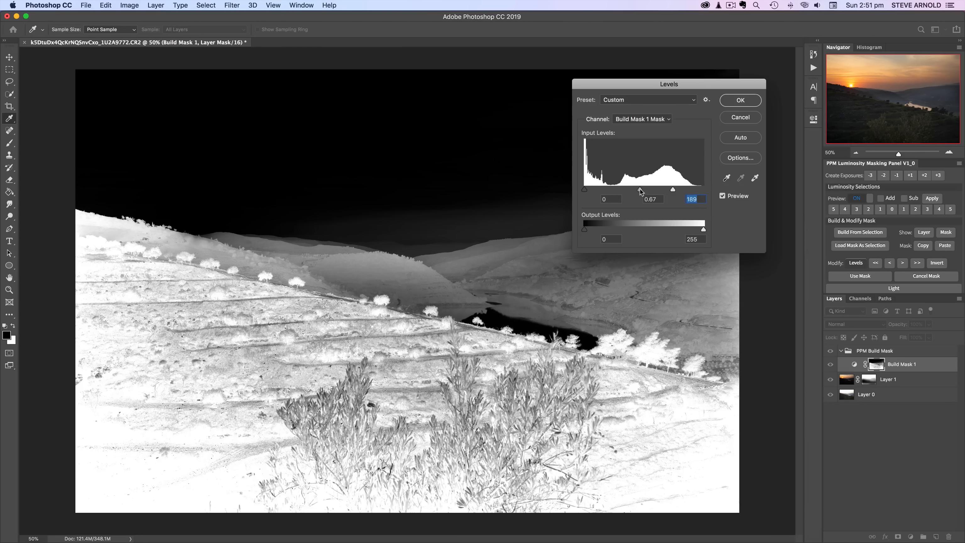
{"action": "mouse_move", "coordinate": [673, 190]}
{"action": "left_mouse_down"}
{"action": "mouse_move", "coordinate": [639, 190]}
{"action": "mouse_move", "coordinate": [660, 190]}
{"action": "left_mouse_up"}
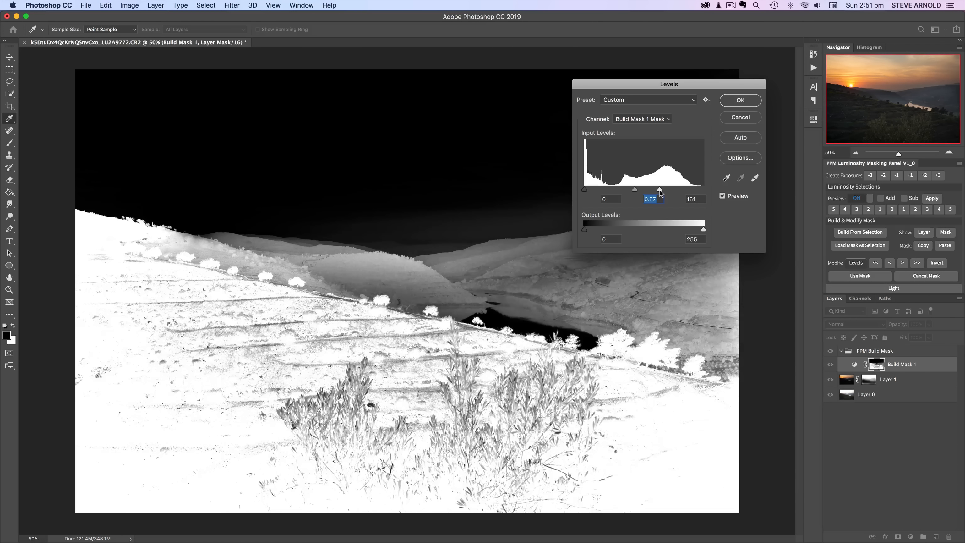
{"action": "left_click", "coordinate": [637, 190]}
{"action": "left_click_drag", "start_coordinate": [658, 190], "coordinate": [655, 189]}
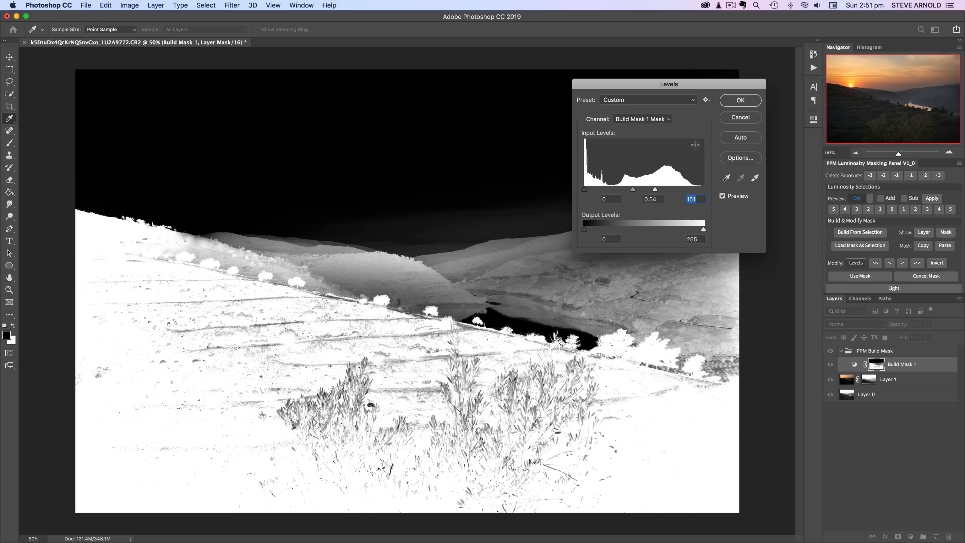
{"action": "left_click", "coordinate": [741, 100]}
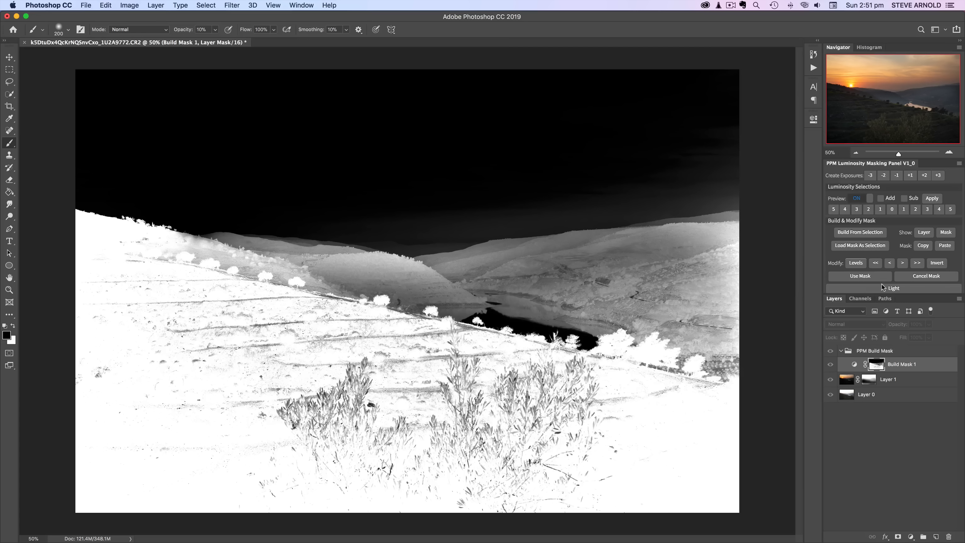
- Load the refined luminosity mask as a selection for Layer 1's mask and remove the selection outline from view
{"action": "left_click", "coordinate": [857, 280]}
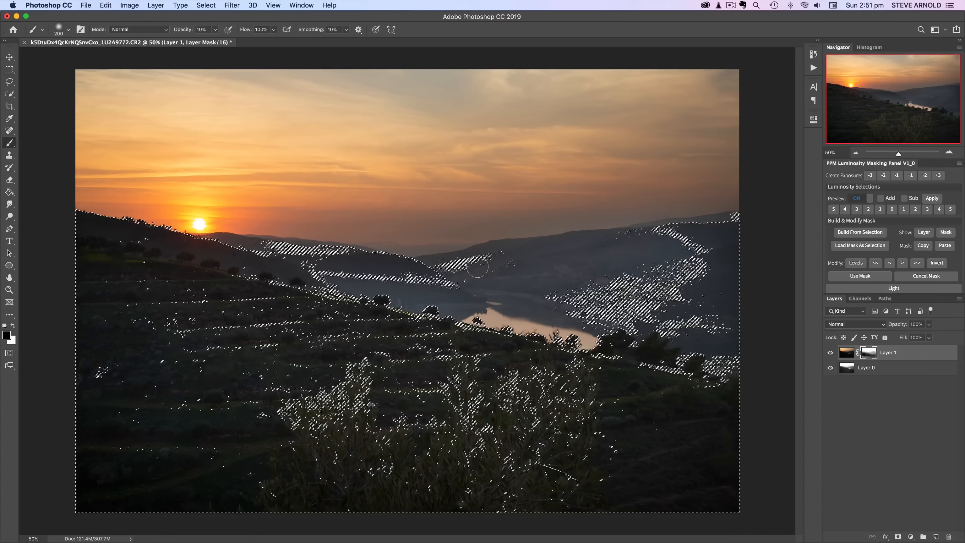
{"action": "key", "text": "super+d"}
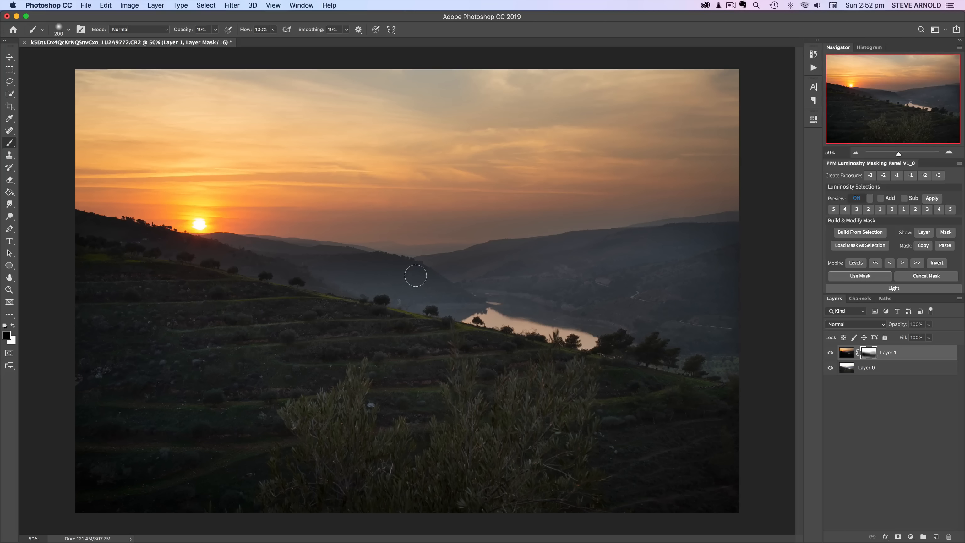
- Set the brush to 600 px at 5% opacity for black painting on Layer 1's mask
{"action": "key", "text": "bracketright"}
{"action": "left_click_drag", "start_coordinate": [187, 32], "coordinate": [186, 33]}
{"action": "key", "text": "bracketright"}
{"action": "key", "text": "bracketright"}
{"action": "key", "text": "bracketright"}
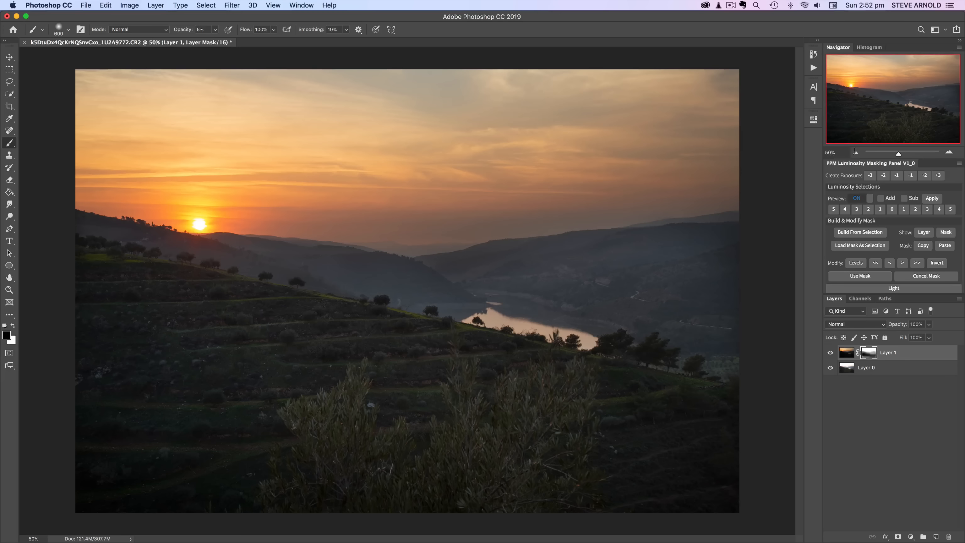
- Reduce the brush size to 300 px and hide Layer 1 to compare the blend with the bright exposure
{"action": "left_click", "coordinate": [856, 152]}
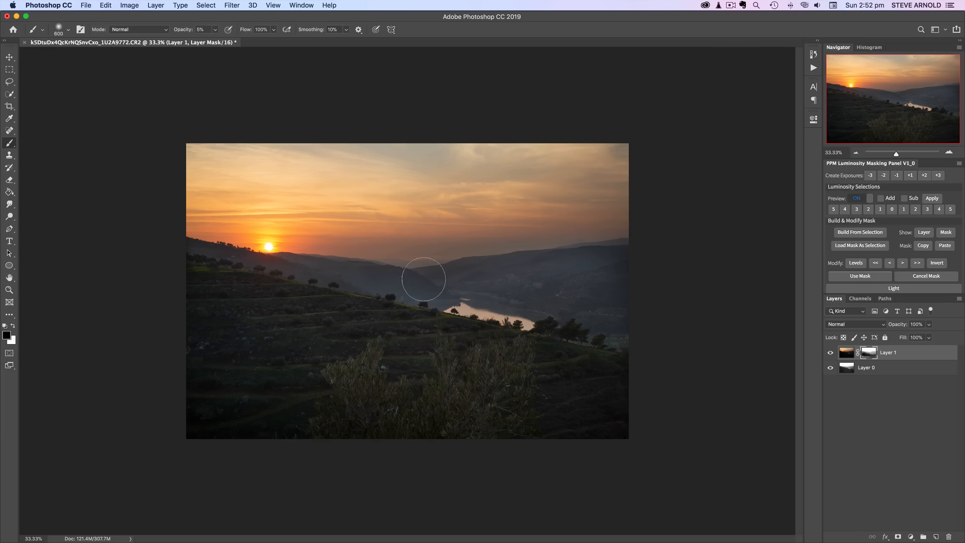
{"action": "key", "text": "bracketleft"}
{"action": "key", "text": "bracketleft"}
{"action": "key", "text": "bracketleft"}
{"action": "left_click", "coordinate": [948, 152]}
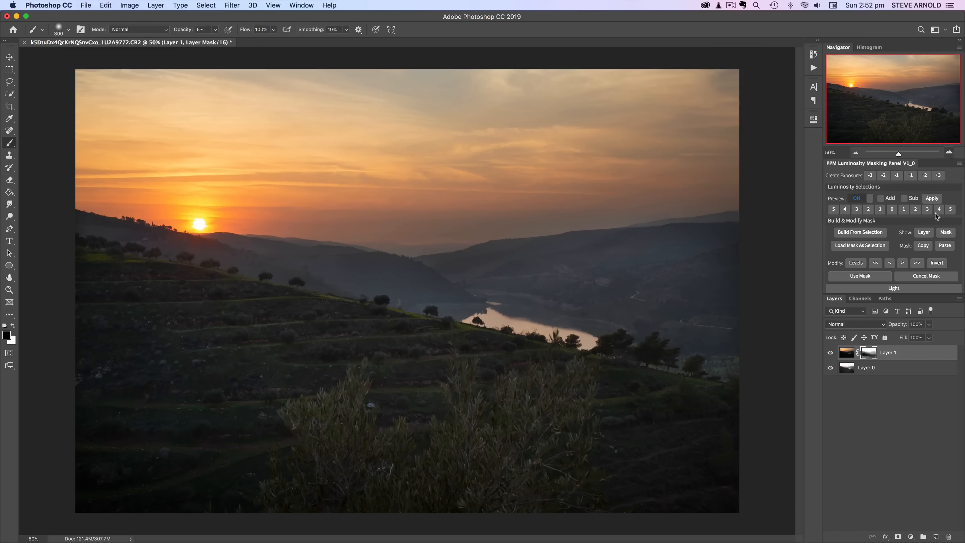
{"action": "left_click", "coordinate": [830, 353]}
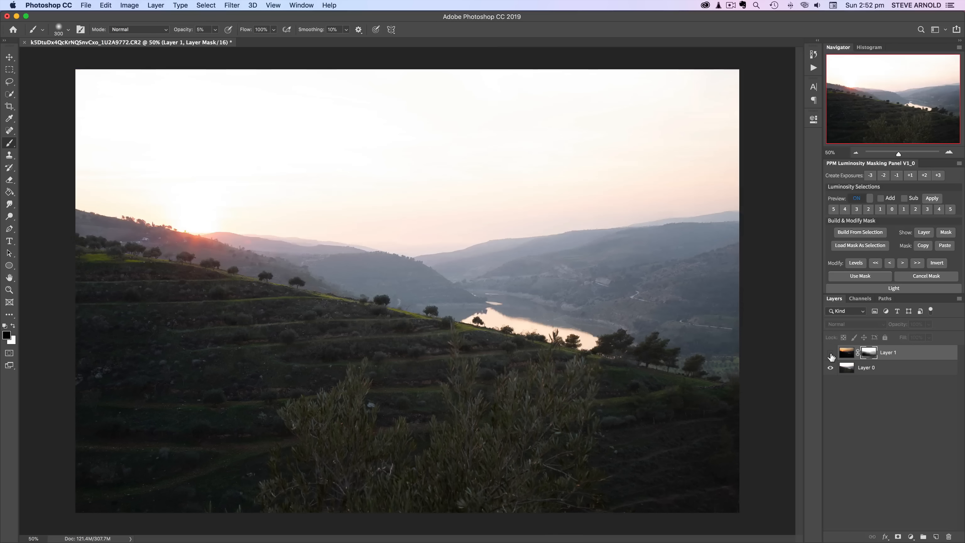
- Compare the blend with Layer 1 shown and hidden, and with its layer mask enabled and disabled
{"action": "left_click", "coordinate": [831, 353]}
{"action": "left_click", "coordinate": [831, 353]}
{"action": "left_click", "coordinate": [830, 353]}
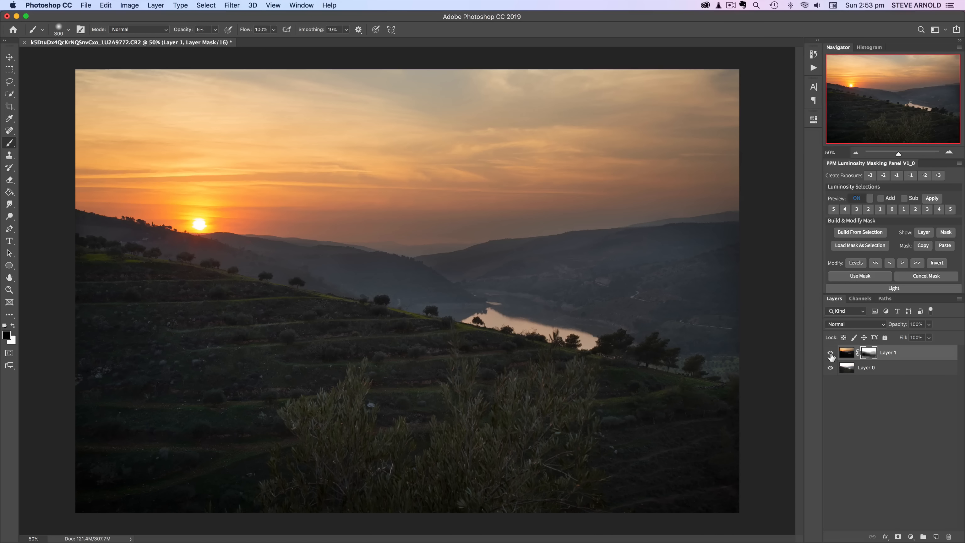
{"action": "left_click", "coordinate": [843, 354]}
{"action": "left_click", "coordinate": [871, 355], "text": "shift"}
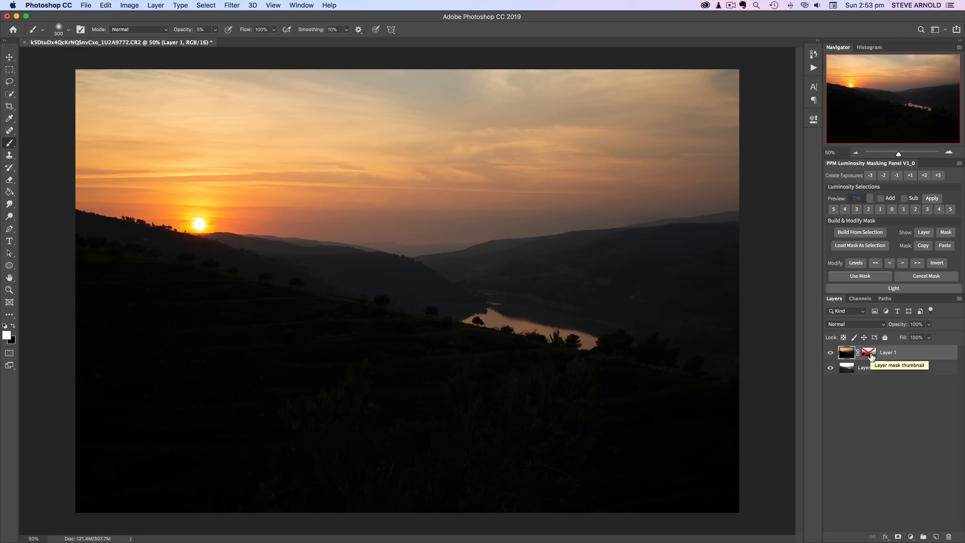
{"action": "left_click", "coordinate": [871, 355], "text": "shift"}
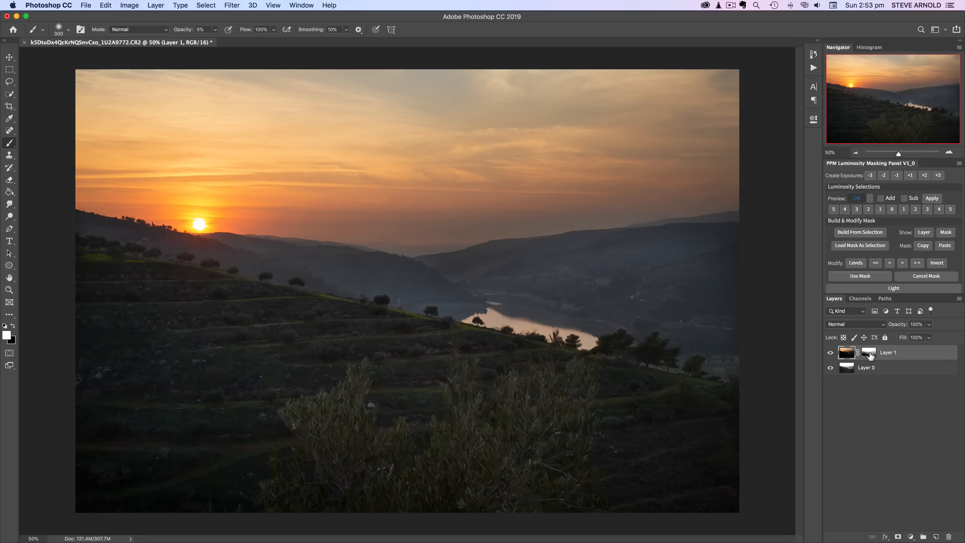
{"action": "left_click", "coordinate": [870, 355], "text": "shift"}
{"action": "left_click", "coordinate": [871, 355], "text": "shift"}
- Add a Curves adjustment layer above Layer 1 and slightly lower the midpoint of its Red curve
{"action": "left_click", "coordinate": [898, 394]}
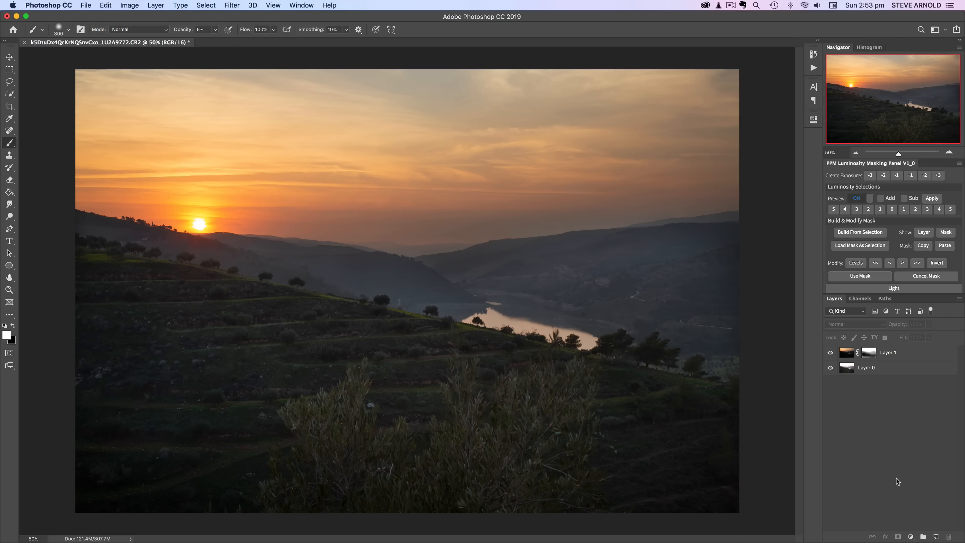
{"action": "left_click", "coordinate": [911, 536]}
{"action": "left_click", "coordinate": [909, 402]}
{"action": "left_click", "coordinate": [723, 150]}
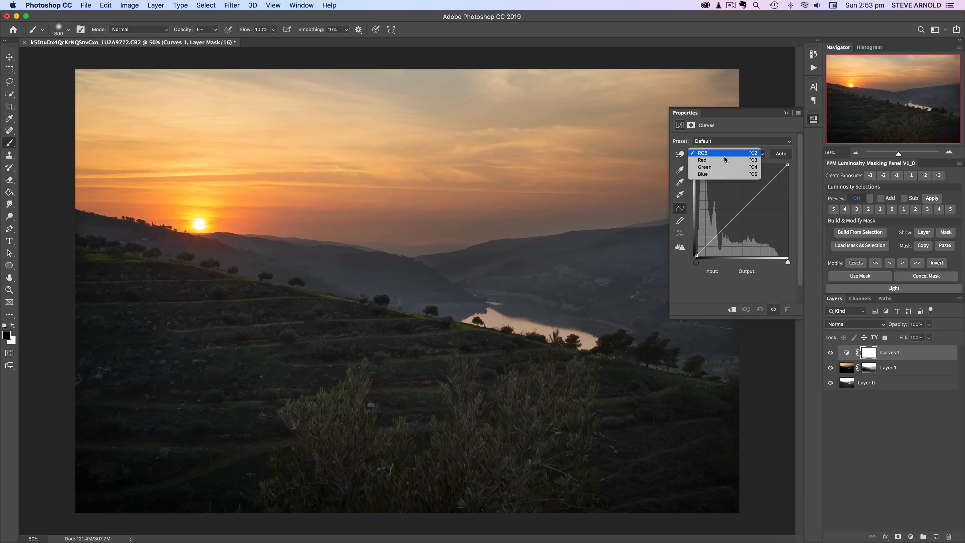
{"action": "left_click", "coordinate": [725, 159]}
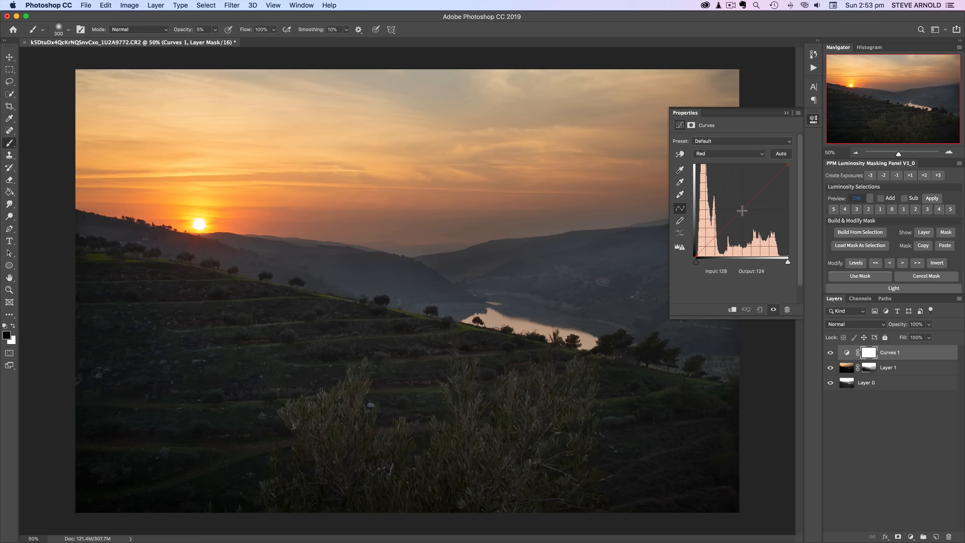
{"action": "left_click", "coordinate": [740, 211]}
{"action": "left_click_drag", "start_coordinate": [740, 213], "coordinate": [740, 213]}
- Adjust the midpoint of the Green curve slightly and set the Blue curve's midpoint to input 129, output 124
{"action": "left_click", "coordinate": [738, 154]}
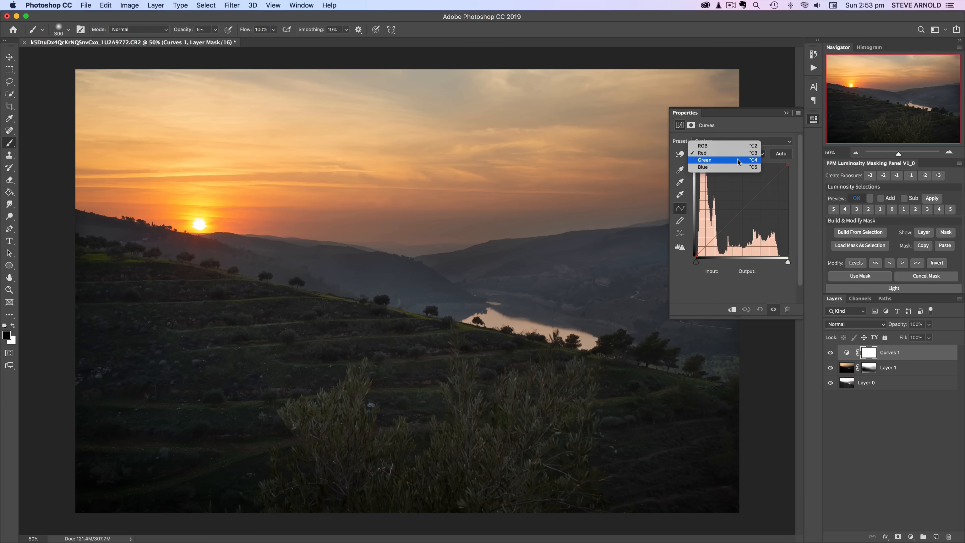
{"action": "left_click", "coordinate": [738, 159]}
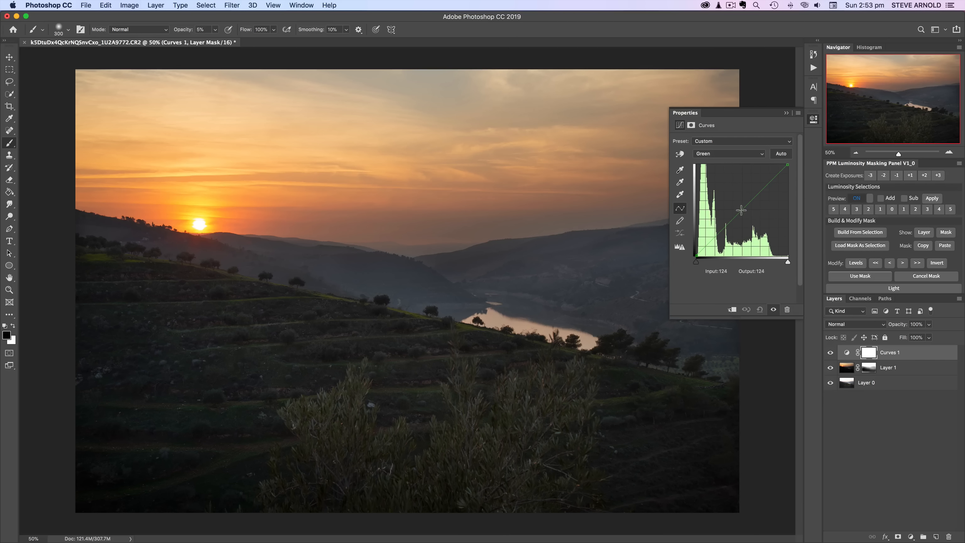
{"action": "left_click_drag", "start_coordinate": [741, 210], "coordinate": [741, 210]}
{"action": "left_click", "coordinate": [729, 153]}
{"action": "left_click", "coordinate": [730, 161]}
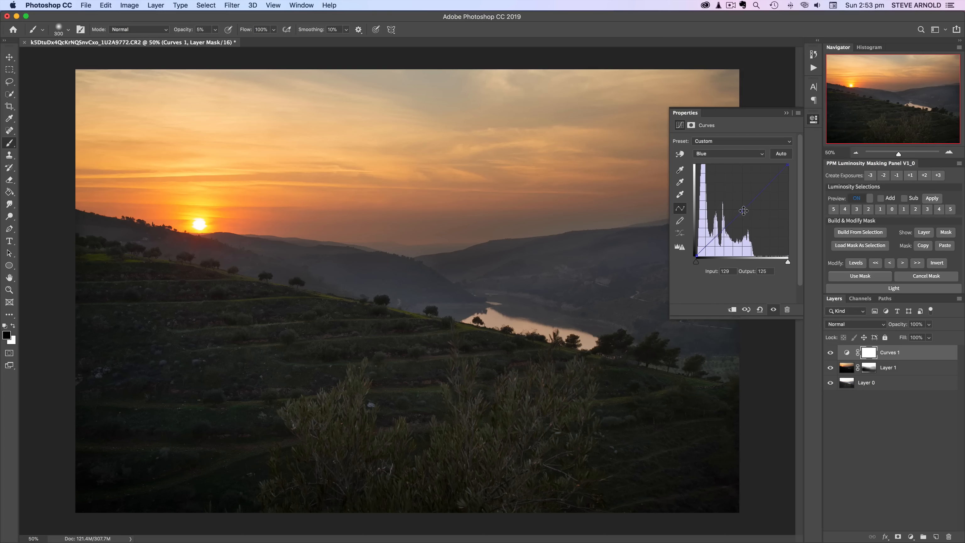
{"action": "left_click_drag", "start_coordinate": [743, 211], "coordinate": [743, 212]}
- Compare the image's colours with the Curves 1 adjustment shown and hidden
{"action": "left_click", "coordinate": [831, 353]}
{"action": "left_click", "coordinate": [830, 353]}
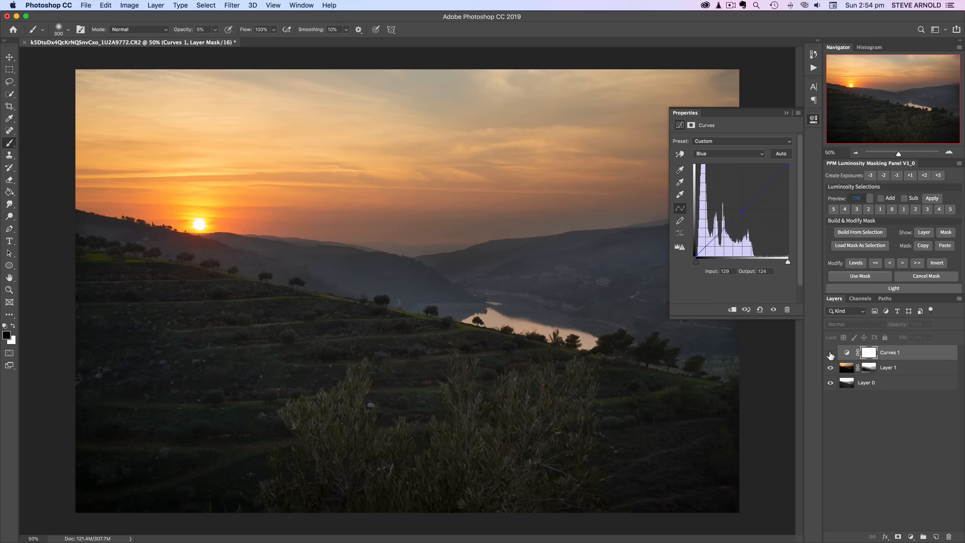
{"action": "left_click", "coordinate": [830, 353]}
{"action": "left_click", "coordinate": [831, 353]}
{"action": "left_click", "coordinate": [831, 354]}
{"action": "left_click", "coordinate": [830, 353]}
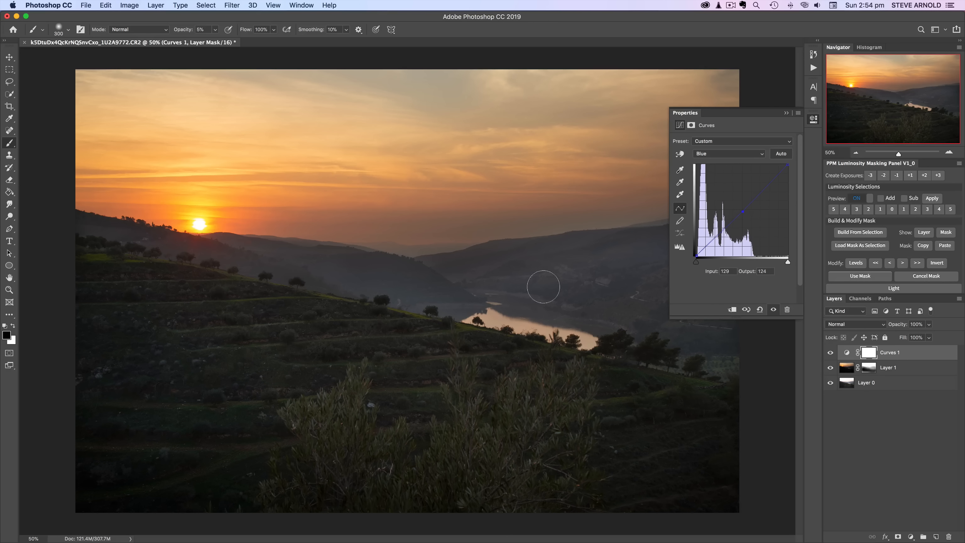
{"action": "left_click", "coordinate": [831, 353]}
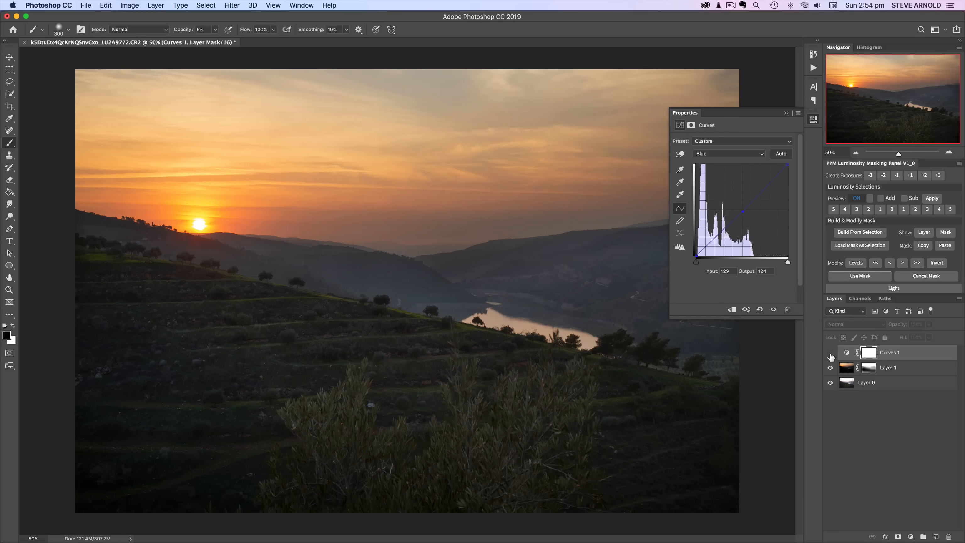
{"action": "left_click", "coordinate": [831, 353]}
- Delete the Curves 1 adjustment layer and close its properties
{"action": "left_click_drag", "start_coordinate": [844, 355], "coordinate": [950, 536]}
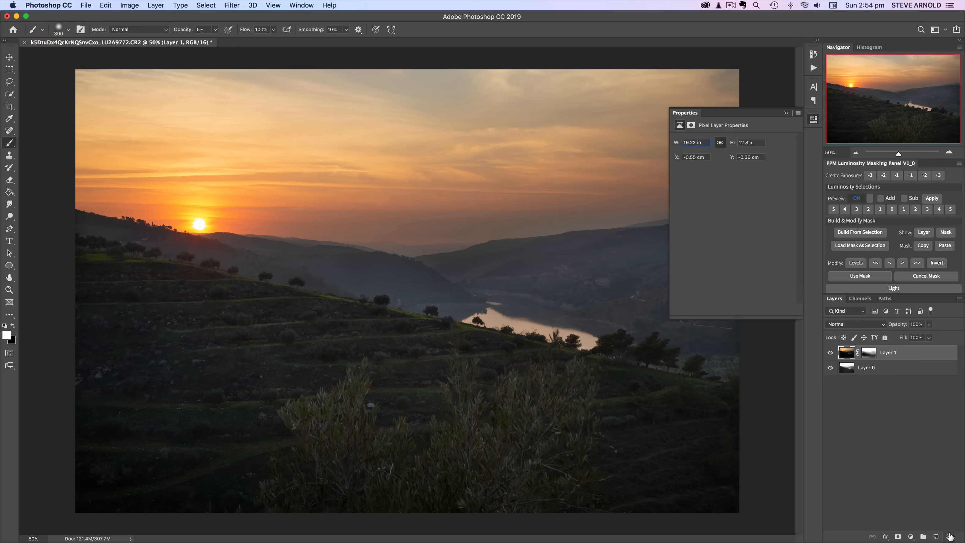
{"action": "left_click", "coordinate": [813, 120]}
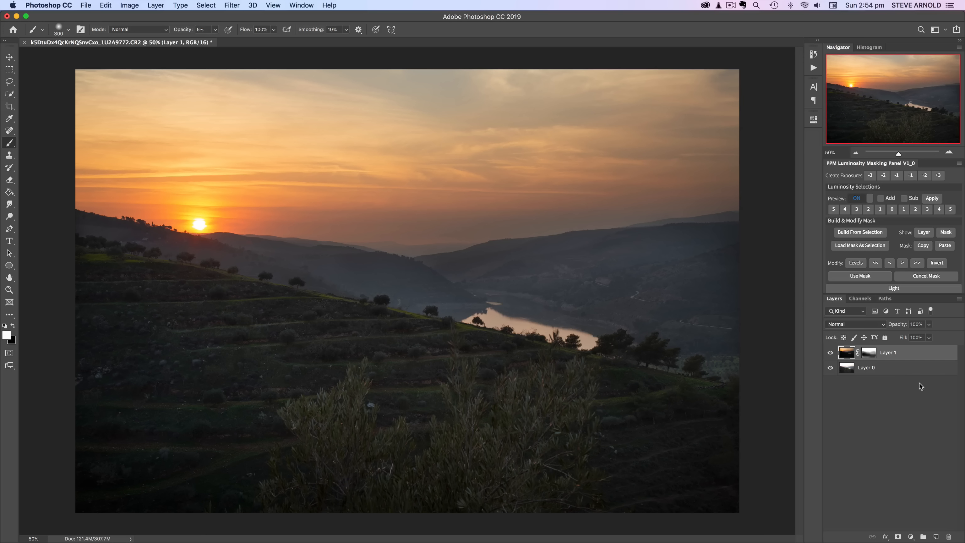
- Add the first Levels contrast adjustment from the luminosity masking tools and set its white input to 168
{"action": "scroll", "coordinate": [889, 248], "scroll_direction": "down", "scroll_amount": 3}
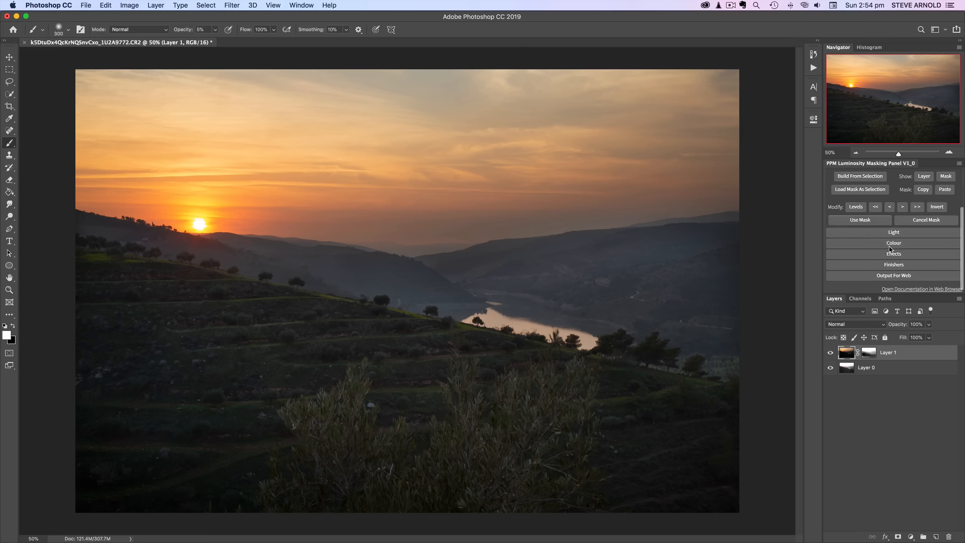
{"action": "left_click", "coordinate": [864, 232]}
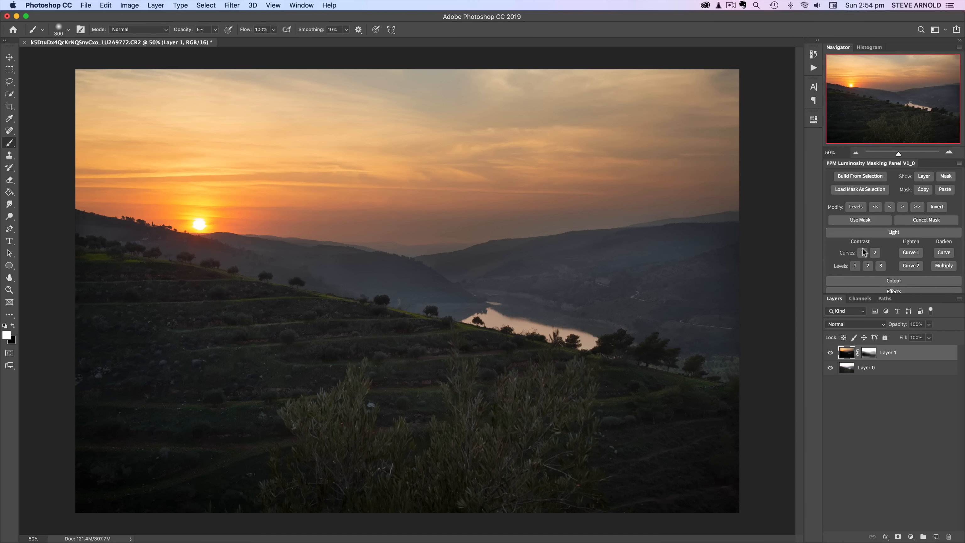
{"action": "left_click", "coordinate": [855, 266]}
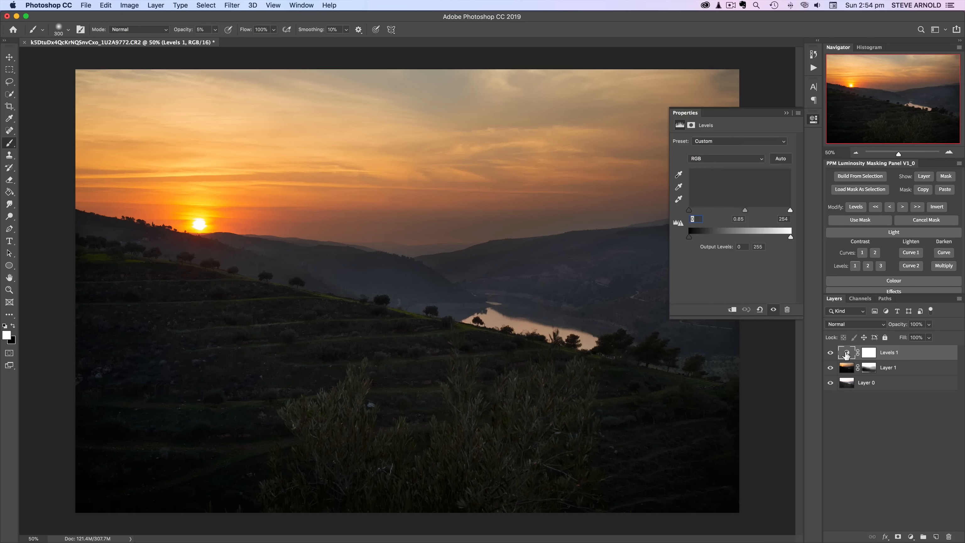
{"action": "left_click_drag", "start_coordinate": [791, 212], "coordinate": [763, 213]}
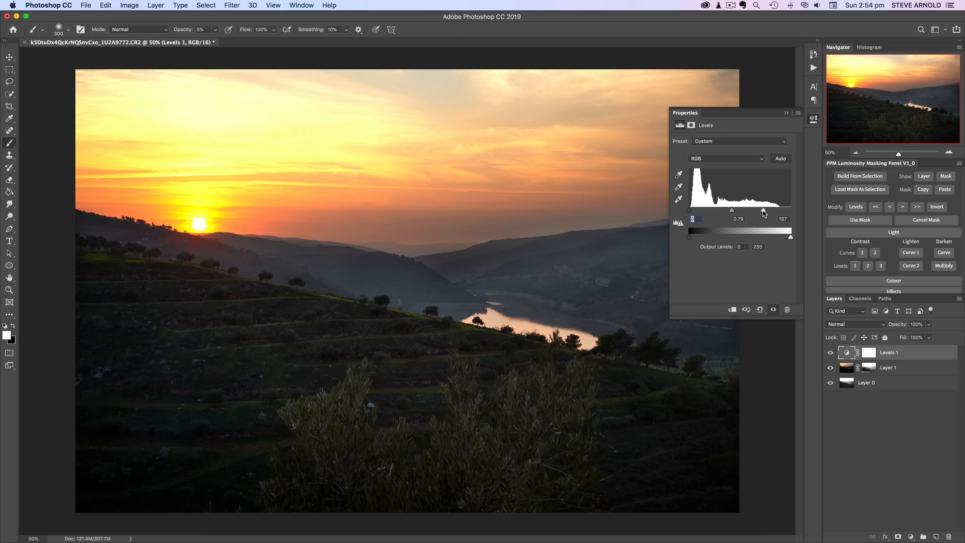
{"action": "left_click_drag", "start_coordinate": [763, 213], "coordinate": [755, 213]}
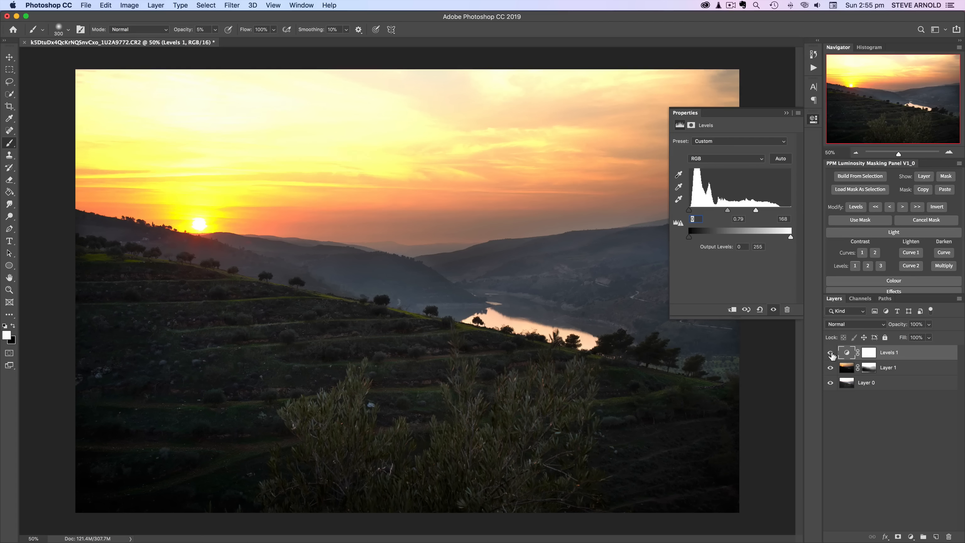
- Compare the image with and without Levels 1, and brighten the adjustment by setting the white input to 148
{"action": "left_click", "coordinate": [830, 353]}
{"action": "left_click", "coordinate": [830, 353]}
{"action": "left_click", "coordinate": [831, 353]}
{"action": "left_click", "coordinate": [831, 353]}
{"action": "left_click_drag", "start_coordinate": [757, 213], "coordinate": [748, 214]}
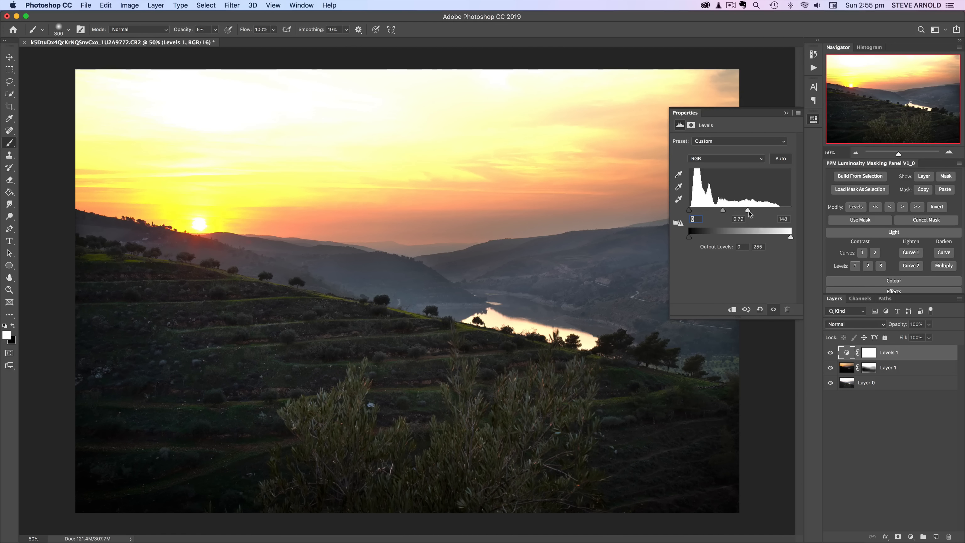
- Invert the Levels 1 mask to black so that the brightening is hidden across the image
{"action": "left_click", "coordinate": [813, 119]}
{"action": "left_click", "coordinate": [867, 353]}
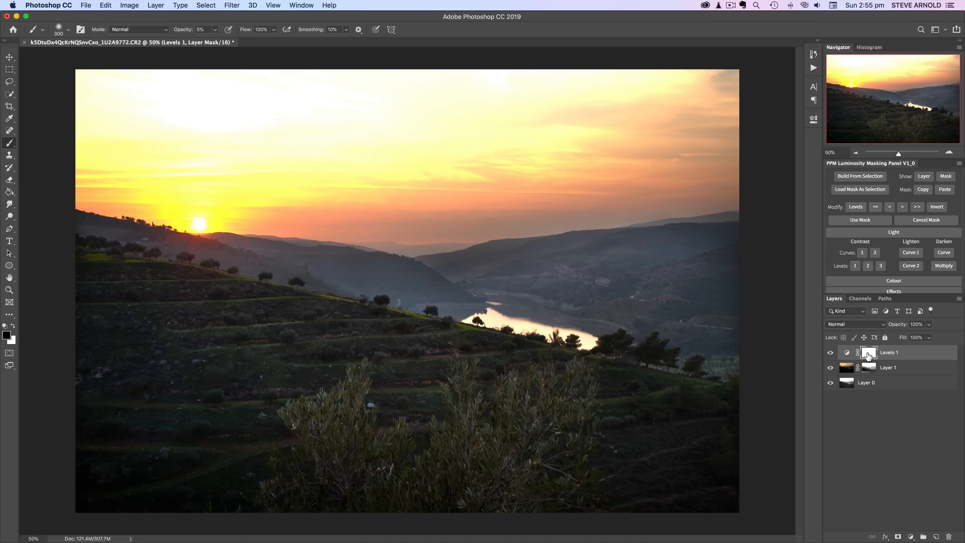
{"action": "key", "text": "super+i"}
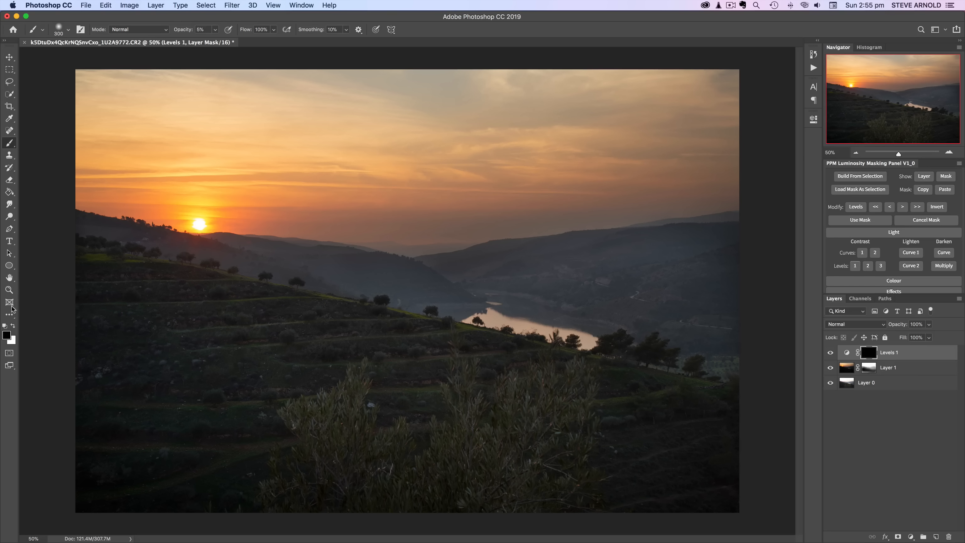
- Paint white on the Levels 1 mask over the dark hillside and foreground bush with a 900 px brush at 30% opacity, and compare the effect
{"action": "left_click", "coordinate": [13, 326]}
{"action": "key", "text": "bracketright"}
{"action": "key", "text": "bracketright"}
{"action": "key", "text": "bracketright"}
{"action": "key", "text": "bracketright"}
{"action": "key", "text": "bracketright"}
{"action": "key", "text": "bracketright"}
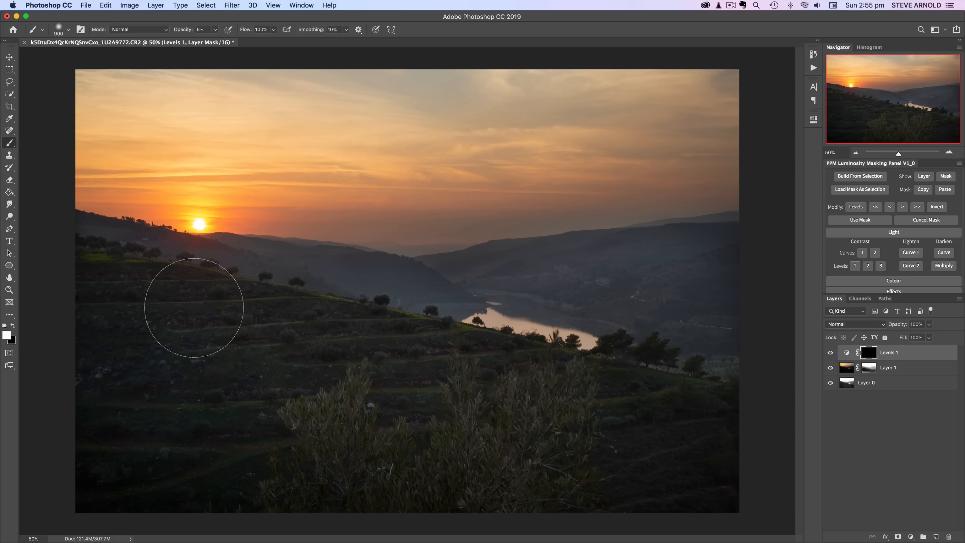
{"action": "key", "text": "3"}
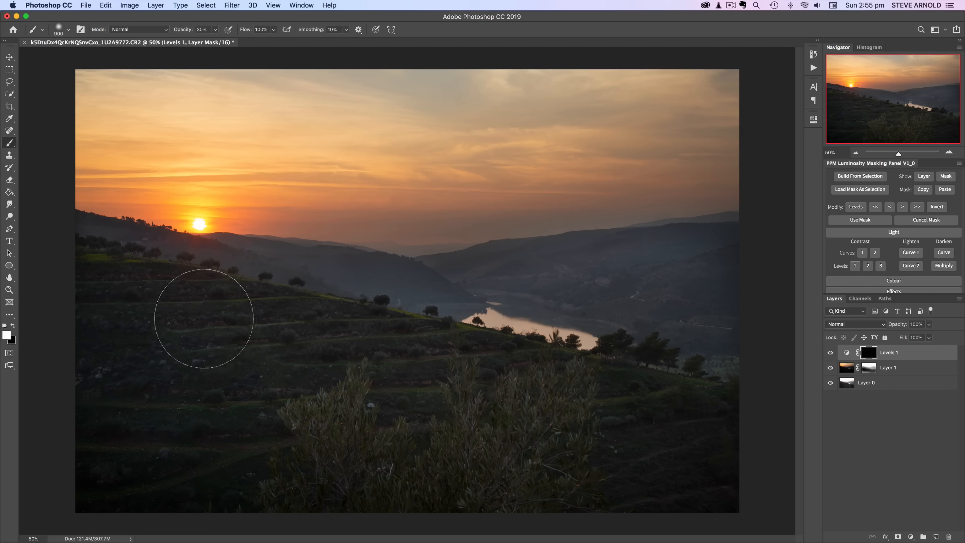
{"action": "mouse_move", "coordinate": [204, 319]}
{"action": "left_mouse_down"}
{"action": "mouse_move", "coordinate": [427, 372]}
{"action": "mouse_move", "coordinate": [350, 365]}
{"action": "mouse_move", "coordinate": [509, 395]}
{"action": "mouse_move", "coordinate": [323, 419]}
{"action": "mouse_move", "coordinate": [571, 413]}
{"action": "mouse_move", "coordinate": [459, 437]}
{"action": "mouse_move", "coordinate": [384, 366]}
{"action": "mouse_move", "coordinate": [209, 324]}
{"action": "mouse_move", "coordinate": [162, 334]}
{"action": "mouse_move", "coordinate": [237, 399]}
{"action": "mouse_move", "coordinate": [411, 451]}
{"action": "mouse_move", "coordinate": [437, 433]}
{"action": "mouse_move", "coordinate": [499, 428]}
{"action": "mouse_move", "coordinate": [675, 414]}
{"action": "mouse_move", "coordinate": [703, 427]}
{"action": "mouse_move", "coordinate": [571, 426]}
{"action": "mouse_move", "coordinate": [334, 335]}
{"action": "mouse_move", "coordinate": [137, 289]}
{"action": "mouse_move", "coordinate": [362, 355]}
{"action": "mouse_move", "coordinate": [646, 369]}
{"action": "left_mouse_up"}
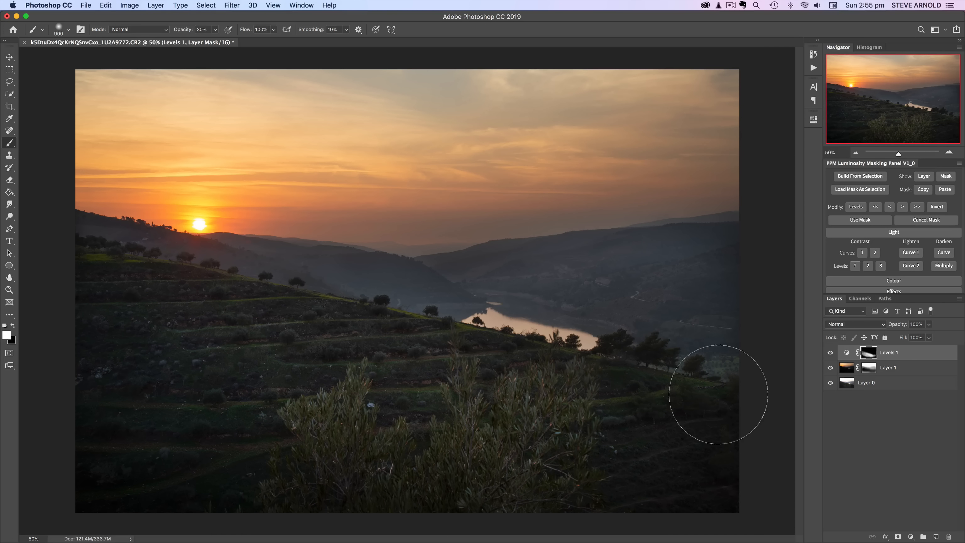
{"action": "left_click", "coordinate": [831, 353]}
{"action": "left_click", "coordinate": [831, 353]}
- Refine the Levels 1 adjustment, setting the midtone input to 0.70 and the white input to 122
{"action": "double_click", "coordinate": [846, 353]}
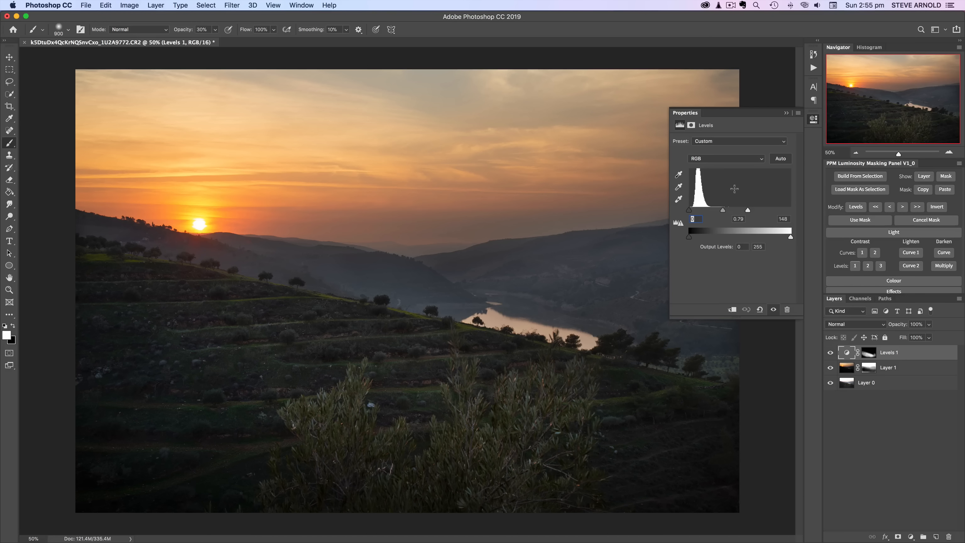
{"action": "left_click_drag", "start_coordinate": [748, 211], "coordinate": [720, 212]}
{"action": "left_click", "coordinate": [830, 353]}
{"action": "left_click", "coordinate": [830, 354]}
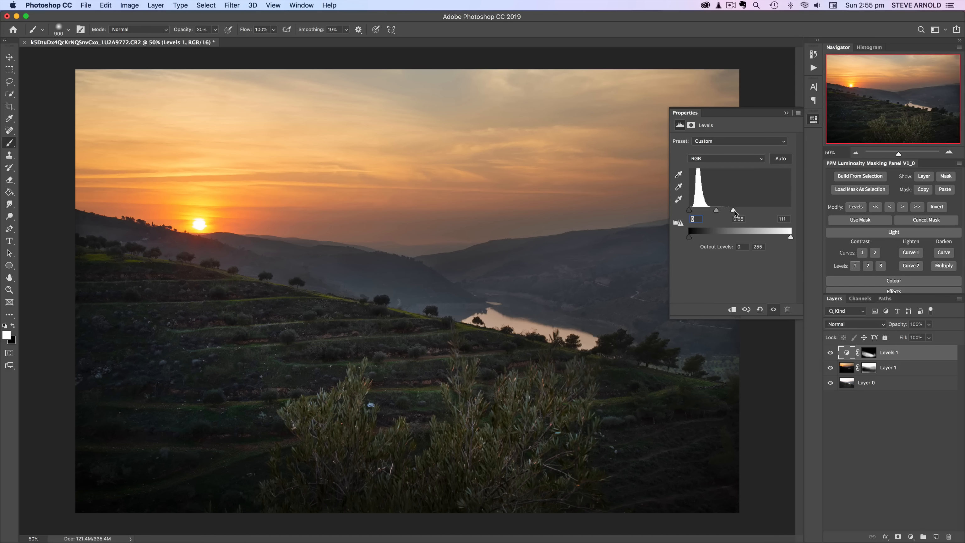
{"action": "left_click_drag", "start_coordinate": [719, 213], "coordinate": [719, 213]}
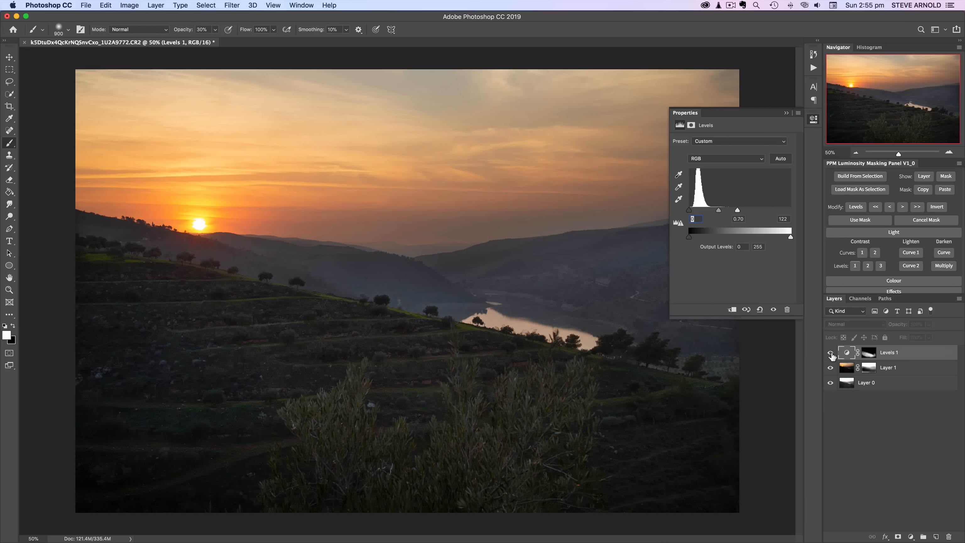
- Zoom out to 25% and compare the image with and without the layers above the bright exposure
{"action": "left_click", "coordinate": [856, 152]}
{"action": "left_click", "coordinate": [855, 153]}
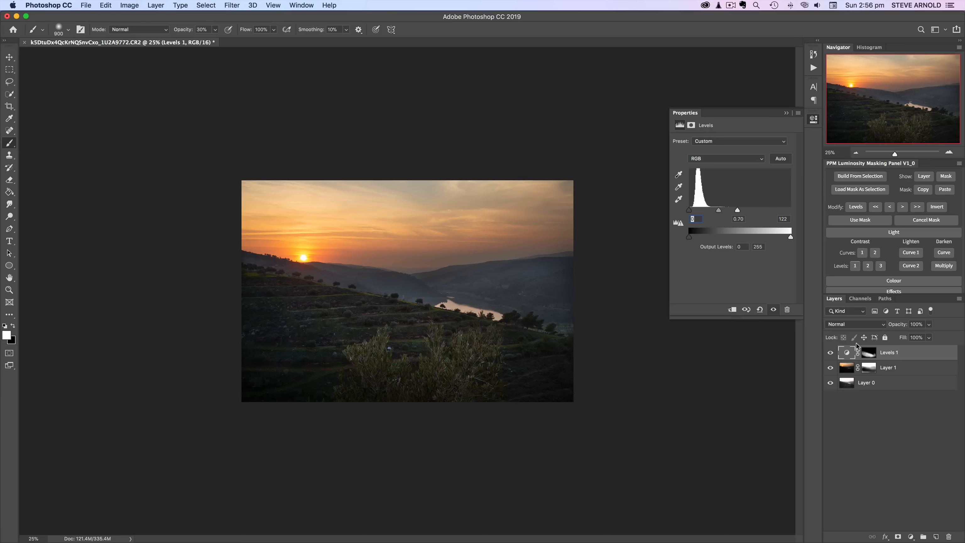
{"action": "left_click", "coordinate": [831, 353]}
{"action": "left_click", "coordinate": [830, 354]}
{"action": "left_click", "coordinate": [831, 353]}
{"action": "left_click", "coordinate": [830, 353]}
{"action": "left_click", "coordinate": [868, 351]}
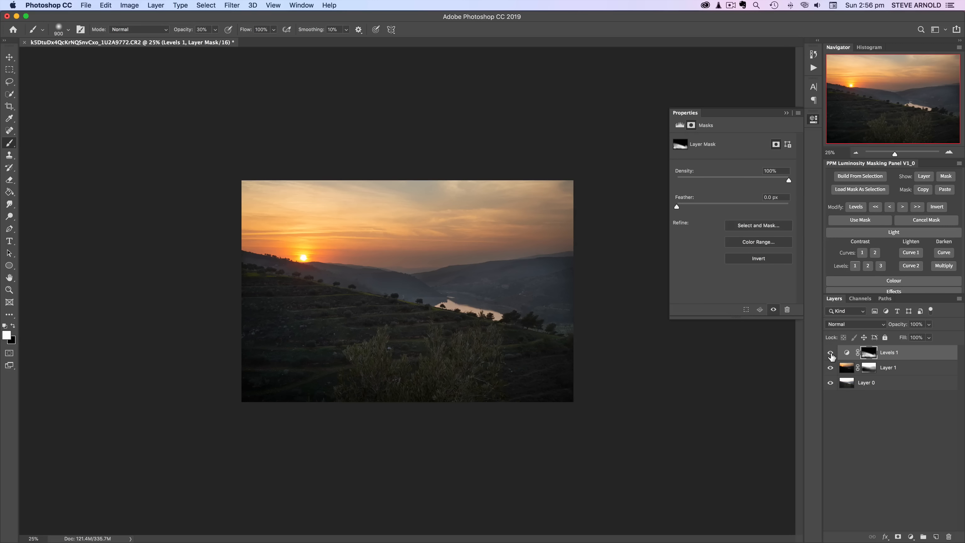
{"action": "left_click", "coordinate": [831, 368]}
{"action": "left_click", "coordinate": [832, 369]}
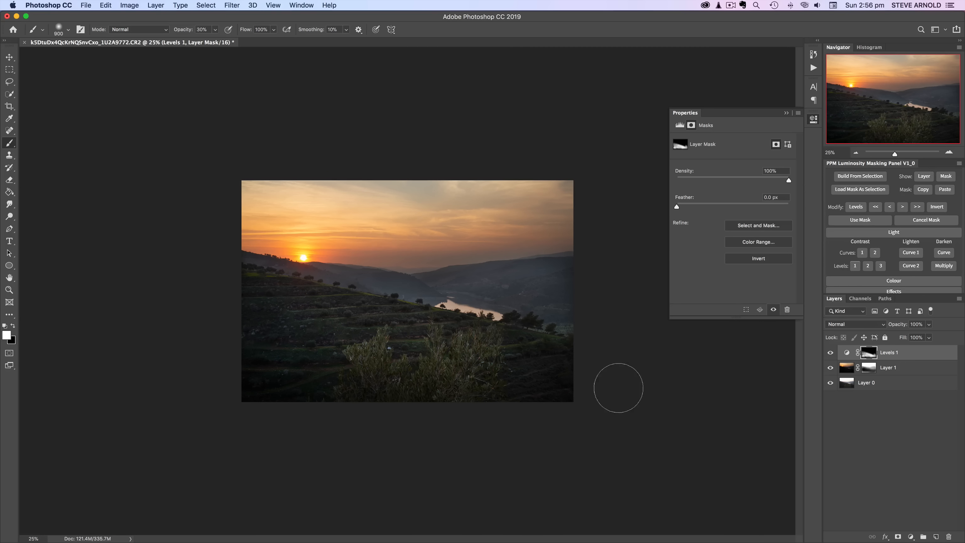
- Switch the painting colour to black on Layer 1's mask and reselect Levels 1 with the image zoomed to 33.33%
{"action": "left_click", "coordinate": [870, 369]}
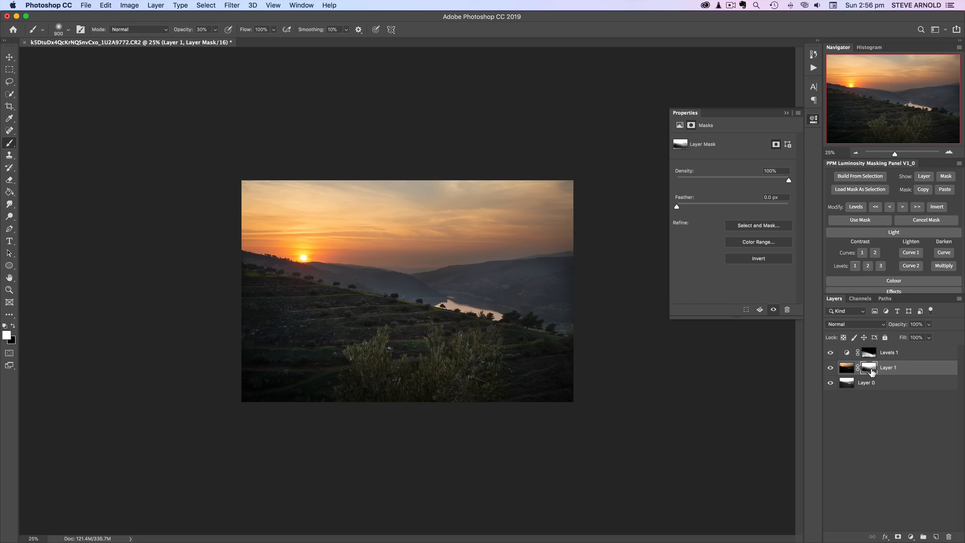
{"action": "left_click", "coordinate": [13, 326]}
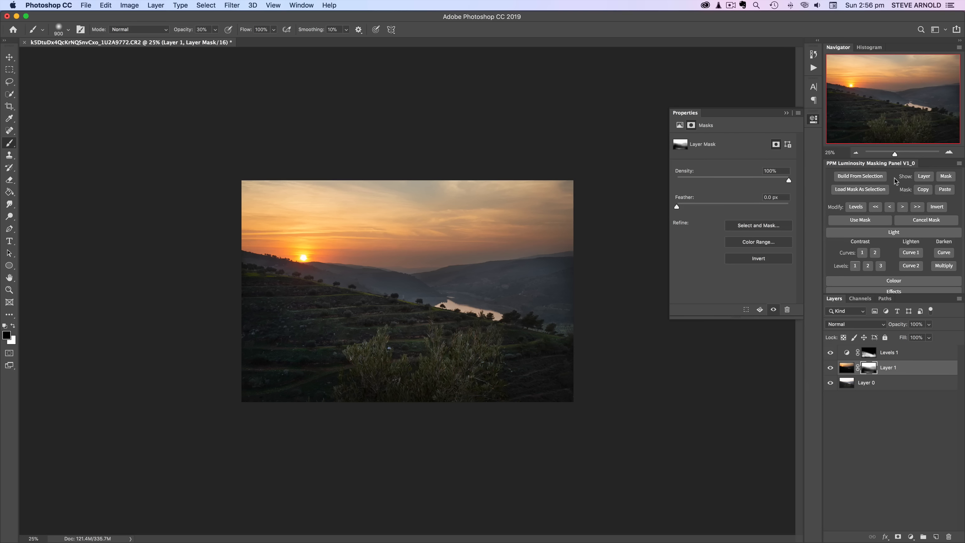
{"action": "left_click", "coordinate": [949, 153]}
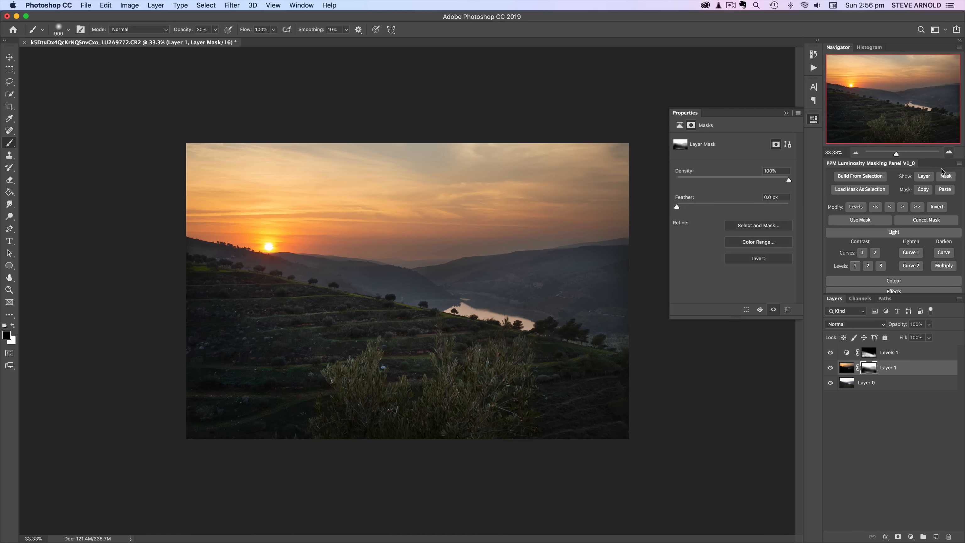
{"action": "left_click", "coordinate": [849, 354]}
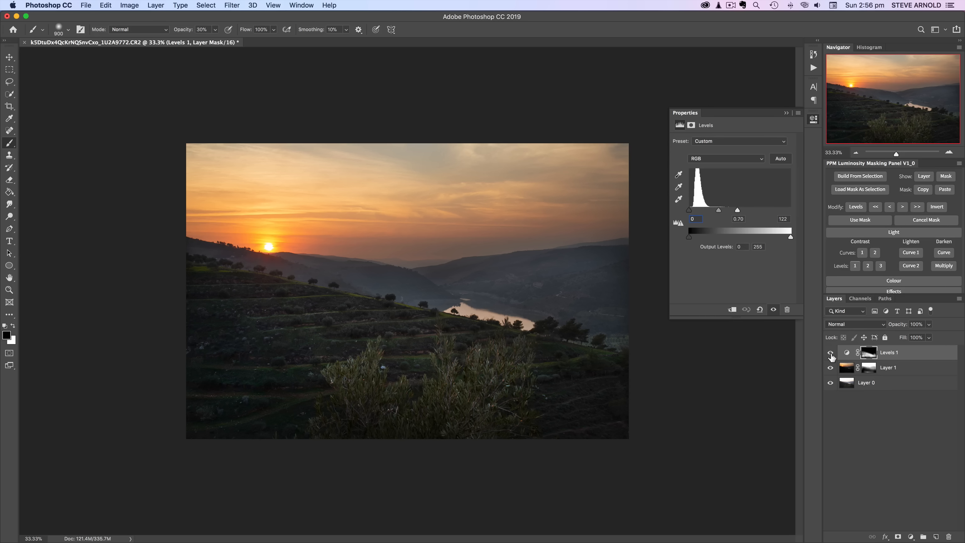
- Compare the image with and without the Levels 1 foreground adjustment
{"action": "left_click", "coordinate": [830, 356]}
{"action": "left_click", "coordinate": [831, 356]}
{"action": "left_click", "coordinate": [830, 357]}
- Add a new contrast Levels adjustment above all the layers and set its white input to 225 while previewing the highlight clipping
{"action": "left_click", "coordinate": [863, 419]}
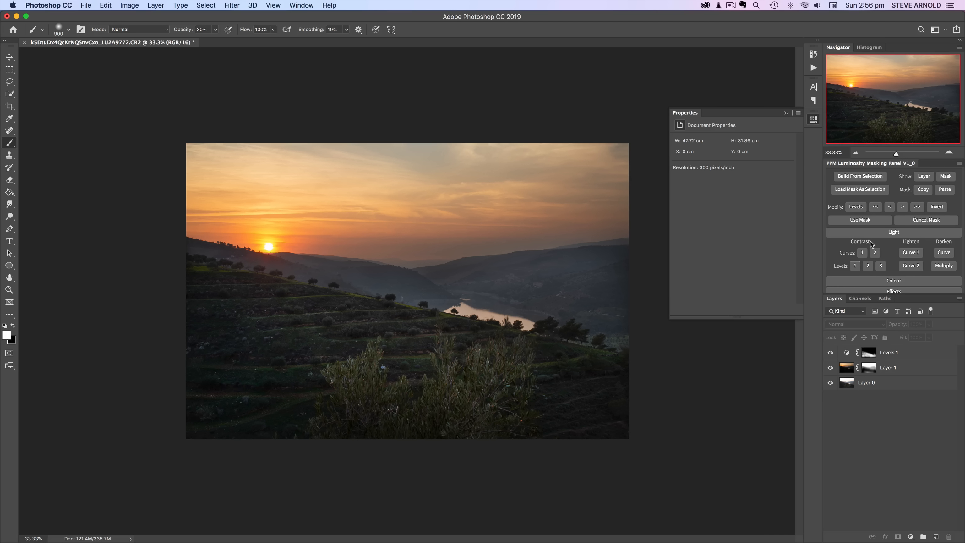
{"action": "left_click", "coordinate": [854, 265]}
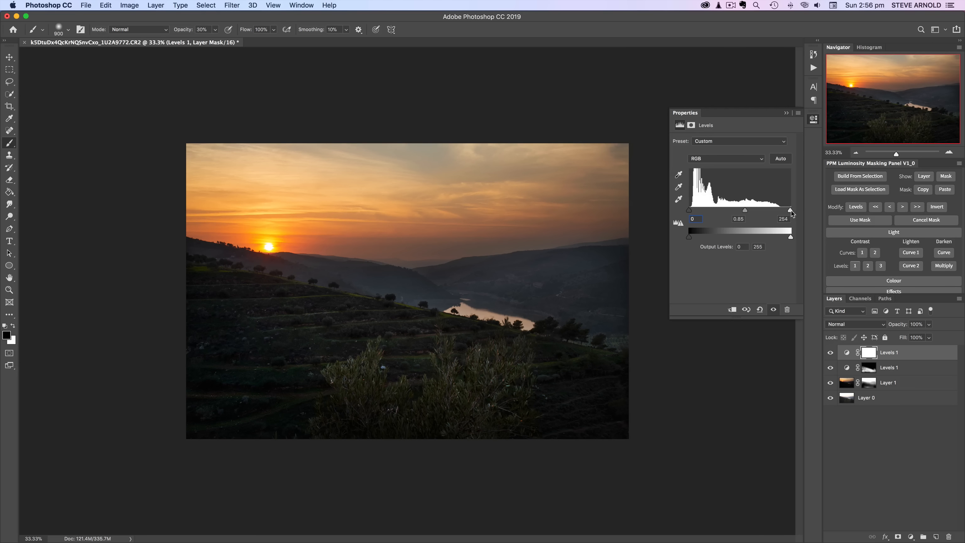
{"action": "left_click_drag", "start_coordinate": [791, 211], "coordinate": [779, 216]}
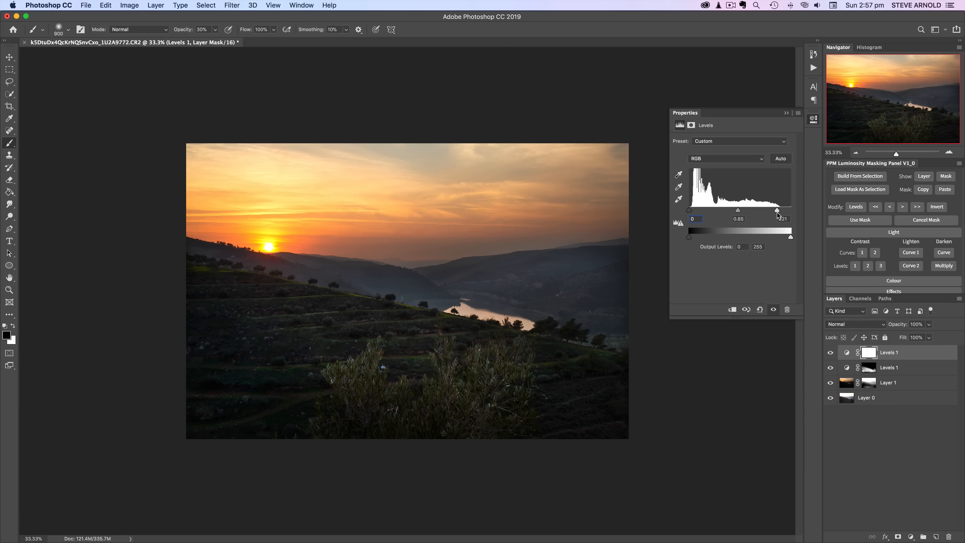
{"action": "left_click", "coordinate": [779, 215], "text": "alt"}
{"action": "left_click_drag", "start_coordinate": [776, 214], "coordinate": [782, 215]}
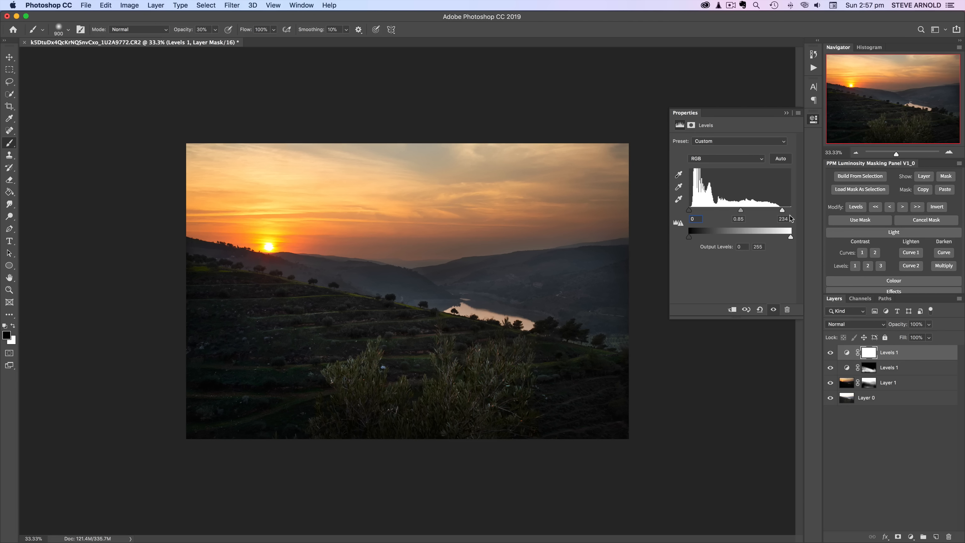
{"action": "left_click_drag", "start_coordinate": [782, 214], "coordinate": [788, 213]}
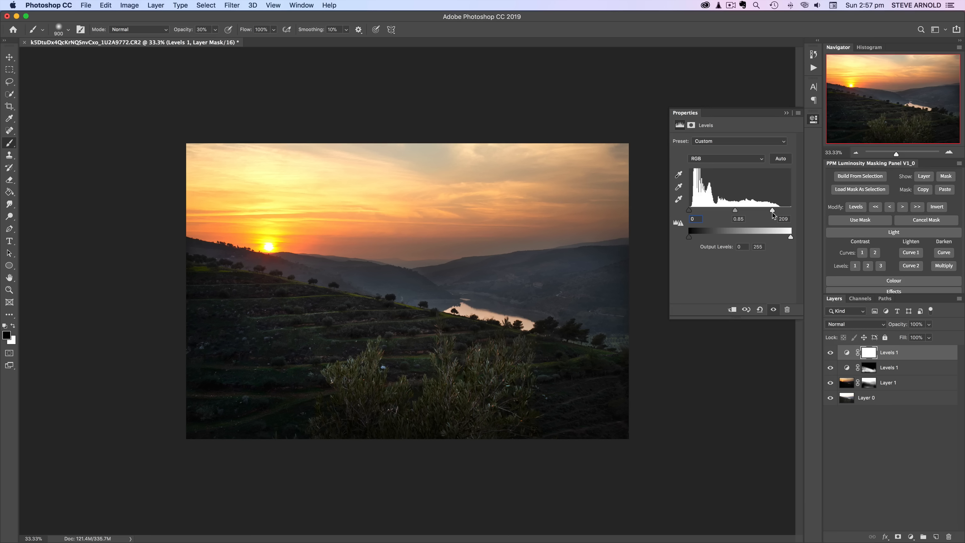
{"action": "left_click", "coordinate": [773, 212], "text": "alt"}
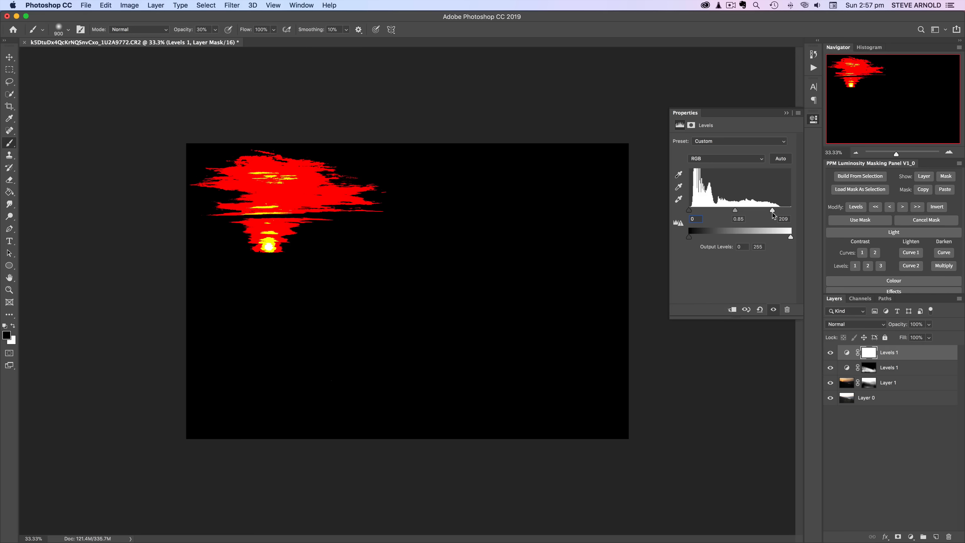
{"action": "left_click_drag", "start_coordinate": [774, 215], "coordinate": [780, 217]}
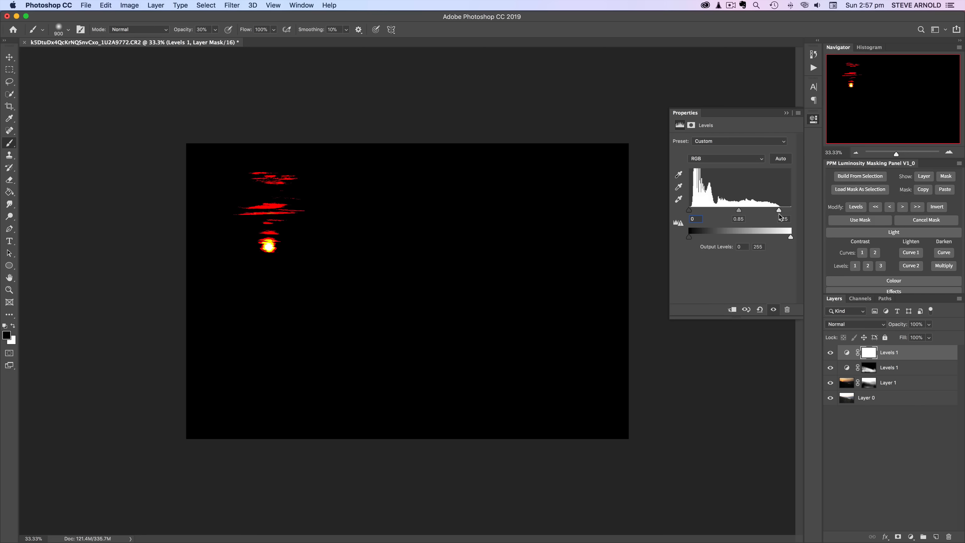
{"action": "left_click_drag", "start_coordinate": [779, 217], "coordinate": [778, 217]}
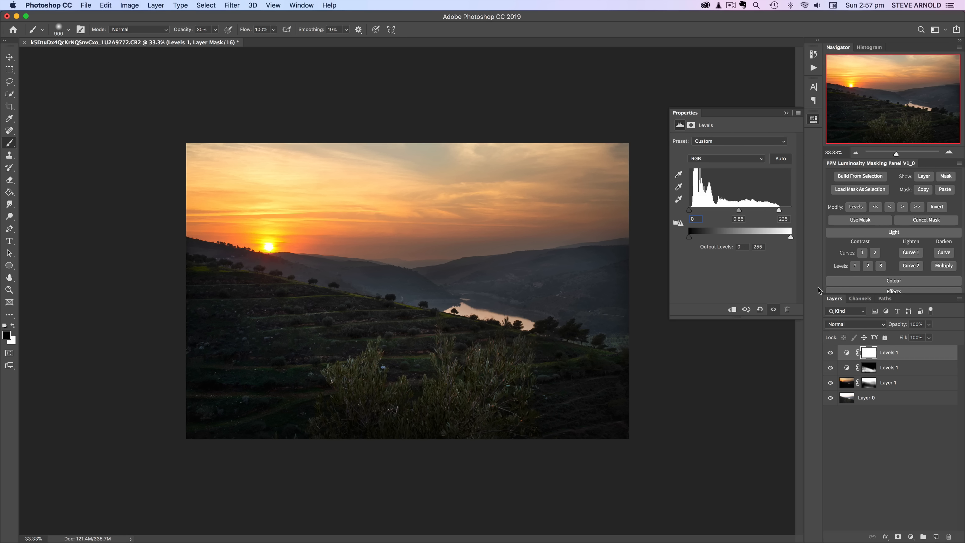
- Compare the image with and without the new contrast Levels adjustment
{"action": "left_click", "coordinate": [830, 354]}
{"action": "left_click", "coordinate": [831, 353]}
{"action": "left_click", "coordinate": [830, 353]}
{"action": "left_click", "coordinate": [830, 353]}
- Paint black at 20% opacity over the sun's glow on the upper Levels mask through a level 5 lights luminosity selection
{"action": "scroll", "coordinate": [893, 248], "scroll_direction": "up", "scroll_amount": 3}
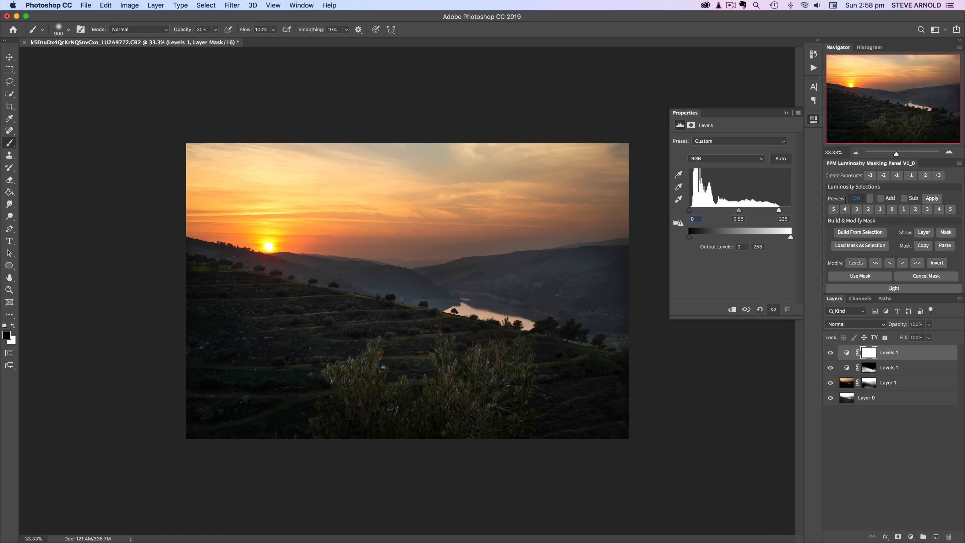
{"action": "left_click", "coordinate": [950, 209]}
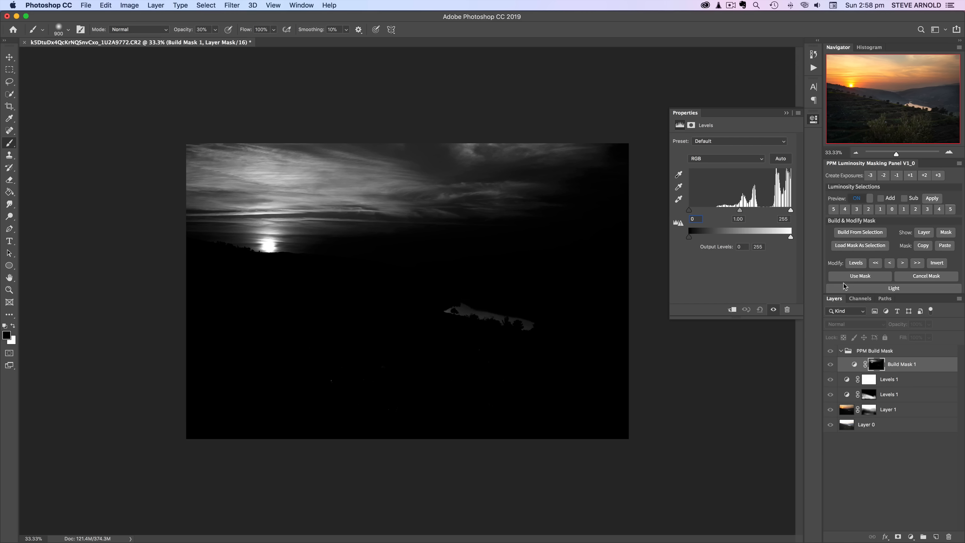
{"action": "left_click", "coordinate": [858, 276]}
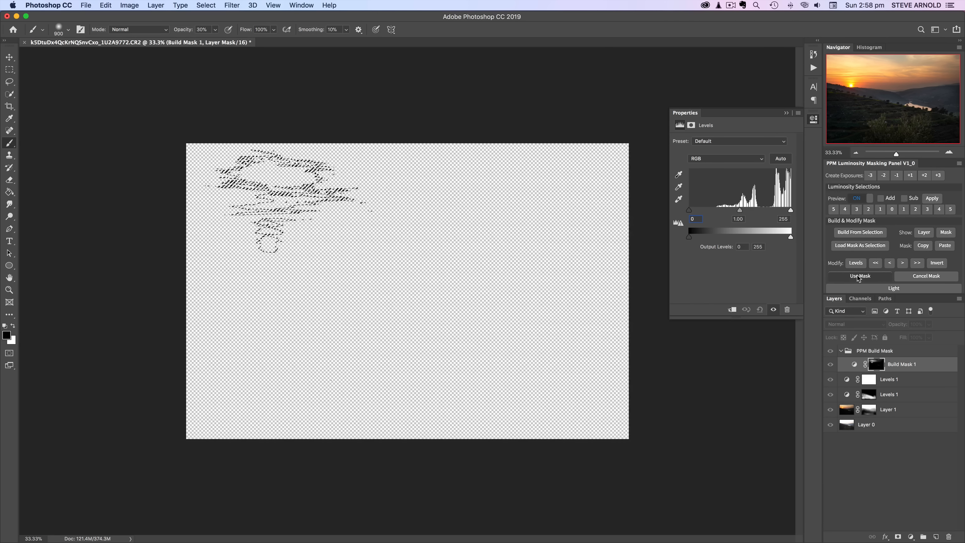
{"action": "left_click", "coordinate": [871, 355]}
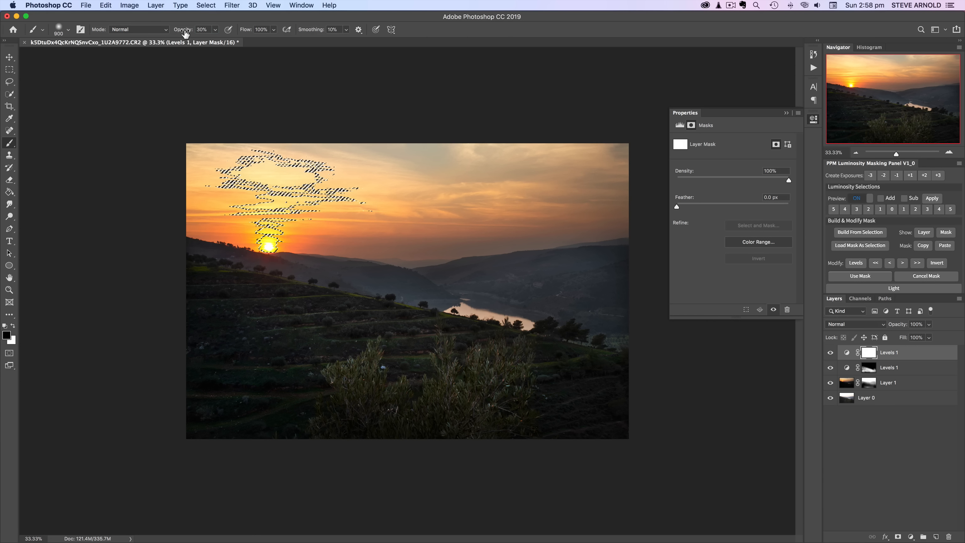
{"action": "left_click_drag", "start_coordinate": [184, 33], "coordinate": [180, 34]}
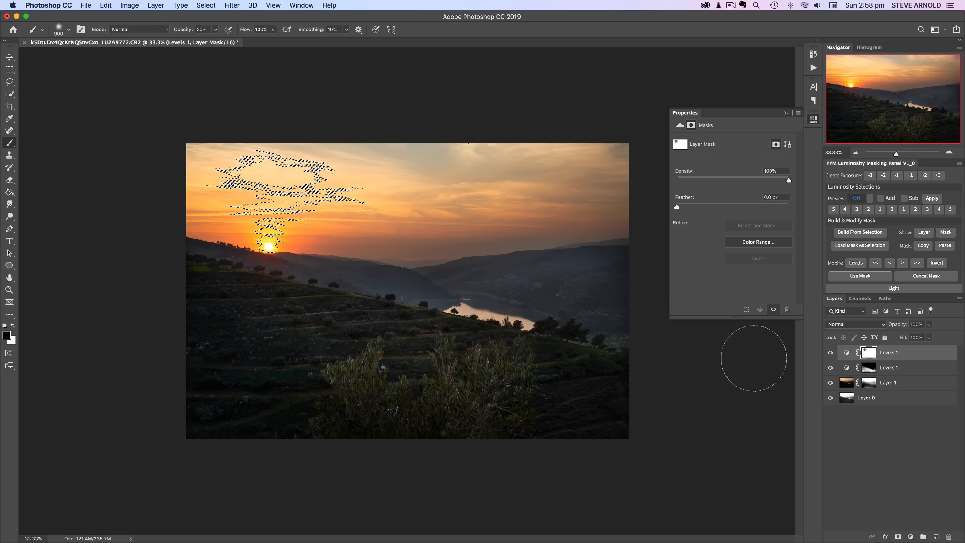
- Set the upper Levels adjustment's white input to 227 while previewing the highlight clipping, and clear the luminosity selection
{"action": "left_click", "coordinate": [847, 353]}
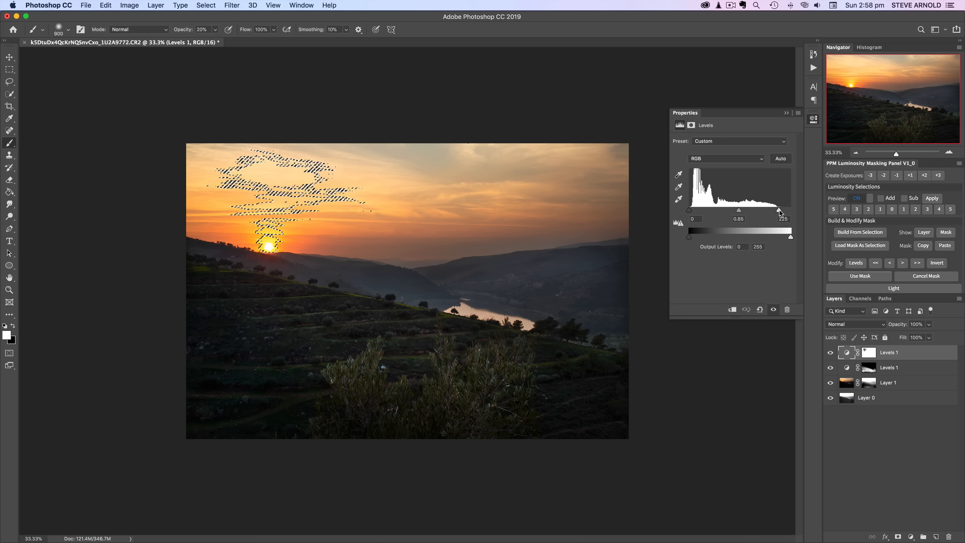
{"action": "left_click_drag", "start_coordinate": [780, 212], "coordinate": [780, 212]}
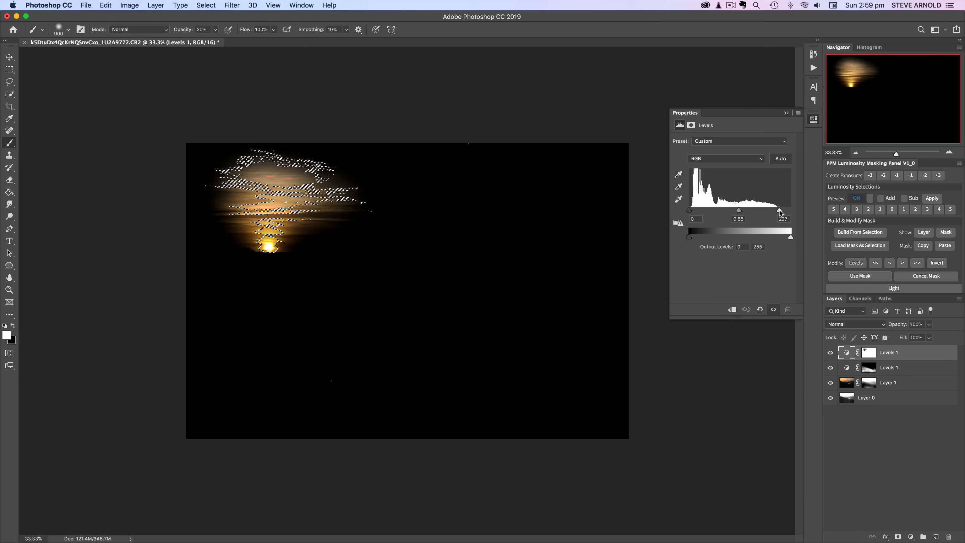
{"action": "left_click_drag", "start_coordinate": [779, 212], "coordinate": [780, 212]}
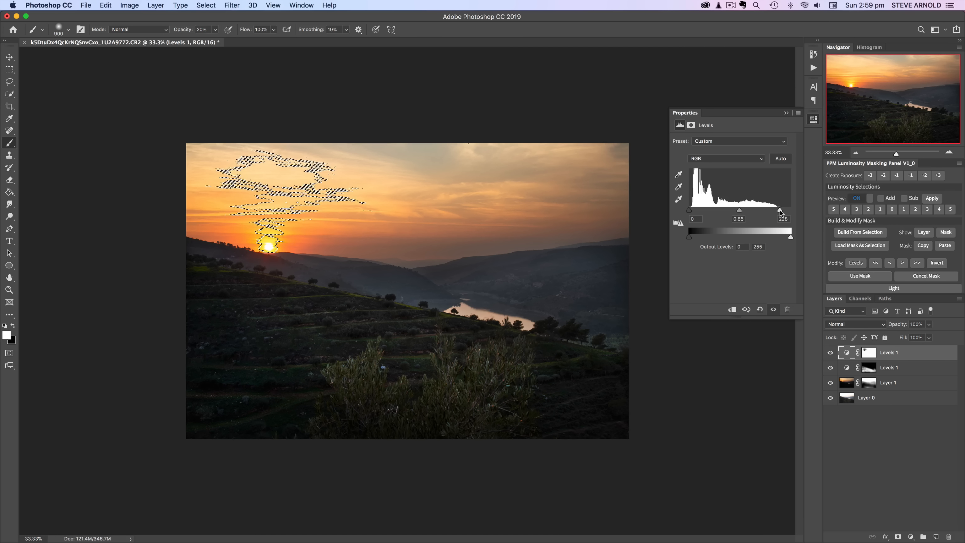
{"action": "left_click_drag", "start_coordinate": [779, 212], "coordinate": [780, 212]}
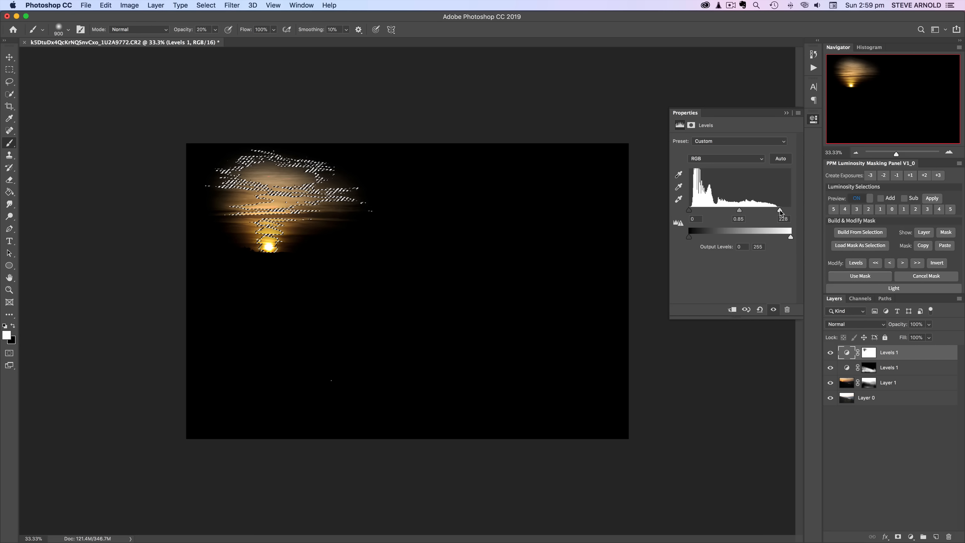
{"action": "left_click_drag", "start_coordinate": [780, 213], "coordinate": [780, 213]}
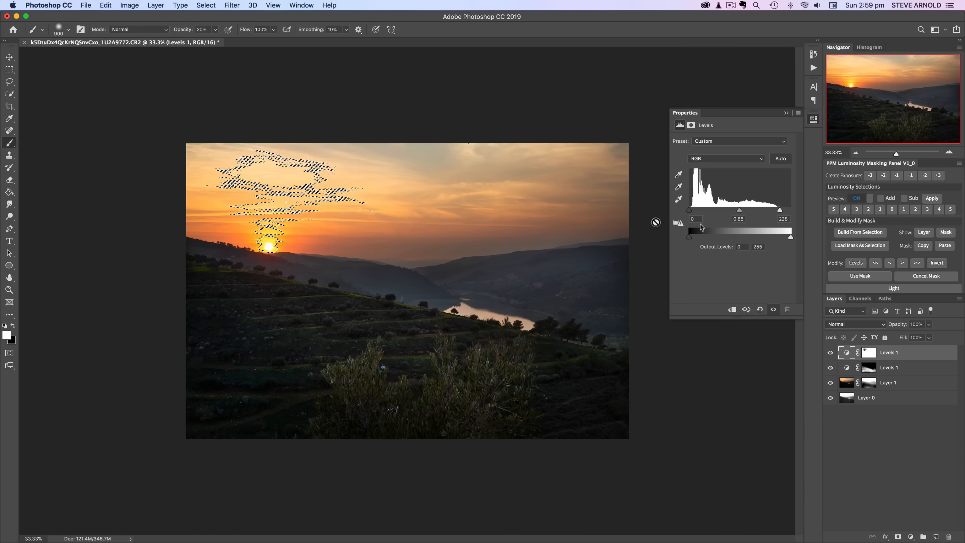
{"action": "left_click", "coordinate": [869, 354]}
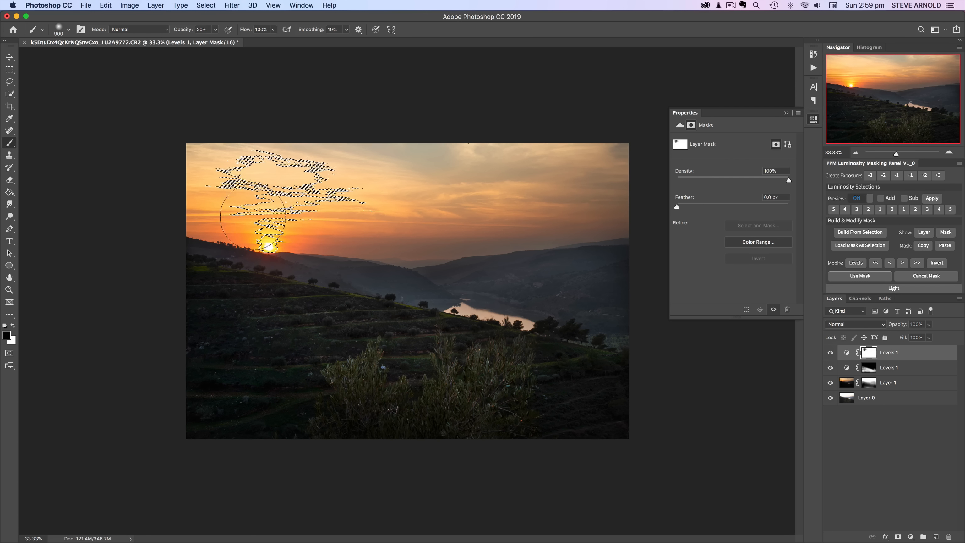
{"action": "left_click", "coordinate": [846, 354]}
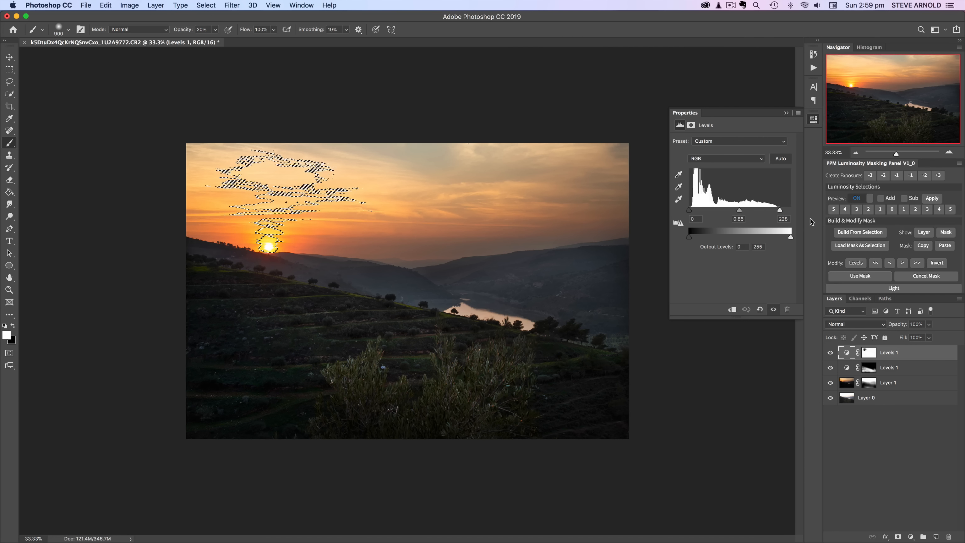
{"action": "left_click_drag", "start_coordinate": [780, 214], "coordinate": [780, 214]}
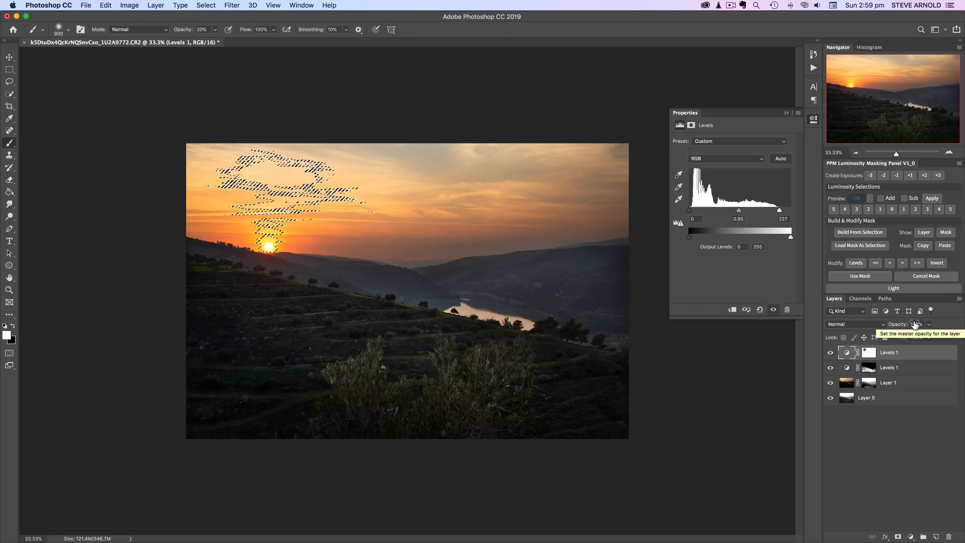
{"action": "key", "text": "super+d"}
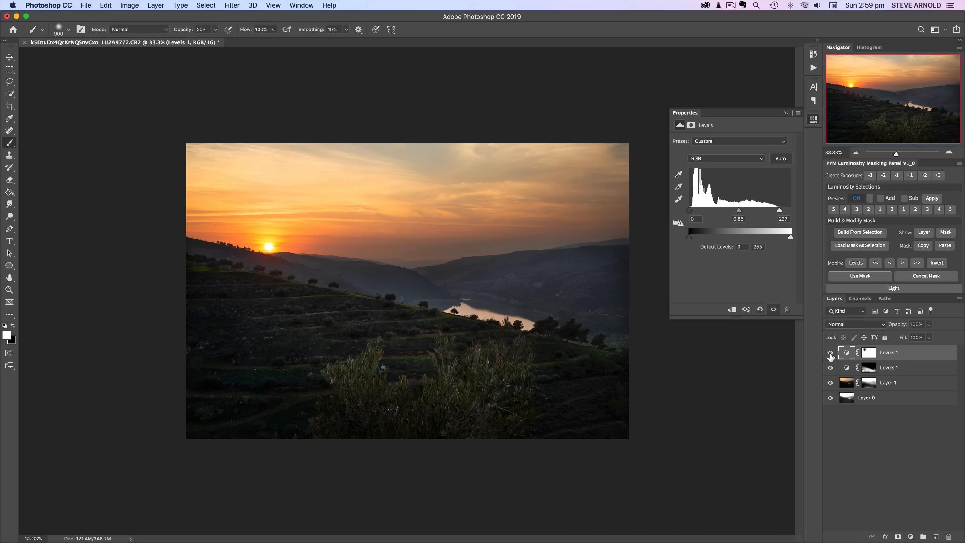
- Compare the image with the upper Levels adjustment hidden and shown, and with its mask disabled and enabled
{"action": "left_click", "coordinate": [830, 352]}
{"action": "left_click", "coordinate": [830, 354]}
{"action": "left_click", "coordinate": [831, 354]}
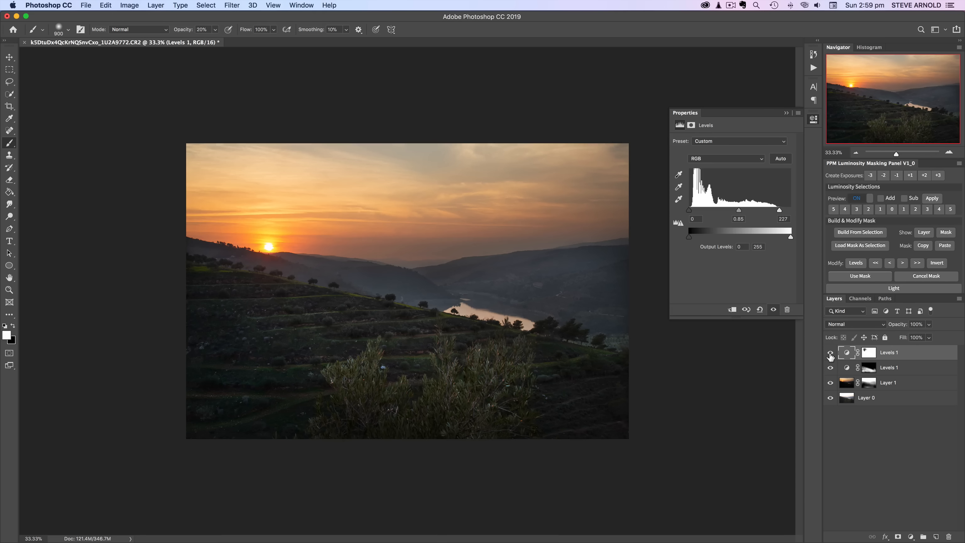
{"action": "left_click", "coordinate": [830, 353]}
{"action": "left_click", "coordinate": [869, 353], "text": "shift"}
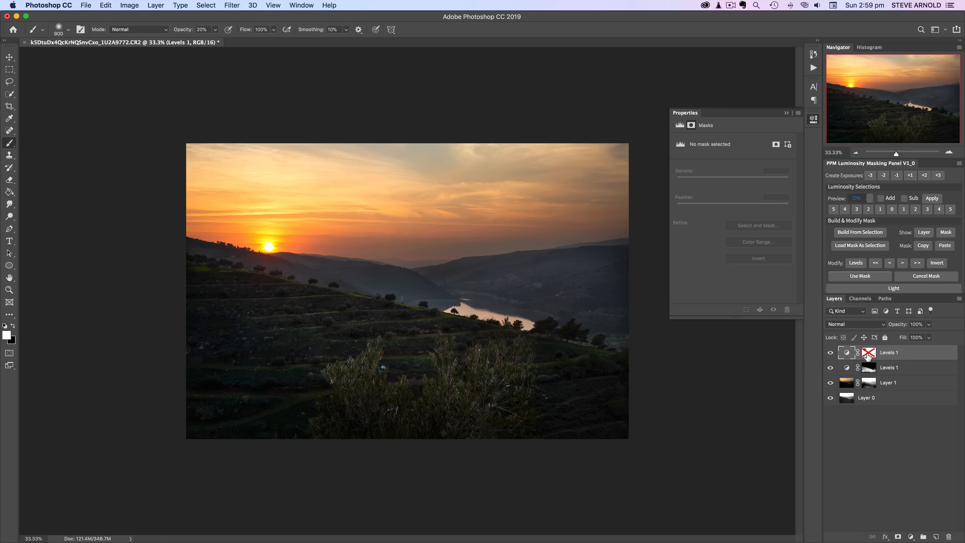
{"action": "left_click", "coordinate": [867, 354], "text": "shift"}
{"action": "left_click", "coordinate": [867, 354], "text": "shift"}
{"action": "left_click", "coordinate": [868, 354], "text": "shift"}
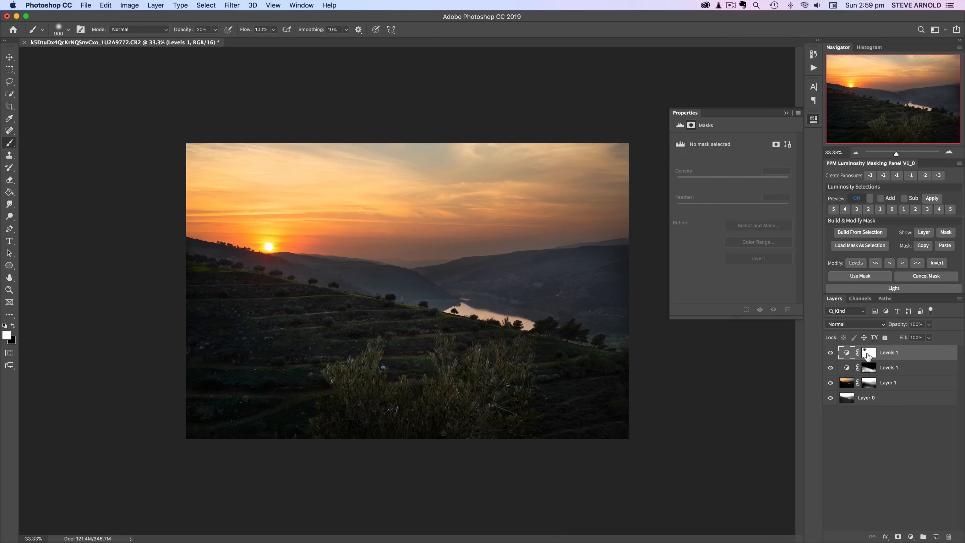
{"action": "left_click", "coordinate": [868, 354], "text": "shift"}
{"action": "left_click", "coordinate": [868, 354], "text": "shift"}
- Check the upper Levels adjustment's effect on the dark hillside by hiding and showing it again
{"action": "left_click", "coordinate": [867, 355]}
{"action": "key", "text": "x"}
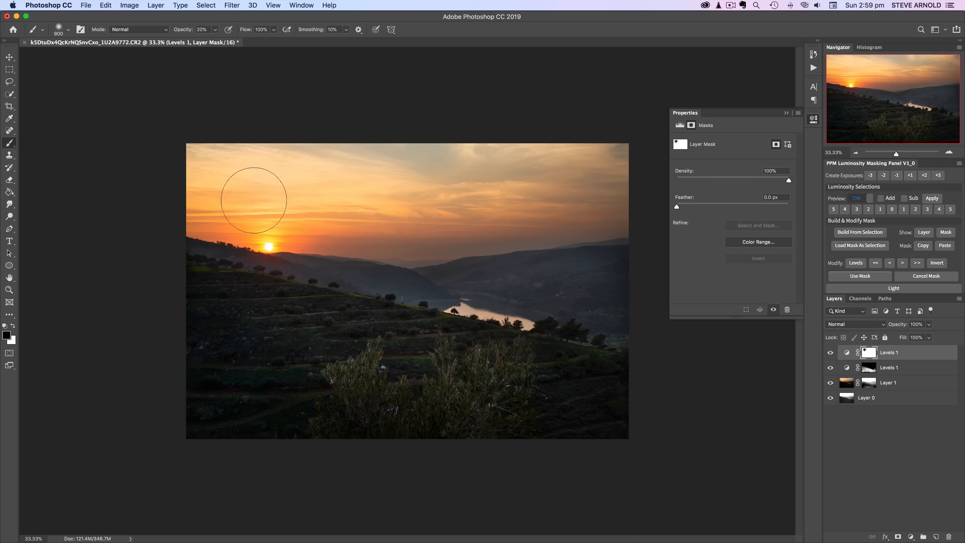
{"action": "left_click", "coordinate": [845, 354]}
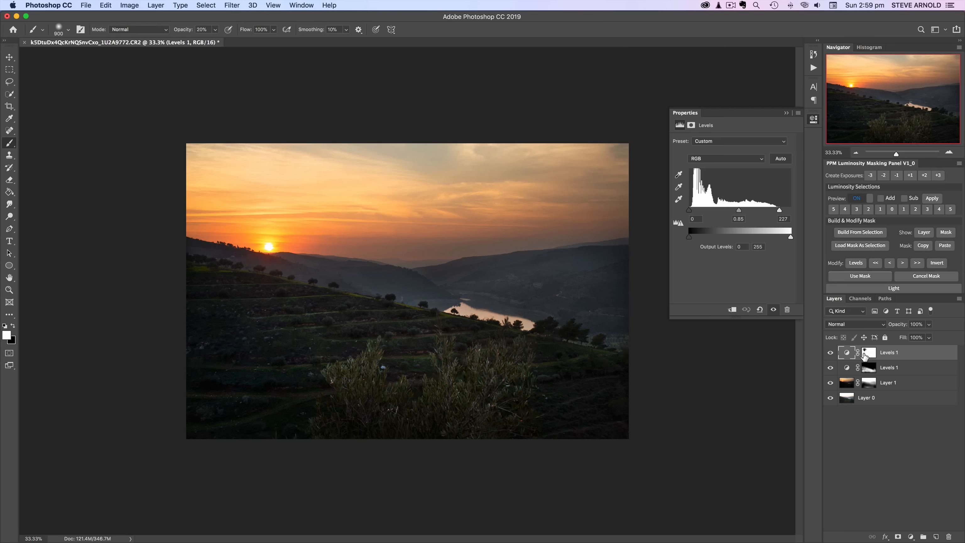
{"action": "left_click", "coordinate": [831, 353]}
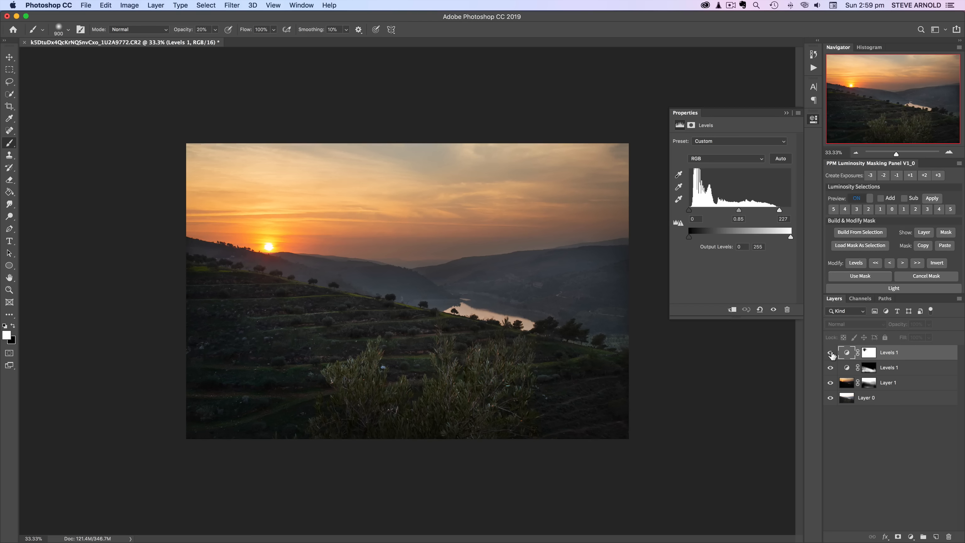
{"action": "left_click", "coordinate": [831, 353]}
{"action": "left_click", "coordinate": [830, 353]}
{"action": "left_click", "coordinate": [830, 353]}
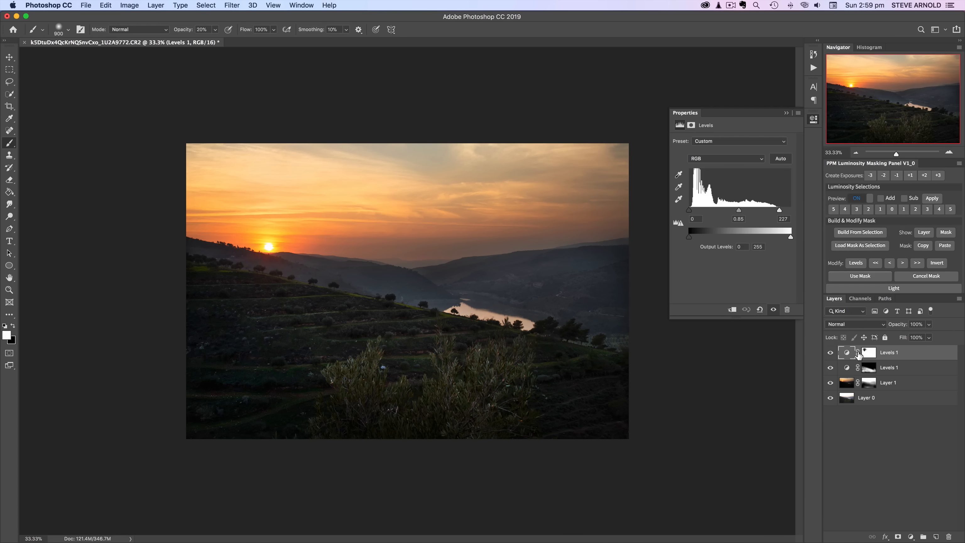
- Paint black on the upper Levels mask over the dark hillside and foreground with a 1400 px brush at 76% opacity
{"action": "key", "text": "x"}
{"action": "left_click", "coordinate": [871, 355]}
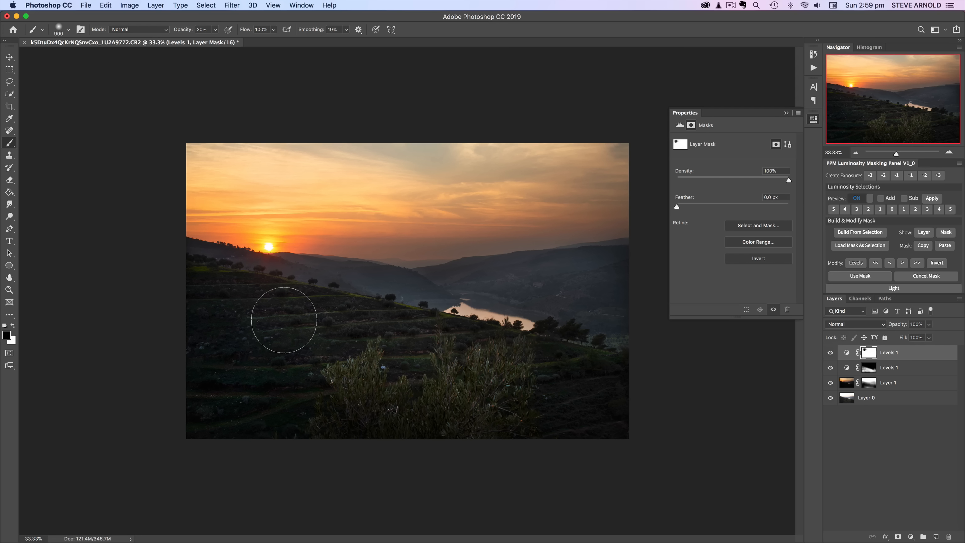
{"action": "left_click_drag", "start_coordinate": [183, 32], "coordinate": [205, 32]}
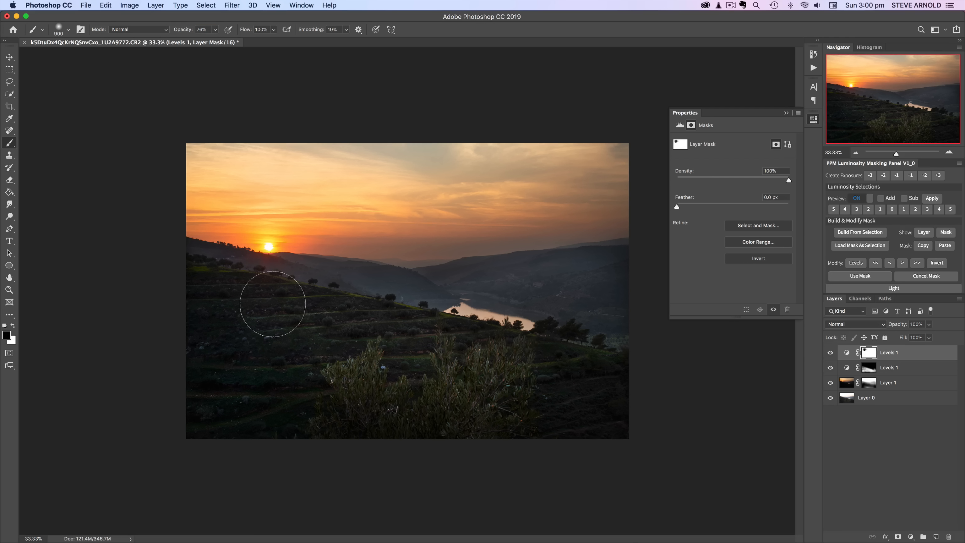
{"action": "key", "text": "bracketright"}
{"action": "key", "text": "bracketright"}
{"action": "key", "text": "bracketright"}
{"action": "key", "text": "bracketright"}
{"action": "key", "text": "bracketright"}
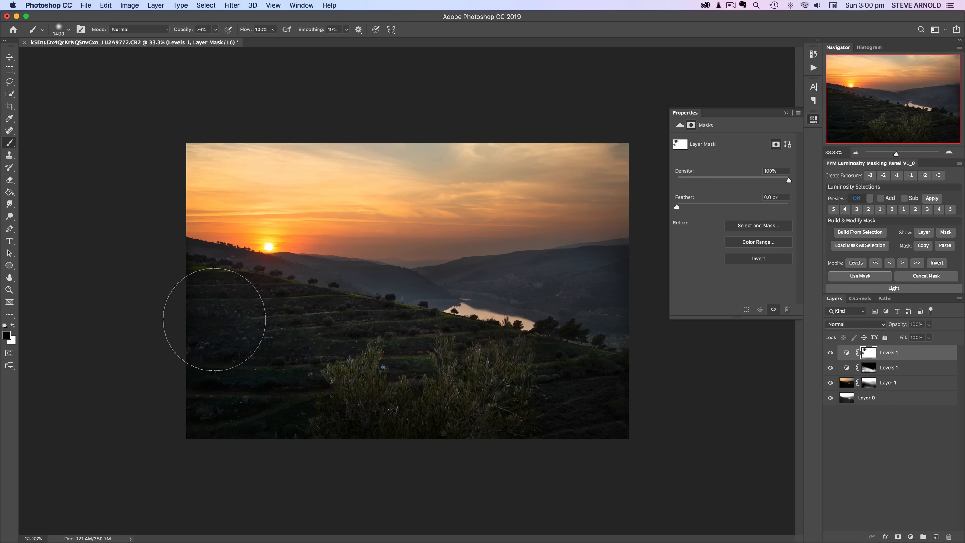
{"action": "mouse_move", "coordinate": [214, 319]}
{"action": "left_mouse_down"}
{"action": "mouse_move", "coordinate": [207, 366]}
{"action": "mouse_move", "coordinate": [601, 403]}
{"action": "mouse_move", "coordinate": [521, 389]}
{"action": "mouse_move", "coordinate": [571, 367]}
{"action": "mouse_move", "coordinate": [585, 396]}
{"action": "left_mouse_up"}
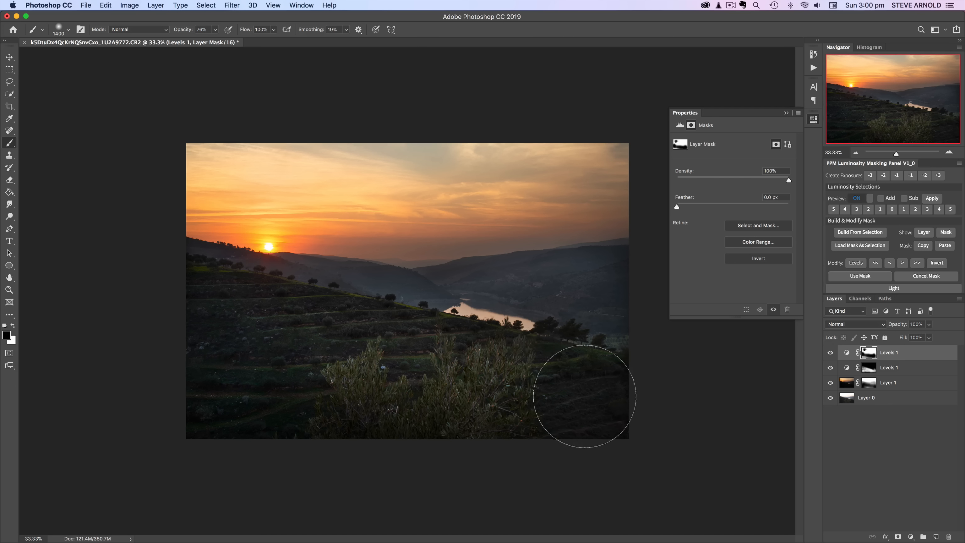
- Fill in the hillside and foreground on the upper Levels mask with black at 100% brush opacity, varying the brush size
{"action": "key", "text": "bracketleft"}
{"action": "key", "text": "bracketleft"}
{"action": "key", "text": "bracketleft"}
{"action": "key", "text": "bracketleft"}
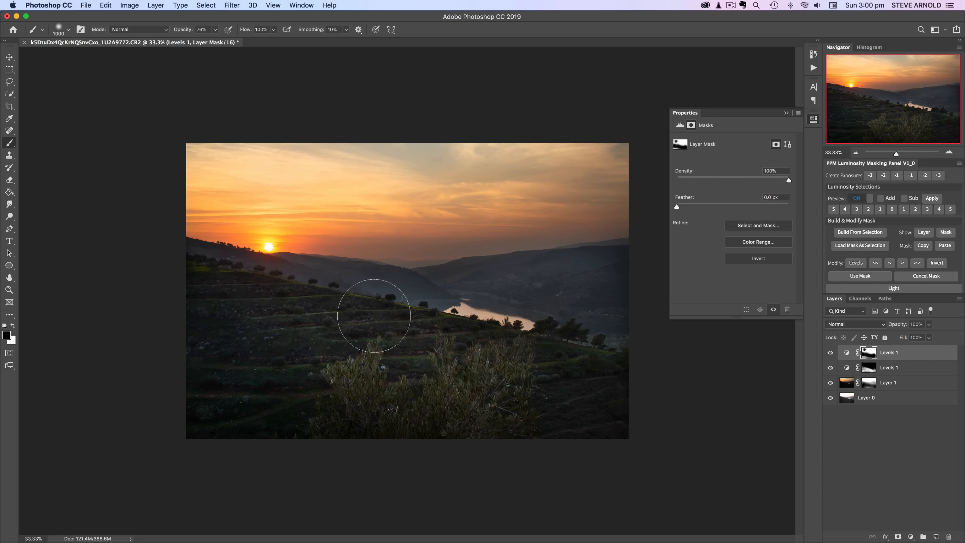
{"action": "key", "text": "bracketleft"}
{"action": "key", "text": "bracketleft"}
{"action": "key", "text": "bracketleft"}
{"action": "key", "text": "0"}
{"action": "key", "text": "bracketright"}
{"action": "key", "text": "bracketright"}
{"action": "key", "text": "bracketright"}
{"action": "key", "text": "bracketright"}
- Compare the masked hillside and foreground with the upper Levels adjustment hidden and shown
{"action": "left_click", "coordinate": [830, 352]}
{"action": "left_click", "coordinate": [830, 352]}
{"action": "left_click", "coordinate": [830, 353]}
- Reduce the brush to 300 px for painting black on the upper Levels mask around the hillside trees
{"action": "key", "text": "bracketleft"}
{"action": "key", "text": "bracketleft"}
{"action": "key", "text": "bracketleft"}
{"action": "key", "text": "bracketleft"}
{"action": "key", "text": "bracketleft"}
{"action": "key", "text": "bracketleft"}
{"action": "key", "text": "bracketleft"}
{"action": "key", "text": "bracketleft"}
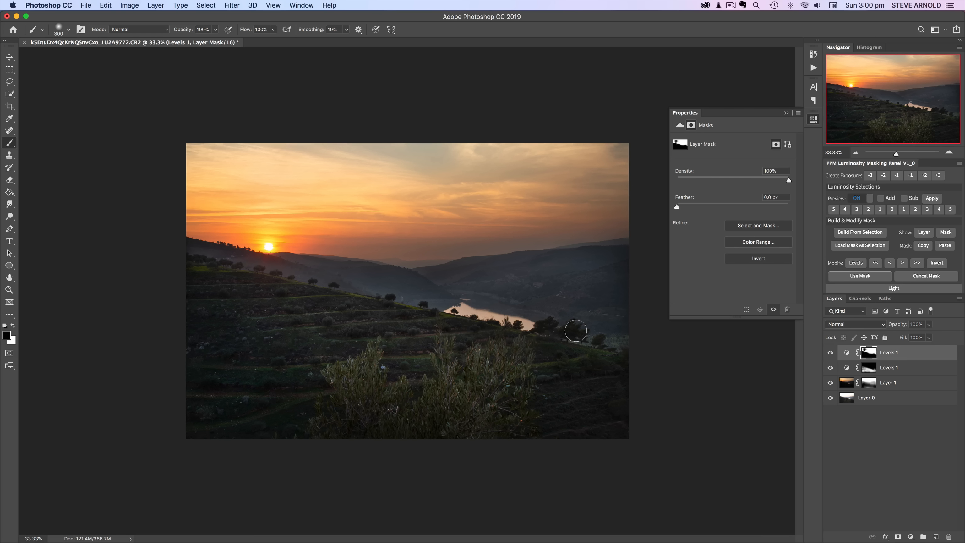
- Compare the upper Levels adjustment hidden and shown, and paint black at 20% opacity on its mask over the distant hills beyond the lake
{"action": "left_click", "coordinate": [831, 352]}
{"action": "left_click", "coordinate": [830, 353]}
{"action": "left_click", "coordinate": [831, 353]}
{"action": "left_click", "coordinate": [830, 352]}
{"action": "key", "text": "2"}
{"action": "left_click_drag", "start_coordinate": [628, 252], "coordinate": [555, 261]}
- Deselect all layers and collapse the layer properties for an unobstructed look at the whole image
{"action": "left_click", "coordinate": [855, 153]}
{"action": "left_click", "coordinate": [855, 152]}
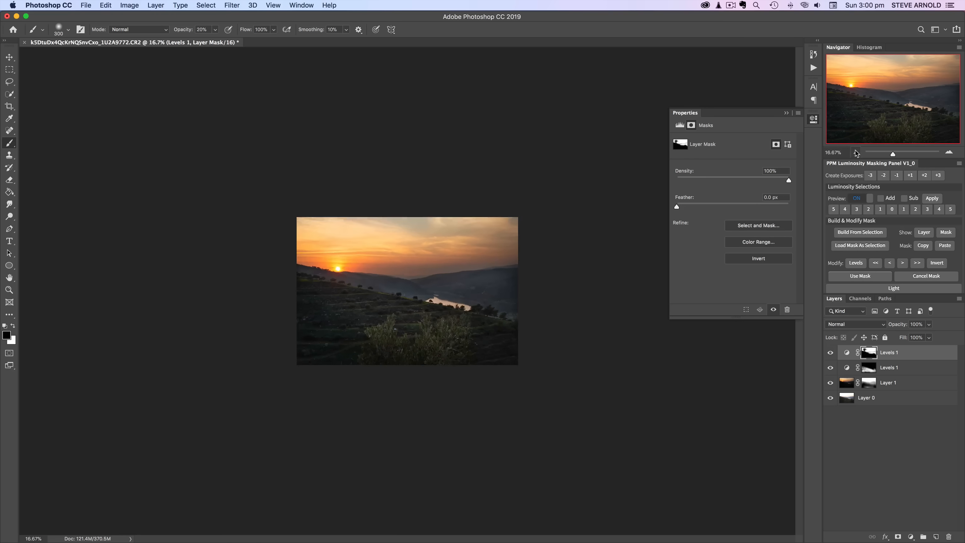
{"action": "left_click", "coordinate": [855, 153]}
{"action": "left_click", "coordinate": [949, 152]}
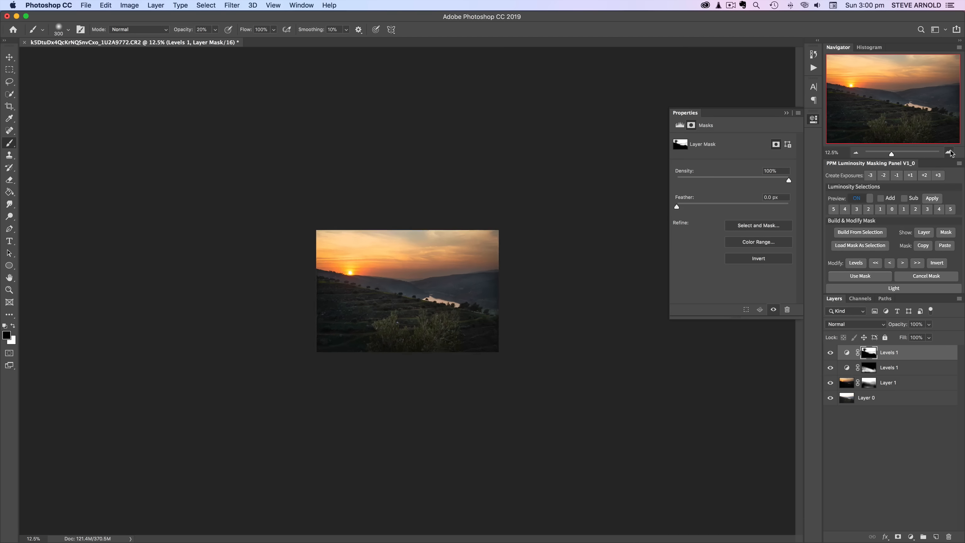
{"action": "left_click", "coordinate": [950, 152]}
{"action": "left_click", "coordinate": [949, 152]}
{"action": "left_click", "coordinate": [907, 427]}
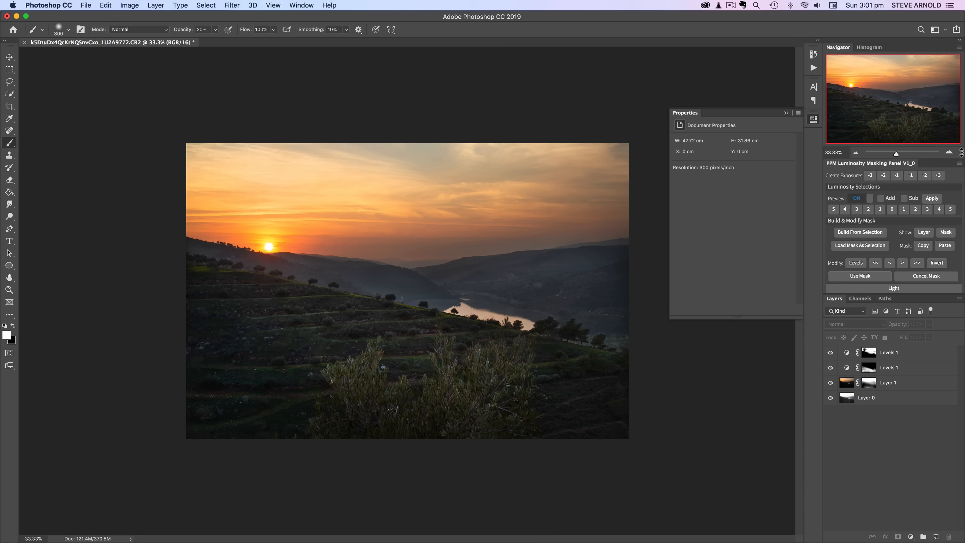
{"action": "left_click", "coordinate": [950, 153]}
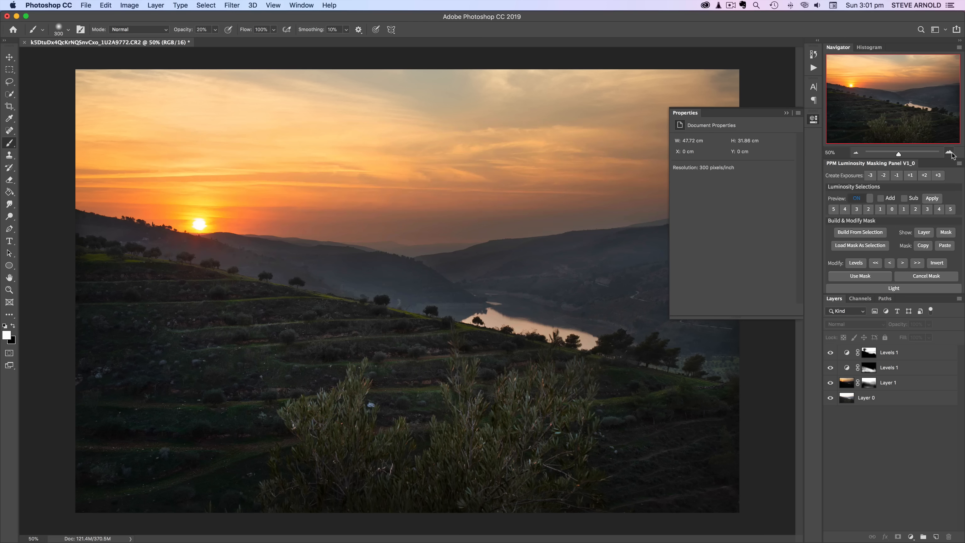
{"action": "left_click", "coordinate": [814, 120]}
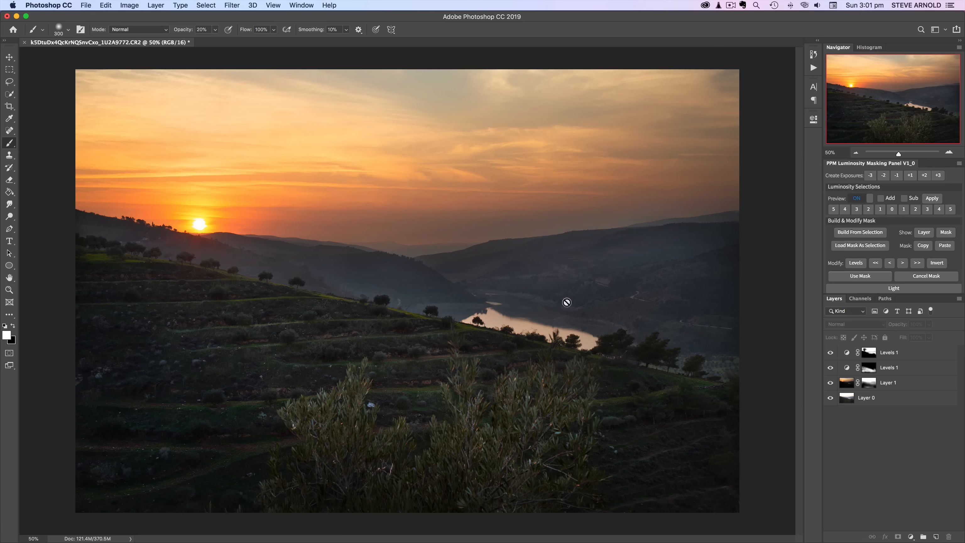
- Add a 50% Grey Dodge & Burn pixel layer from the luminosity masking finishers
{"action": "scroll", "coordinate": [878, 245], "scroll_direction": "down", "scroll_amount": 5}
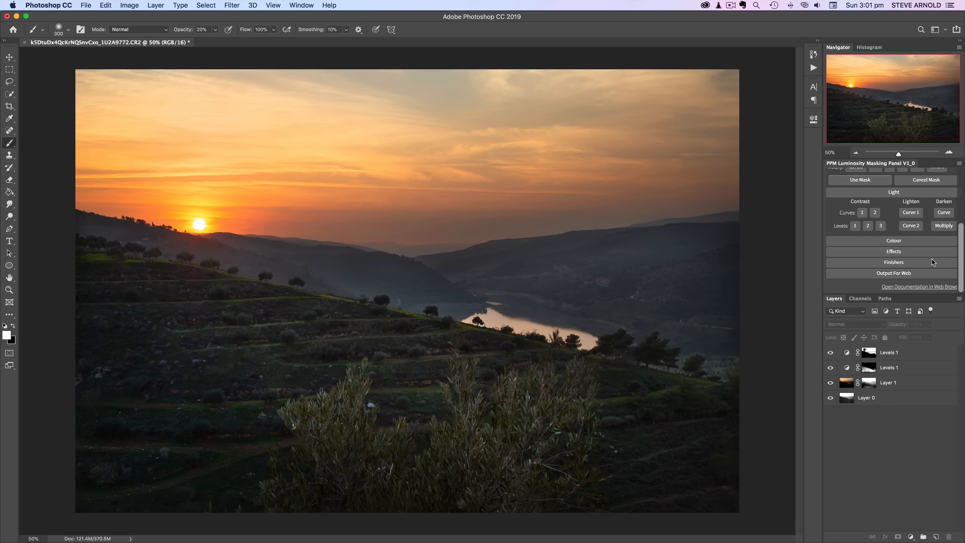
{"action": "left_click", "coordinate": [873, 261]}
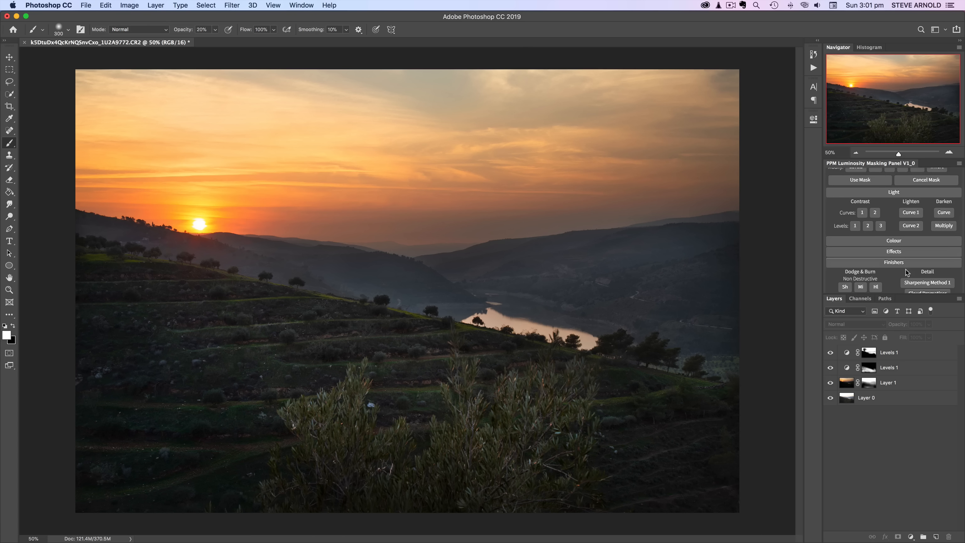
{"action": "scroll", "coordinate": [896, 265], "scroll_direction": "down", "scroll_amount": 2}
{"action": "scroll", "coordinate": [896, 267], "scroll_direction": "down", "scroll_amount": 3}
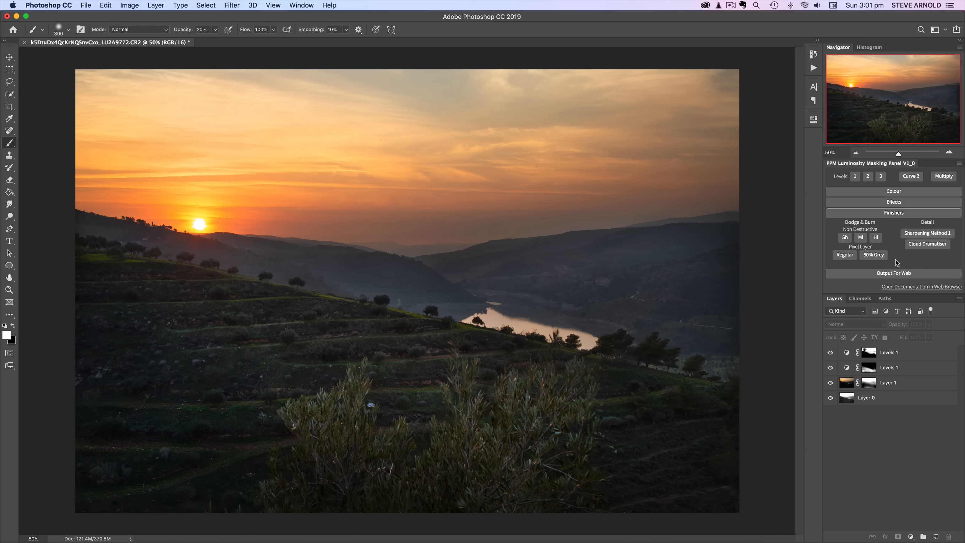
{"action": "left_click", "coordinate": [874, 255]}
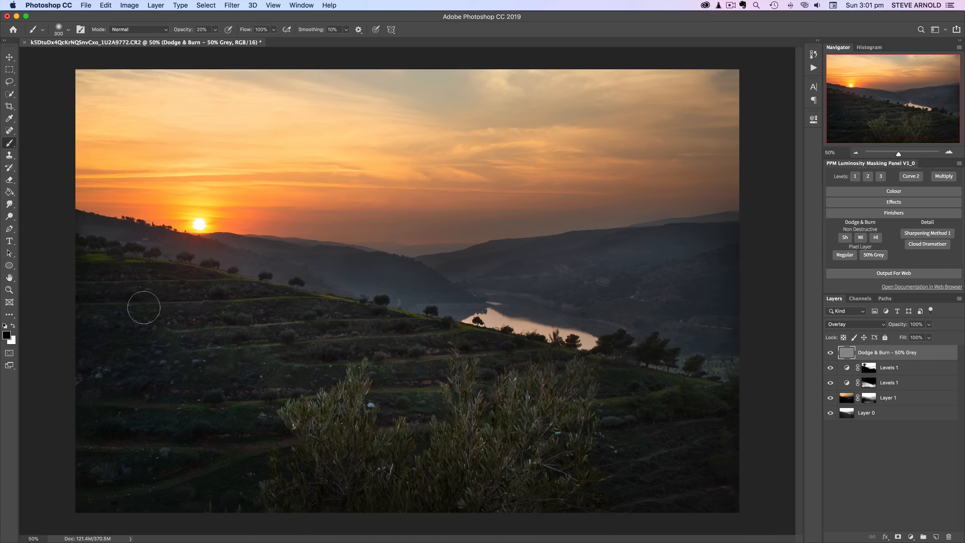
- Dodge the mist and far shore above the lake on the grey layer with a white 70 px brush at 10% opacity
{"action": "left_click", "coordinate": [13, 326]}
{"action": "key", "text": "bracketleft"}
{"action": "key", "text": "bracketleft"}
{"action": "key", "text": "bracketleft"}
{"action": "key", "text": "bracketleft"}
{"action": "key", "text": "bracketleft"}
{"action": "key", "text": "bracketleft"}
{"action": "key", "text": "bracketleft"}
{"action": "key", "text": "bracketleft"}
{"action": "left_click", "coordinate": [952, 152]}
{"action": "left_click", "coordinate": [952, 152]}
{"action": "left_click_drag", "start_coordinate": [889, 106], "coordinate": [910, 107]}
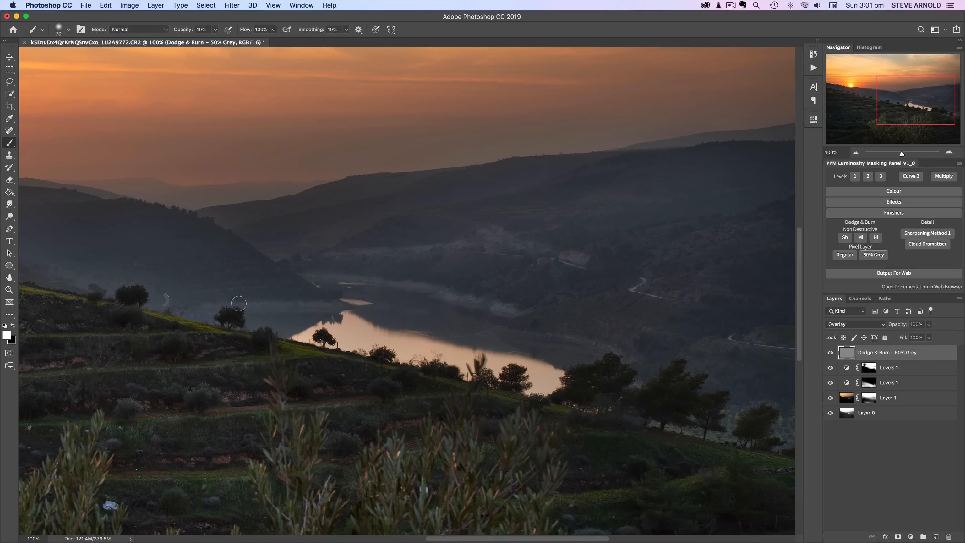
{"action": "left_click_drag", "start_coordinate": [317, 277], "coordinate": [549, 314]}
- Burn the dark hillside just beyond the lake on the grey layer with a black 70 px brush at 5% opacity
{"action": "left_click", "coordinate": [13, 327]}
{"action": "key", "text": "bracketleft"}
{"action": "key", "text": "bracketleft"}
{"action": "key", "text": "bracketright"}
{"action": "key", "text": "bracketright"}
{"action": "mouse_move", "coordinate": [592, 301]}
{"action": "left_mouse_down"}
{"action": "mouse_move", "coordinate": [647, 318]}
{"action": "mouse_move", "coordinate": [571, 304]}
{"action": "left_mouse_up"}
- Compare the whole image with the Dodge & Burn layer hidden and shown
{"action": "left_click", "coordinate": [855, 152]}
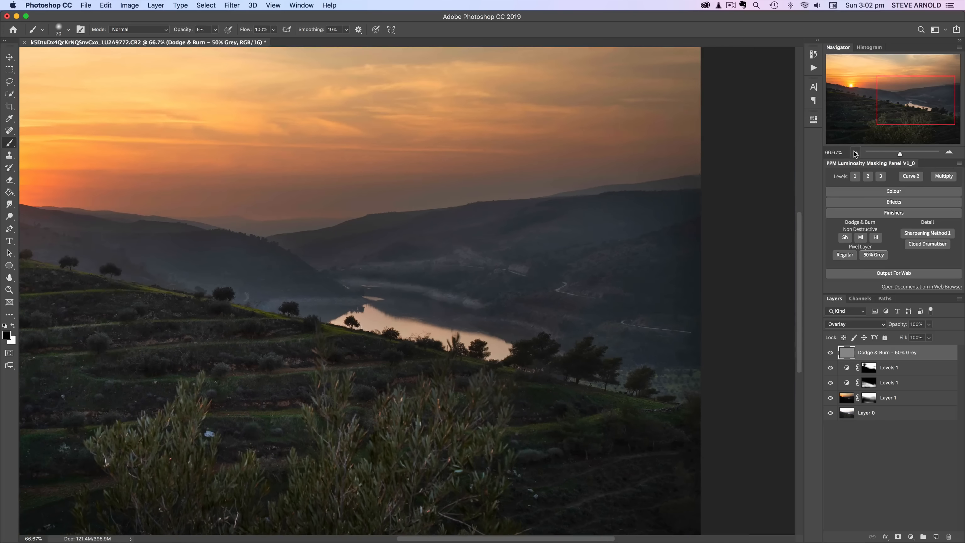
{"action": "left_click", "coordinate": [855, 152]}
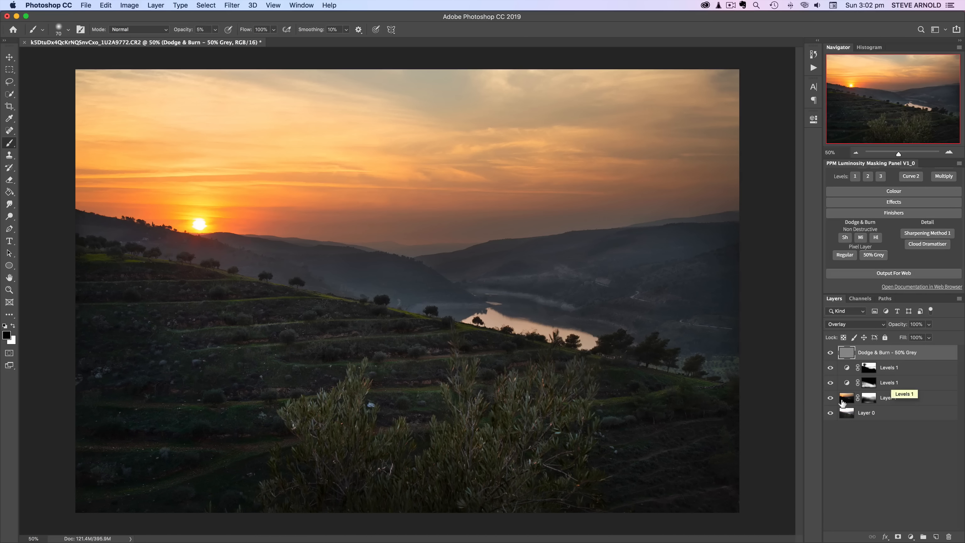
{"action": "left_click", "coordinate": [830, 353]}
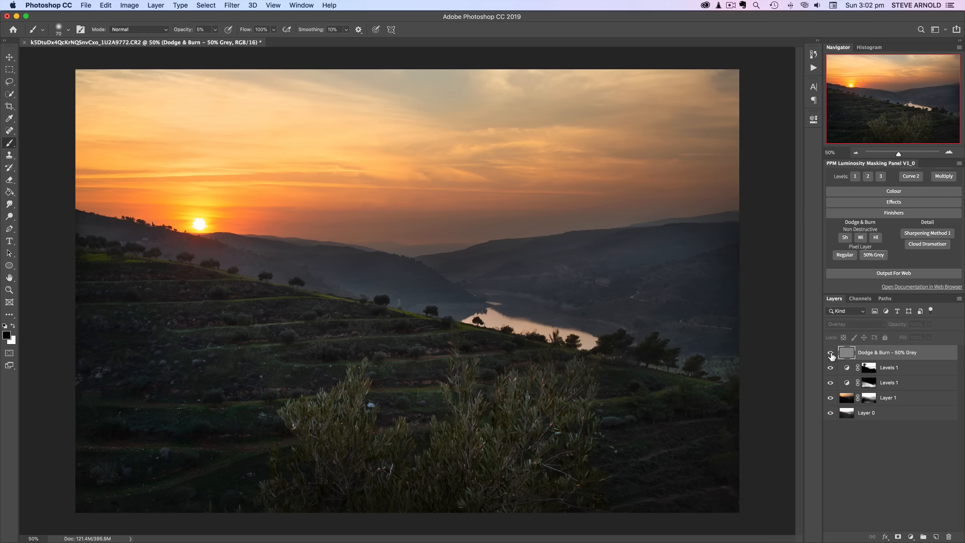
{"action": "left_click", "coordinate": [831, 353]}
{"action": "left_click", "coordinate": [831, 354]}
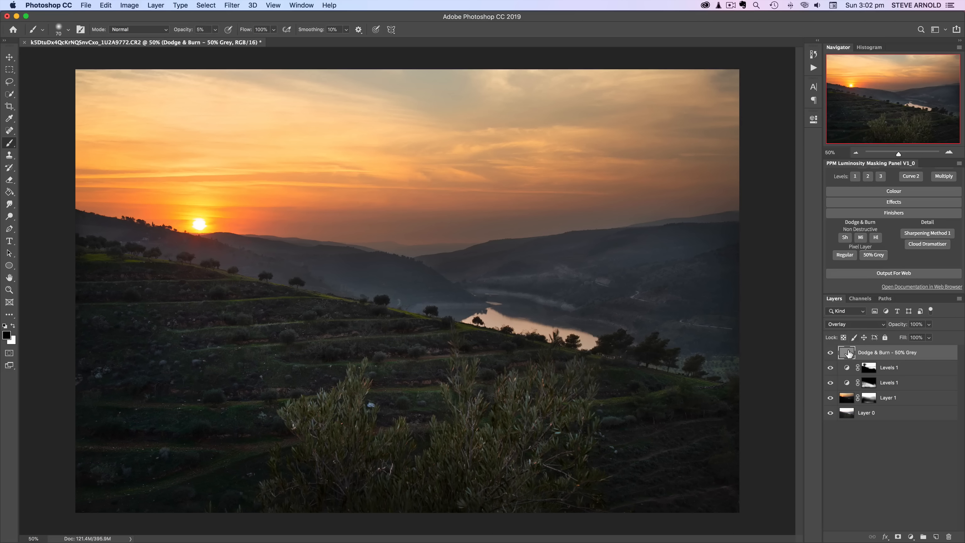
{"action": "left_click", "coordinate": [831, 353]}
{"action": "left_click", "coordinate": [830, 353]}
{"action": "left_click", "coordinate": [831, 353]}
{"action": "left_click", "coordinate": [831, 353]}
- Lower the Dodge & Burn layer's opacity to 50%, judging its effect by hiding and showing it
{"action": "left_click_drag", "start_coordinate": [895, 326], "coordinate": [877, 327]}
{"action": "left_click", "coordinate": [831, 353]}
{"action": "left_click", "coordinate": [830, 352]}
{"action": "left_click", "coordinate": [830, 352]}
{"action": "left_click", "coordinate": [830, 353]}
{"action": "left_click_drag", "start_coordinate": [901, 327], "coordinate": [895, 328]}
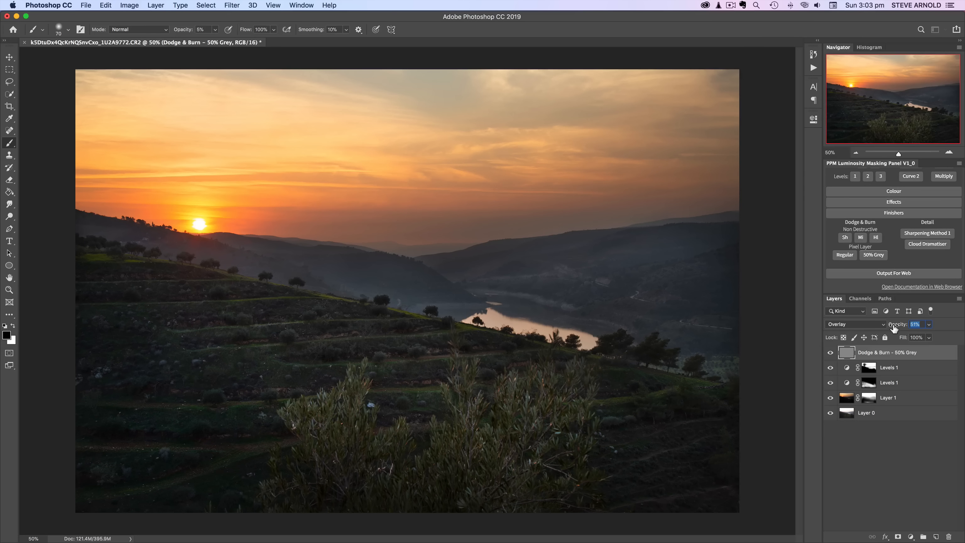
- Check the reduced dodge and burn effect by toggling the layer's visibility and viewing the whole image
{"action": "left_click", "coordinate": [830, 353]}
{"action": "left_click", "coordinate": [830, 353]}
{"action": "left_click", "coordinate": [830, 353]}
{"action": "left_click", "coordinate": [830, 353]}
{"action": "left_click", "coordinate": [830, 353]}
{"action": "left_click", "coordinate": [856, 153]}
{"action": "left_click", "coordinate": [949, 152]}
- Apply the Orton effect and invert its black layer mask to white so it affects the whole image
{"action": "left_click", "coordinate": [893, 214]}
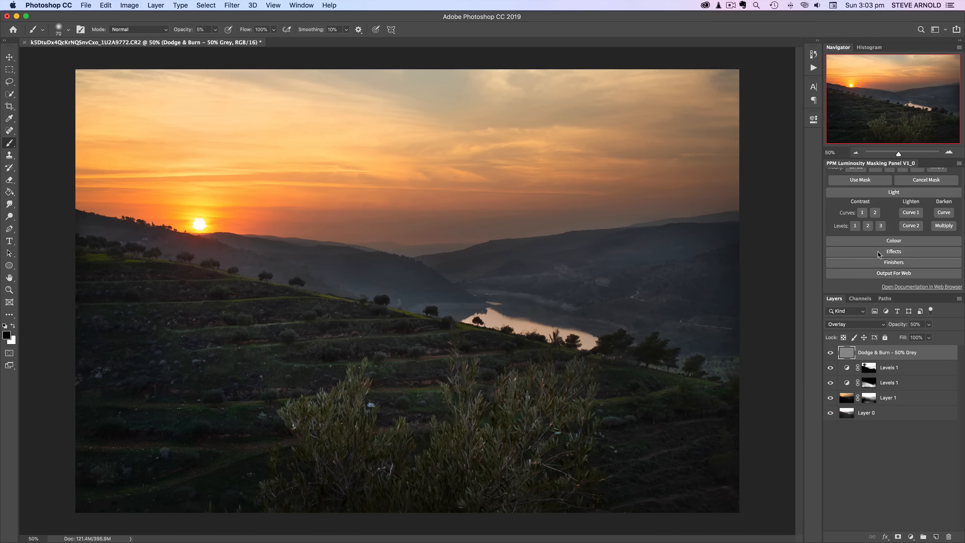
{"action": "left_click", "coordinate": [878, 252]}
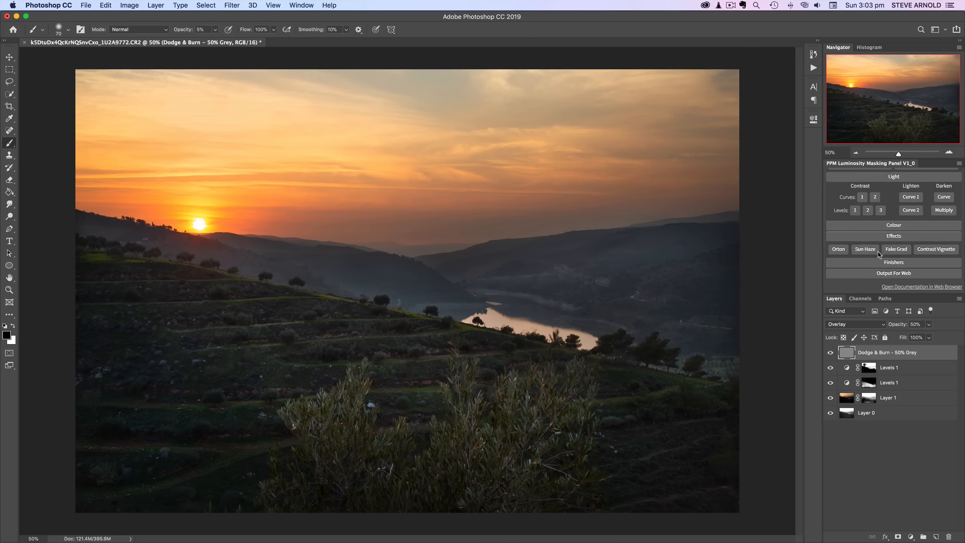
{"action": "left_click", "coordinate": [838, 249]}
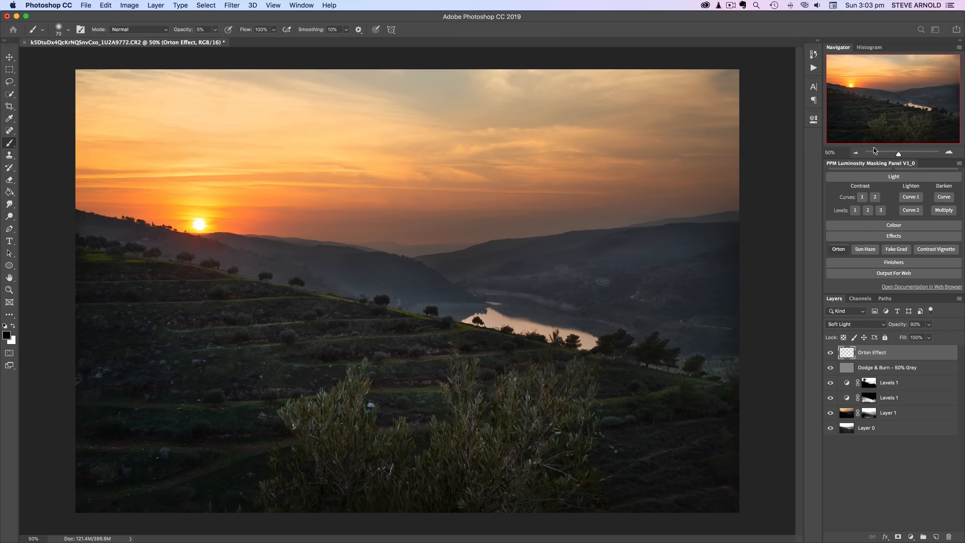
{"action": "left_click", "coordinate": [856, 152]}
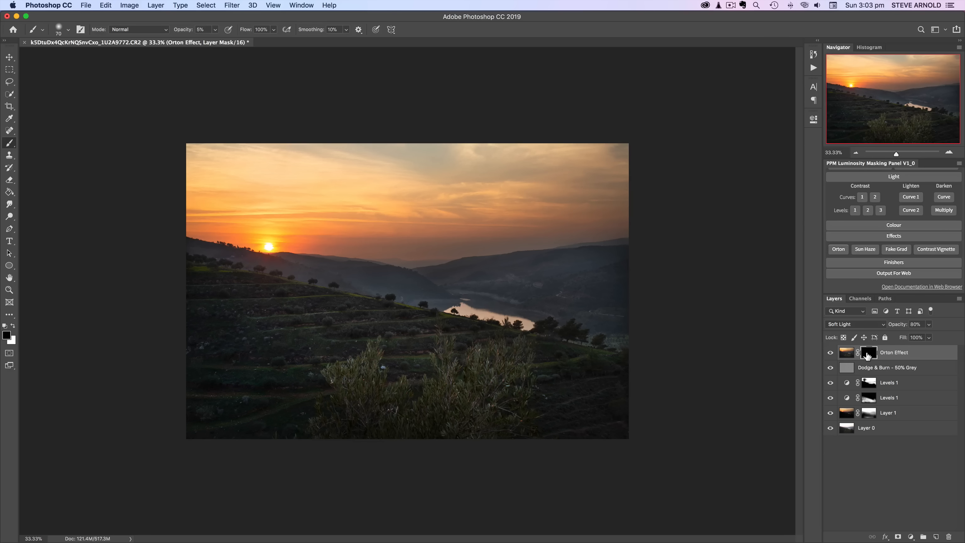
{"action": "key", "text": "super+i"}
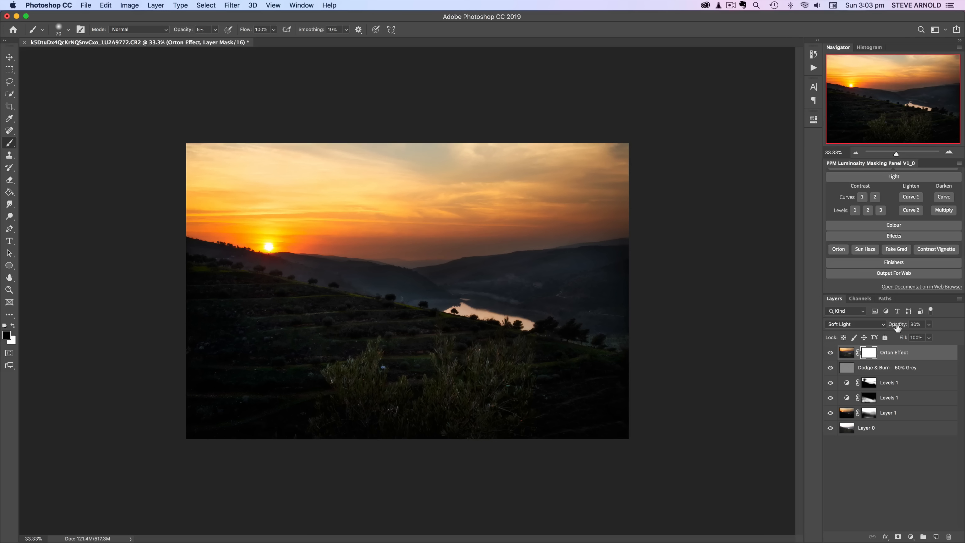
- Lower the Orton Effect layer's opacity to 30% and compare the image with the layer hidden and shown
{"action": "left_click_drag", "start_coordinate": [898, 327], "coordinate": [874, 332]}
{"action": "left_click", "coordinate": [829, 355]}
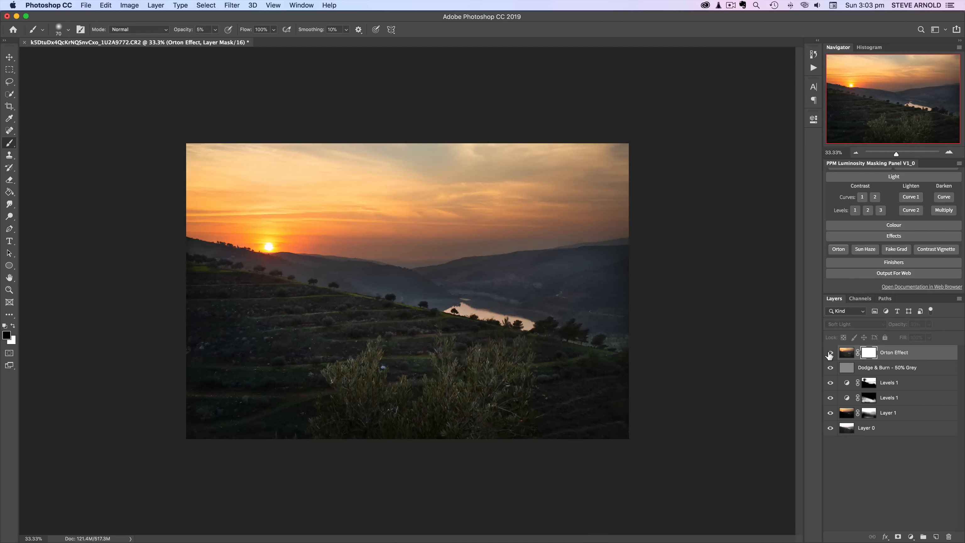
{"action": "left_click", "coordinate": [829, 355]}
{"action": "left_click", "coordinate": [829, 355]}
{"action": "left_click", "coordinate": [829, 355]}
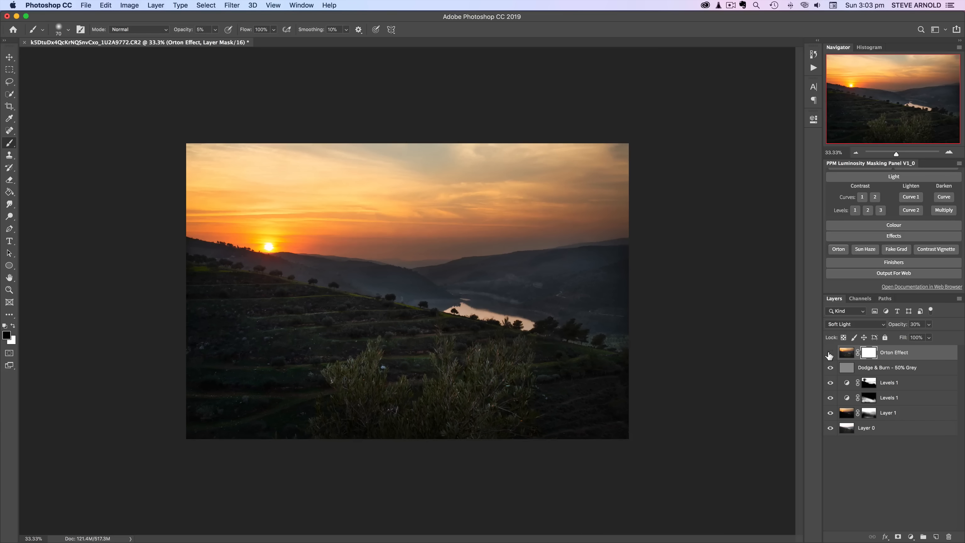
{"action": "left_click", "coordinate": [829, 355]}
{"action": "left_click", "coordinate": [829, 355]}
{"action": "left_click", "coordinate": [830, 355]}
{"action": "left_click", "coordinate": [949, 153]}
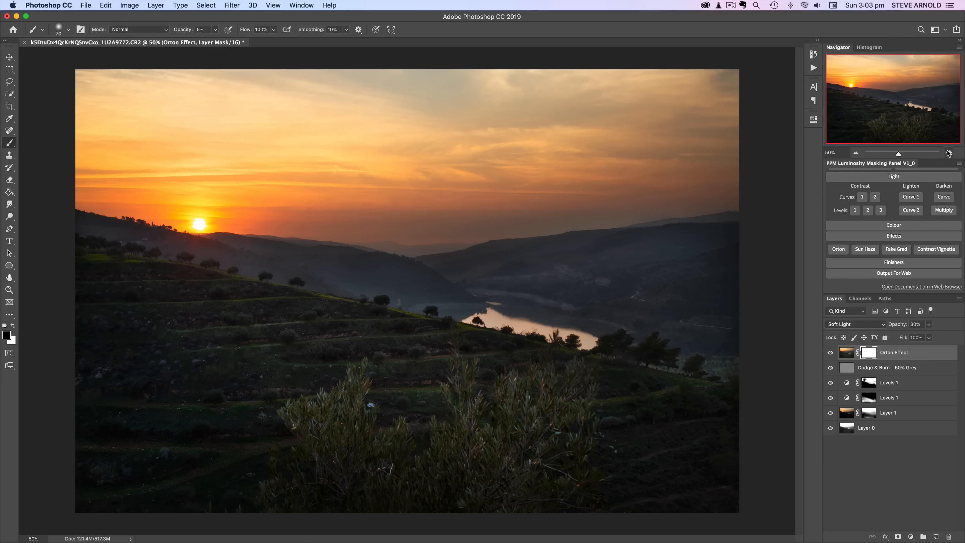
{"action": "left_click", "coordinate": [831, 353]}
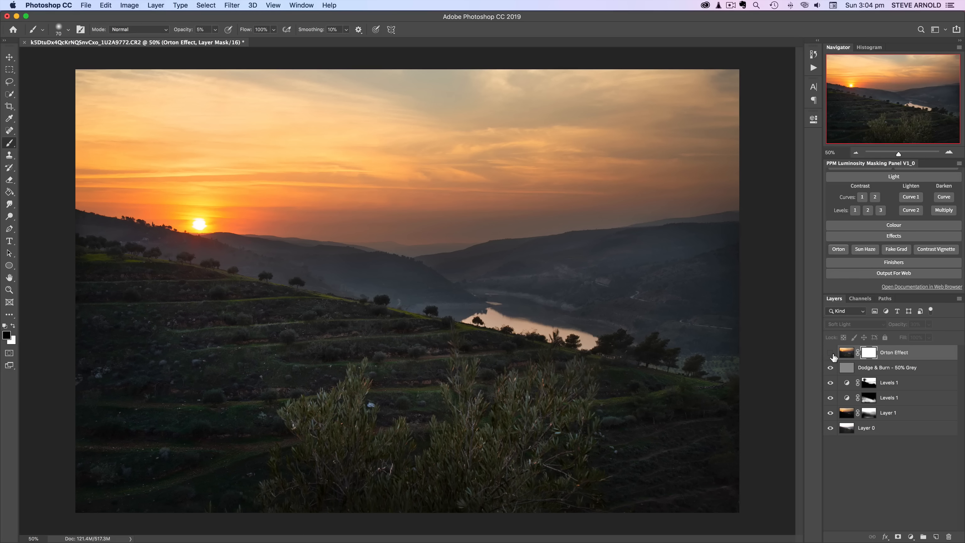
{"action": "left_click", "coordinate": [831, 354]}
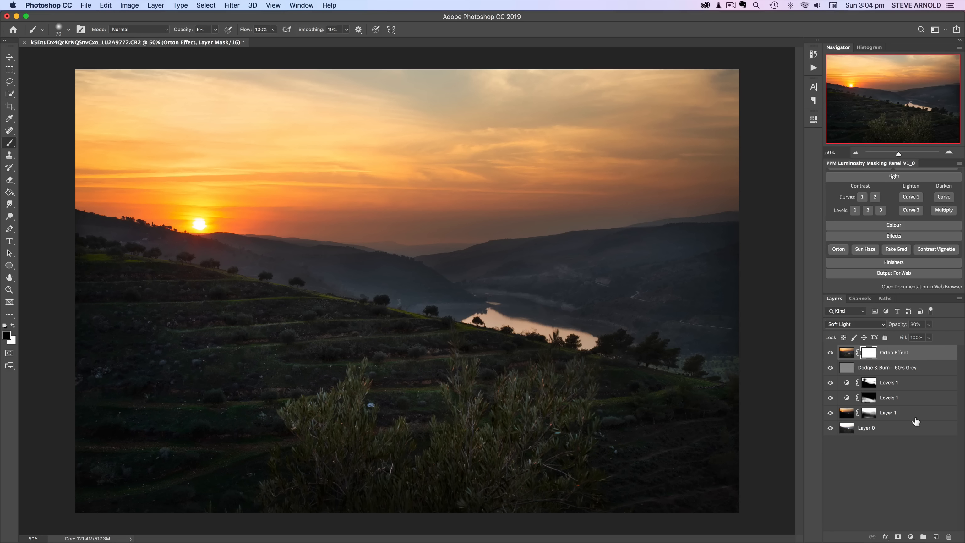
{"action": "scroll", "coordinate": [880, 208], "scroll_direction": "up", "scroll_amount": 5}
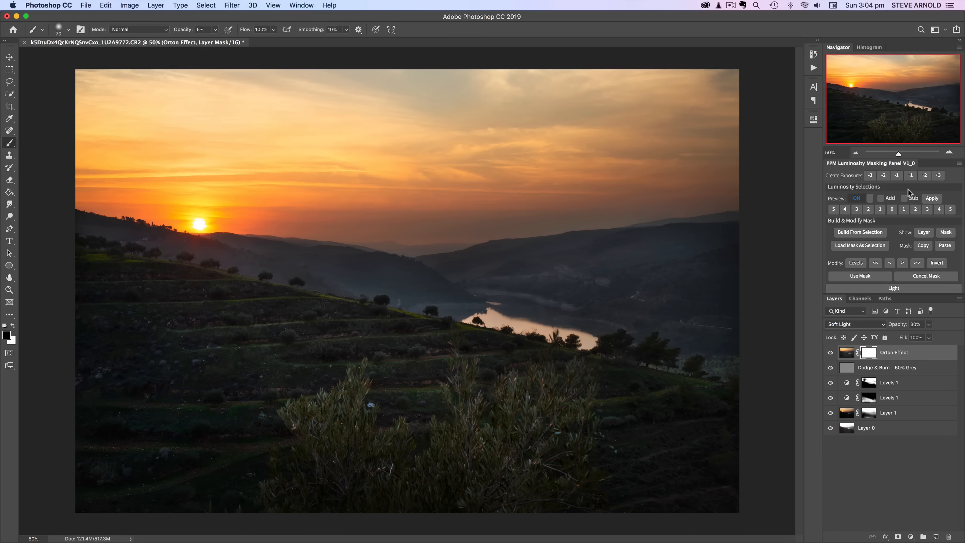
{"action": "left_click", "coordinate": [728, 4]}
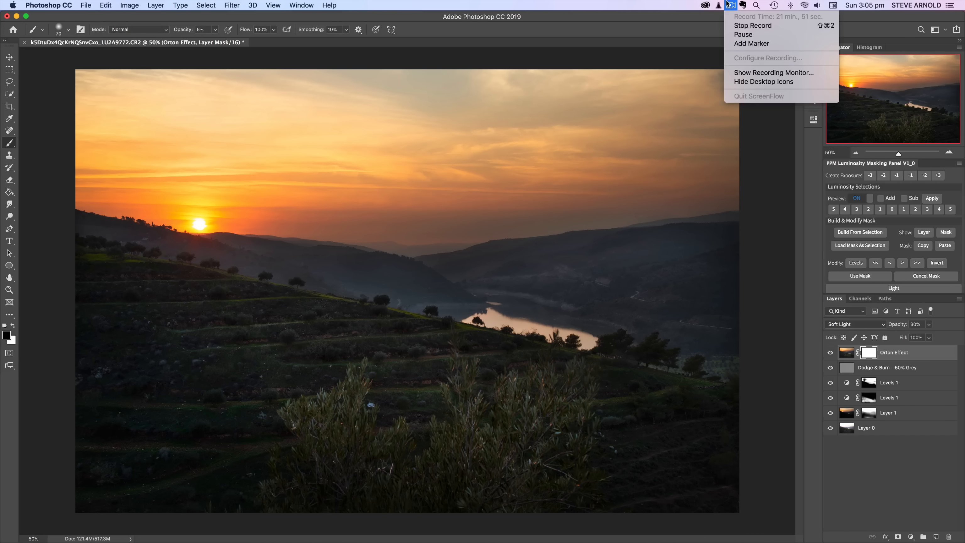